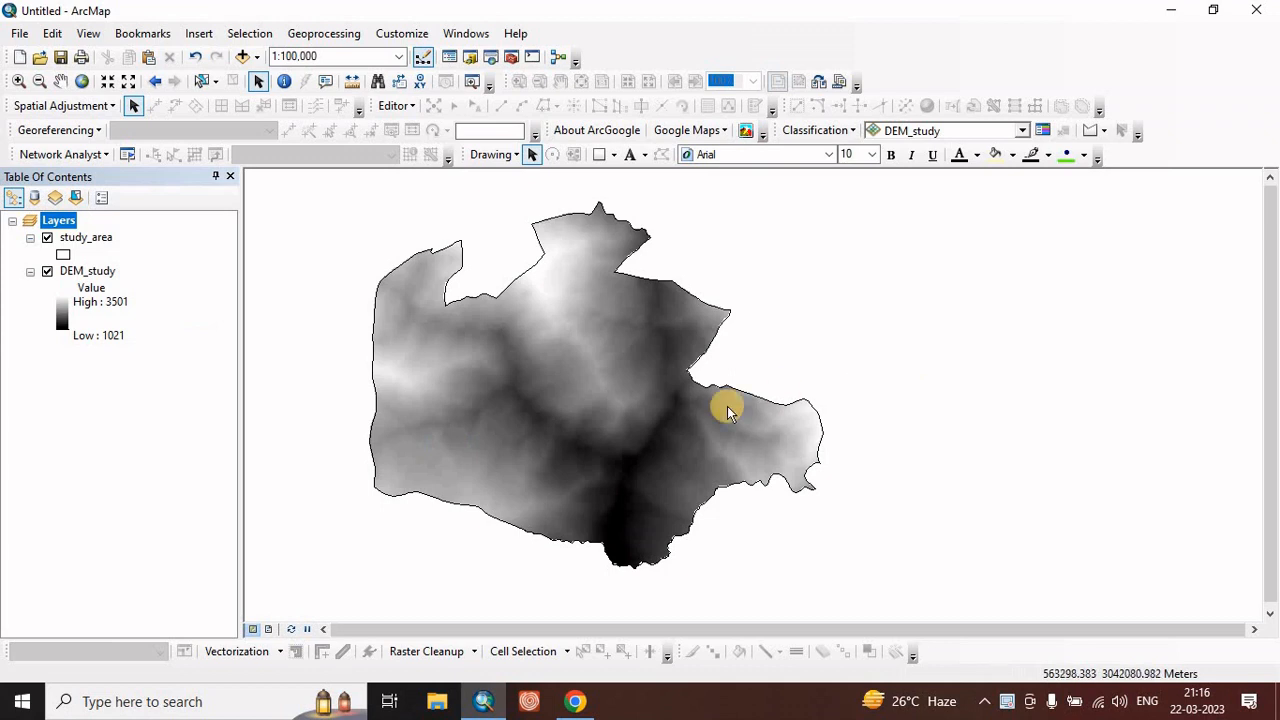
# - Change the study_area layer's outline colour to red in its symbol settings
pyautogui.moveTo(557, 429)
pyautogui.mouseDown()
pyautogui.moveTo(640, 417)
pyautogui.moveTo(564, 425)
pyautogui.mouseUp()
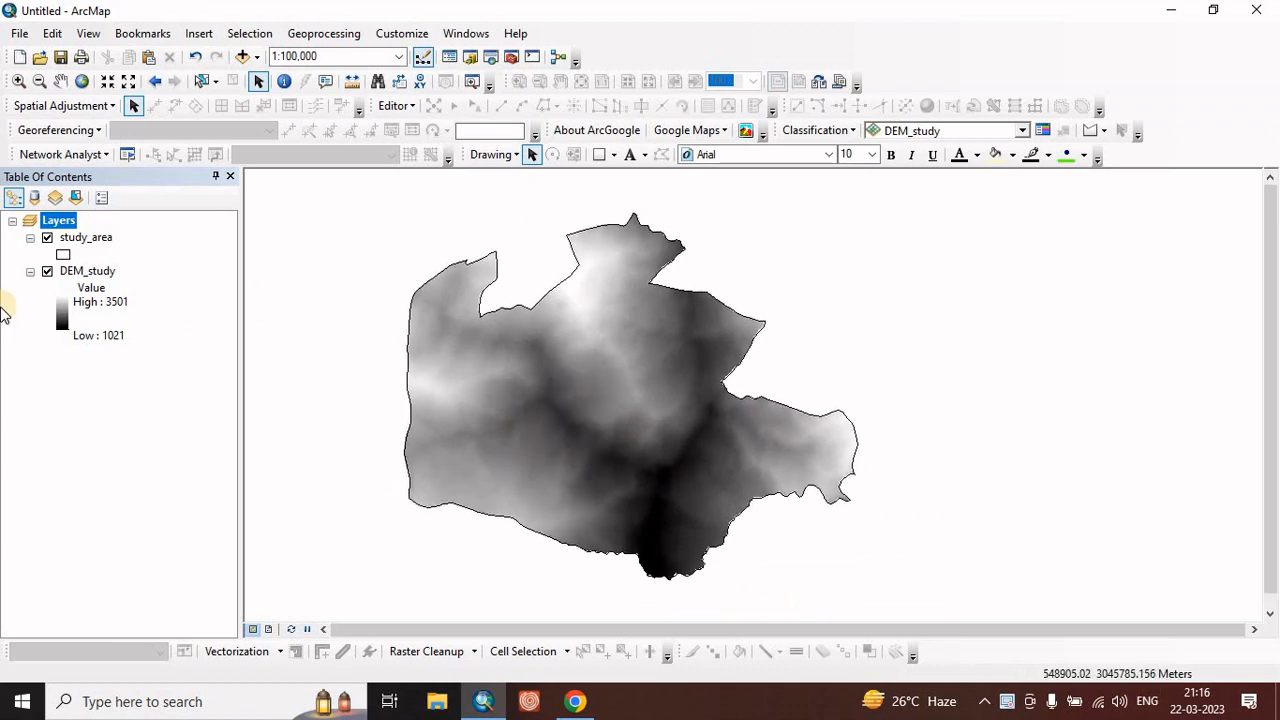
pyautogui.click(48, 239)
pyautogui.click(48, 239)
pyautogui.click(66, 252)
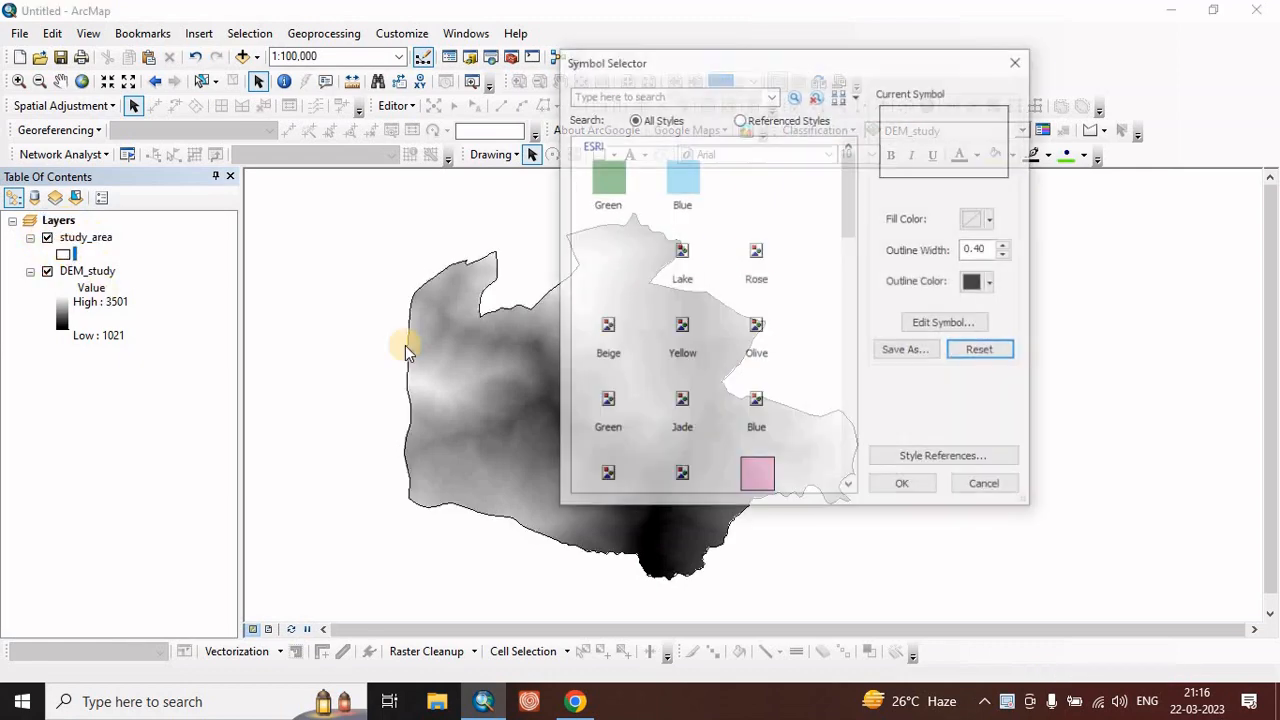
pyautogui.click(974, 286)
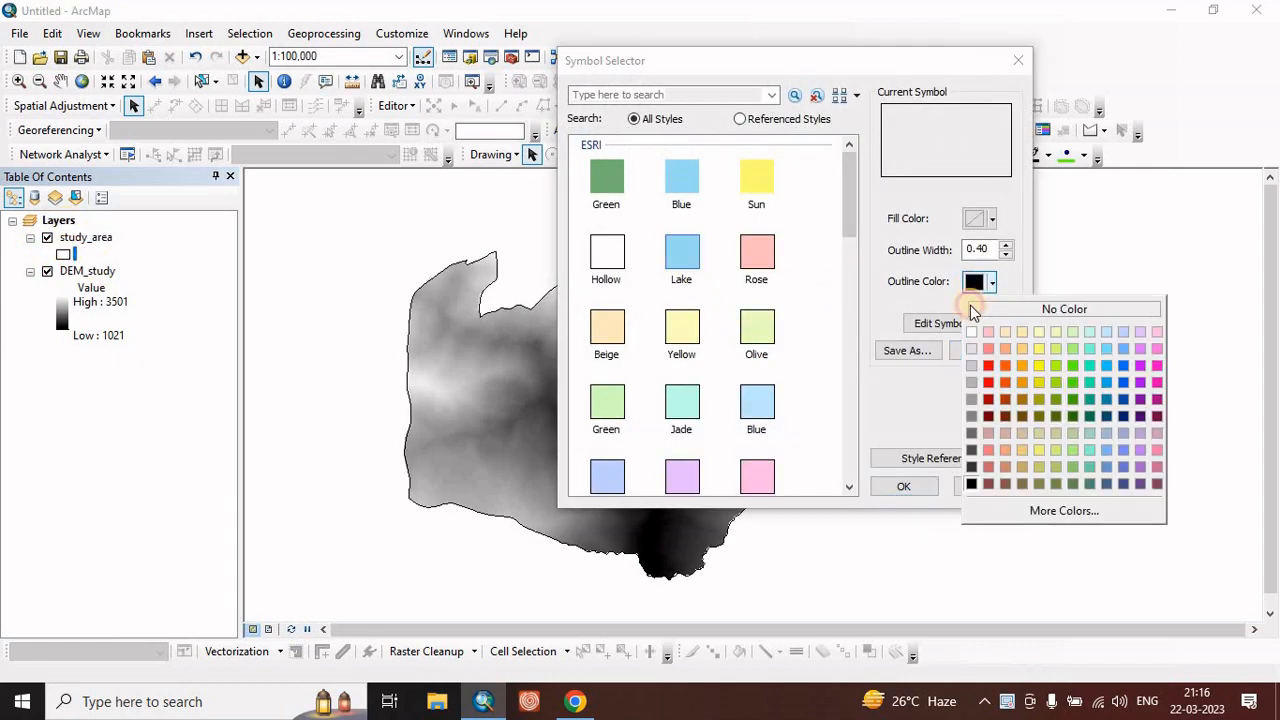
pyautogui.click(990, 370)
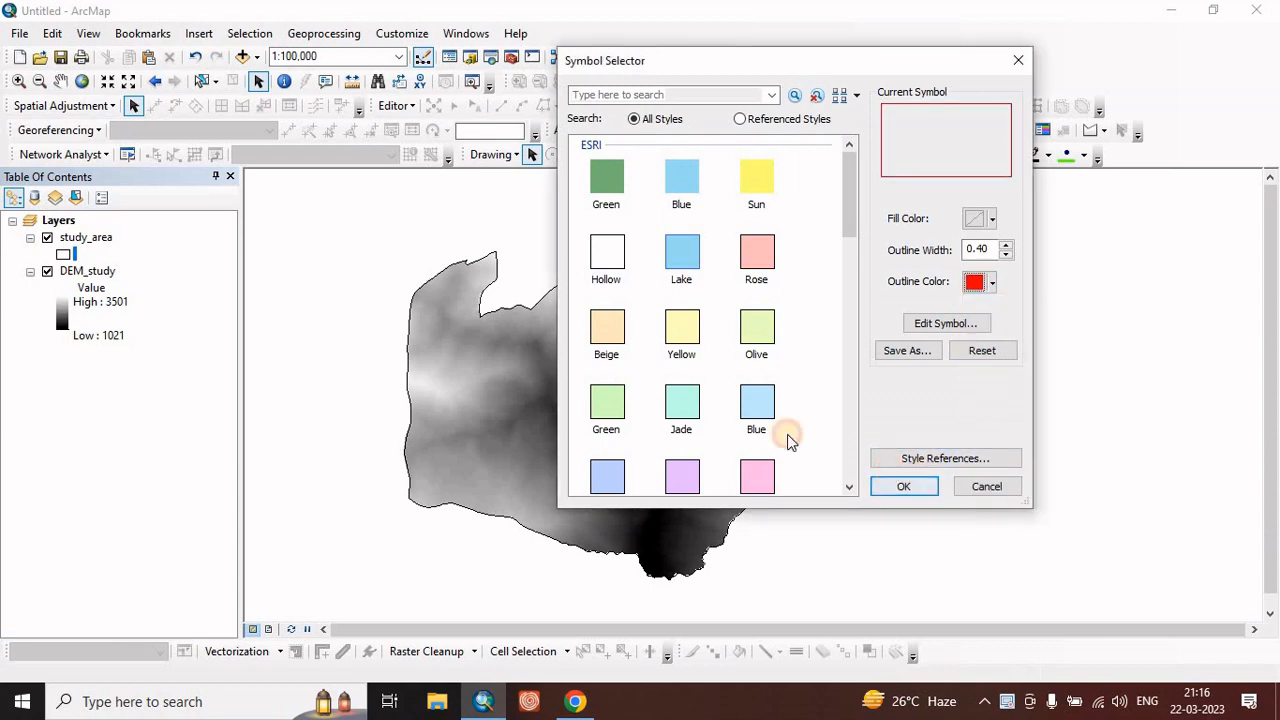
pyautogui.click(904, 488)
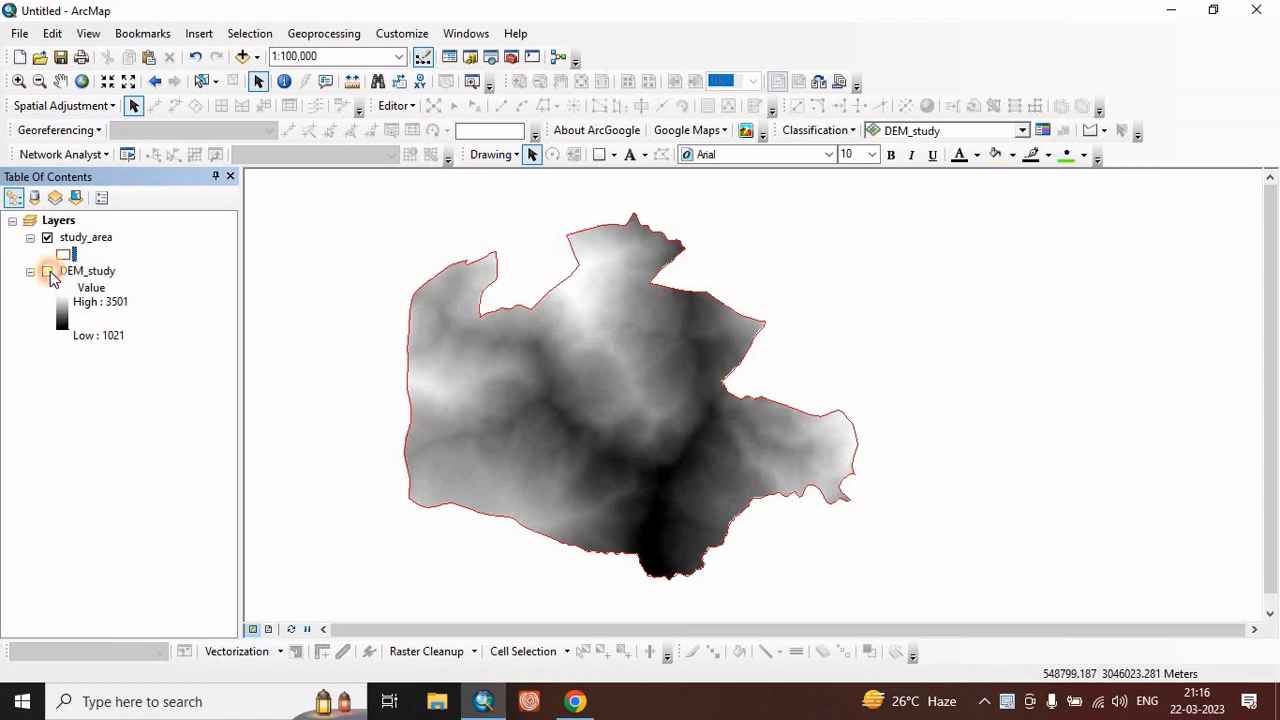
pyautogui.click(48, 272)
pyautogui.click(48, 272)
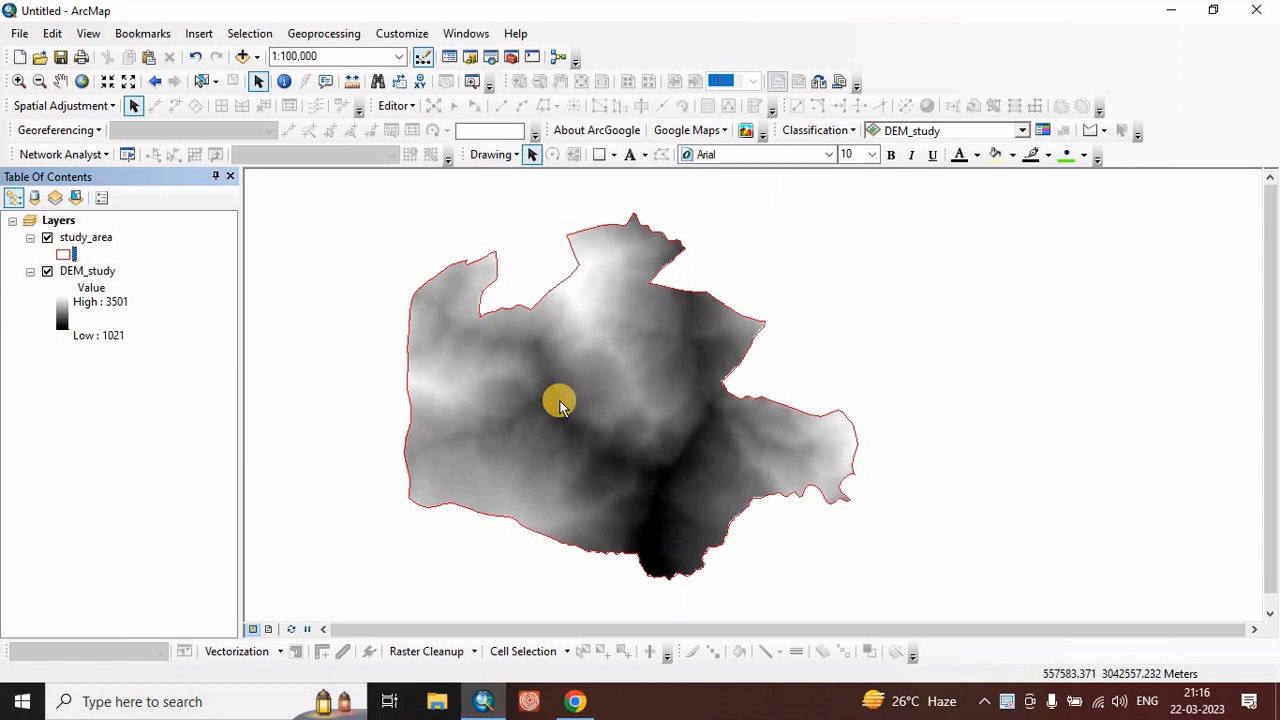
pyautogui.moveTo(571, 400)
pyautogui.mouseDown()
pyautogui.moveTo(643, 374)
pyautogui.moveTo(555, 409)
pyautogui.mouseUp()
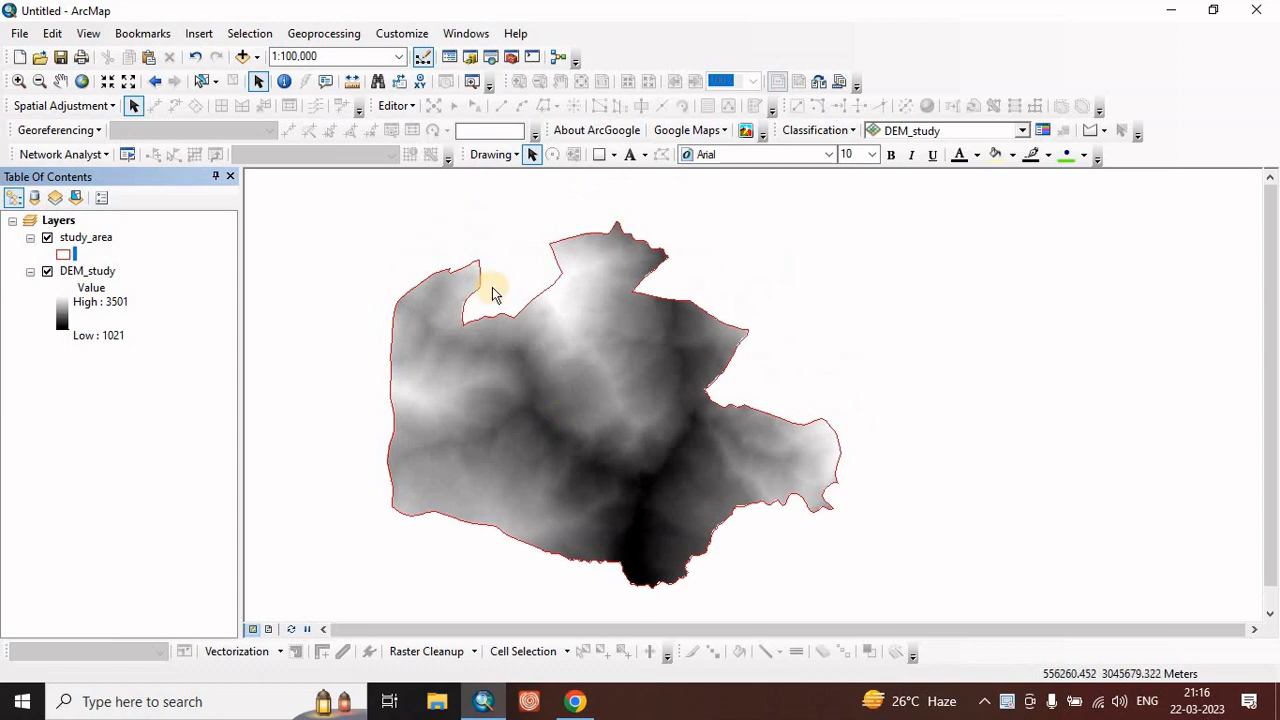
# - Open ArcToolbox and locate Contour with Barriers in the Surface toolset of Spatial Analyst Tools
pyautogui.click(511, 59)
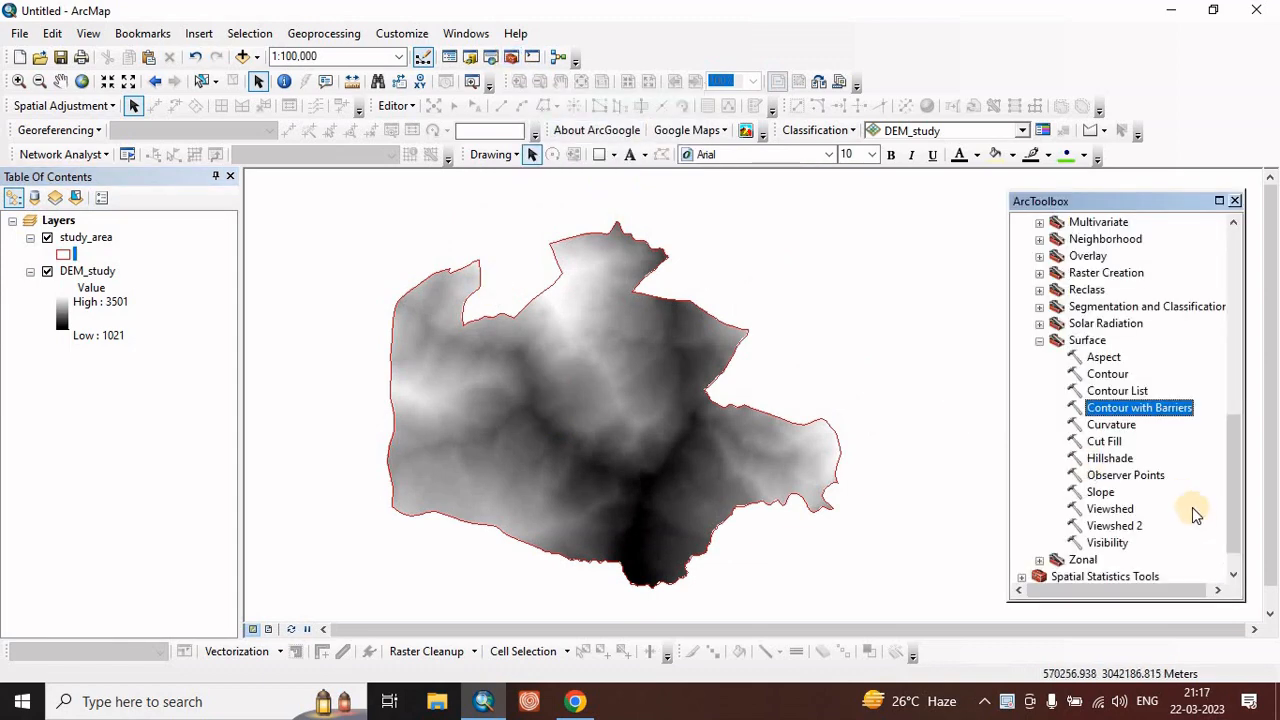
pyautogui.scroll(3, 1094, 343)
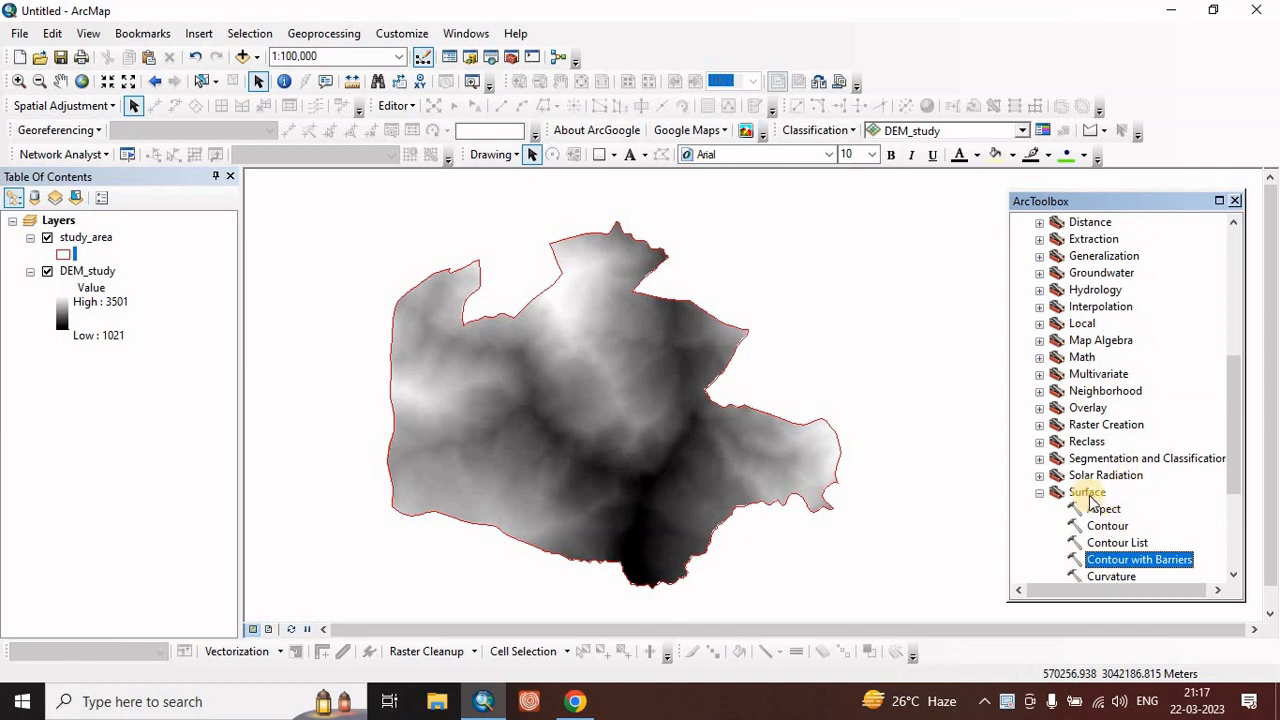
pyautogui.scroll(3, 1088, 495)
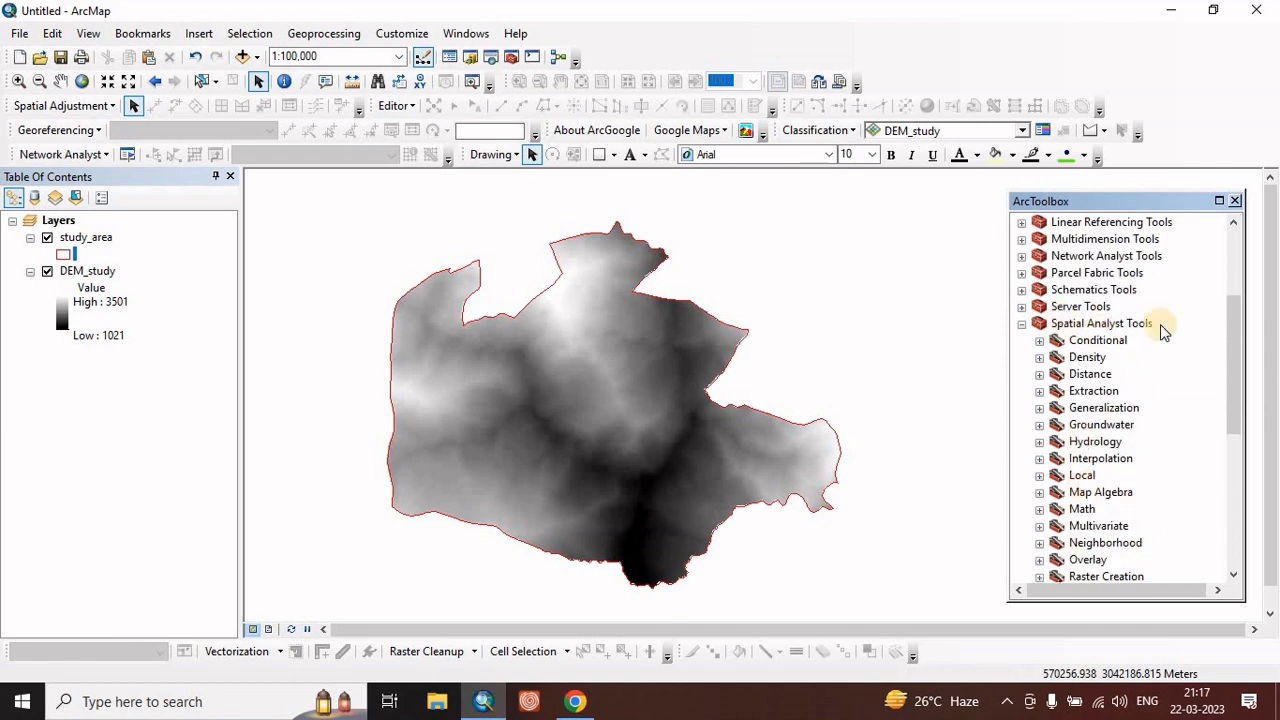
pyautogui.scroll(-6, 1100, 365)
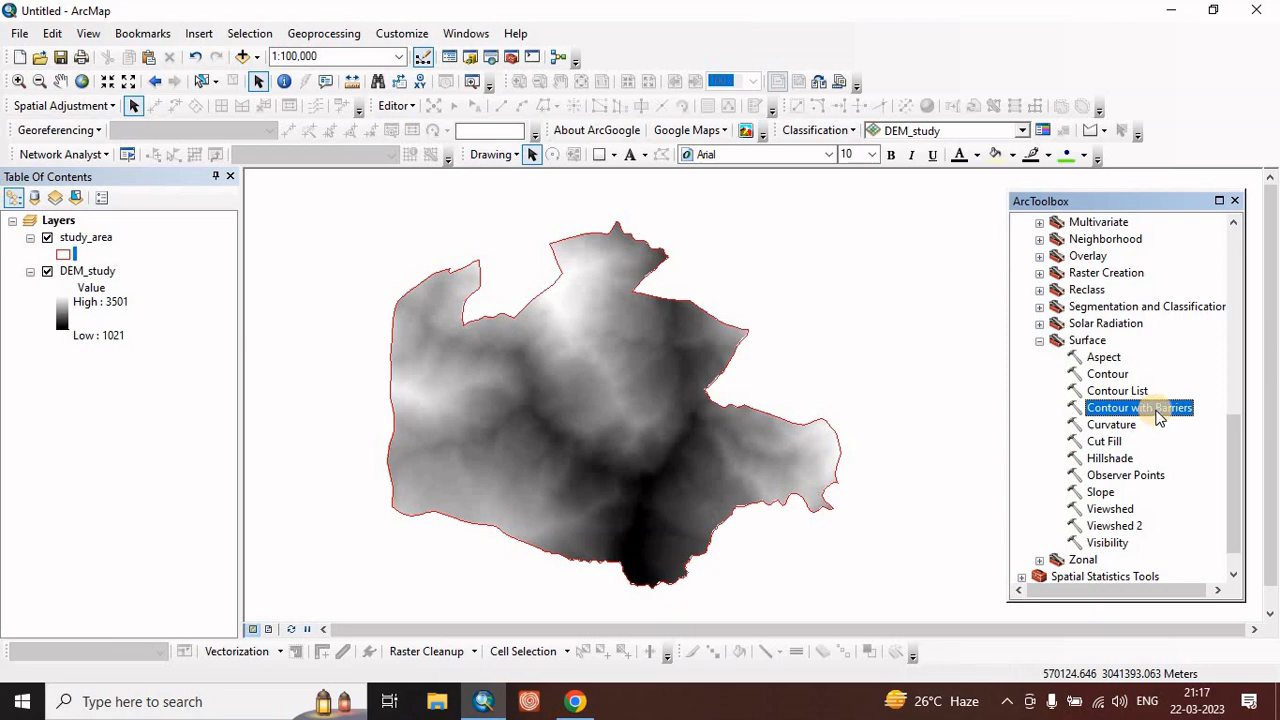
# - Open the Search window to view the Smooth Line tool entry, and return to the ArcToolbox list
pyautogui.click(492, 59)
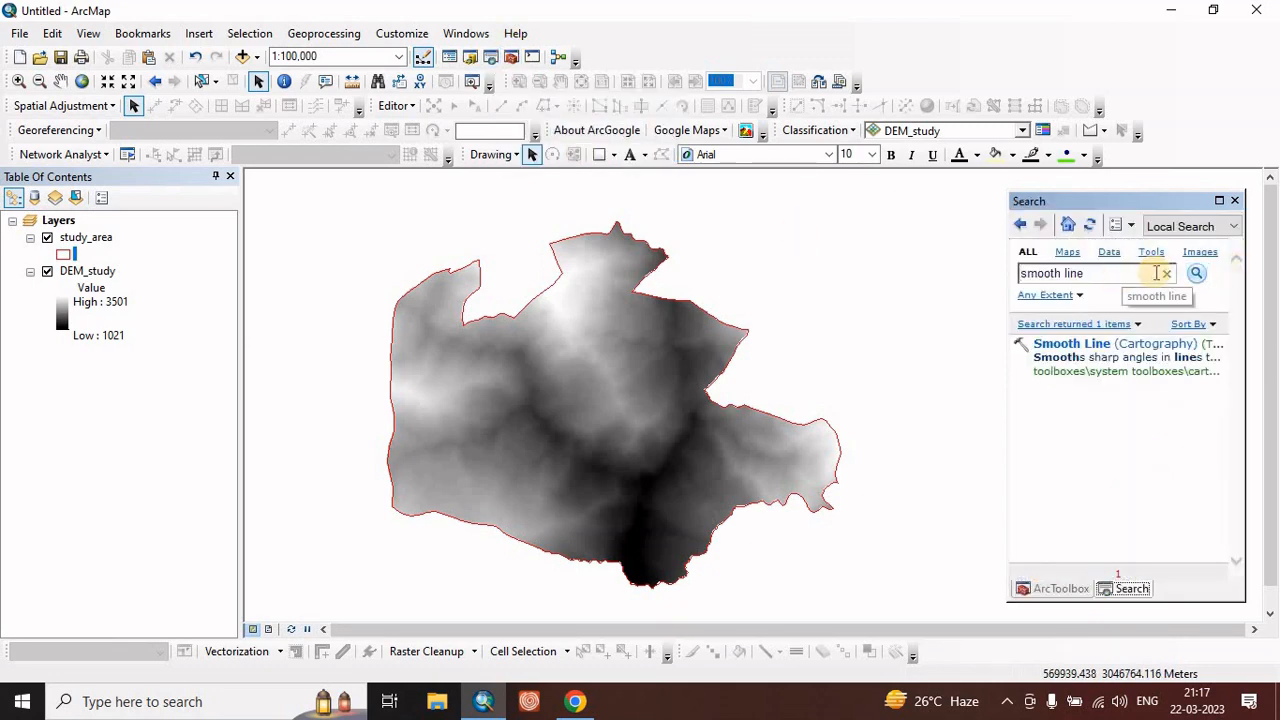
pyautogui.click(1147, 207)
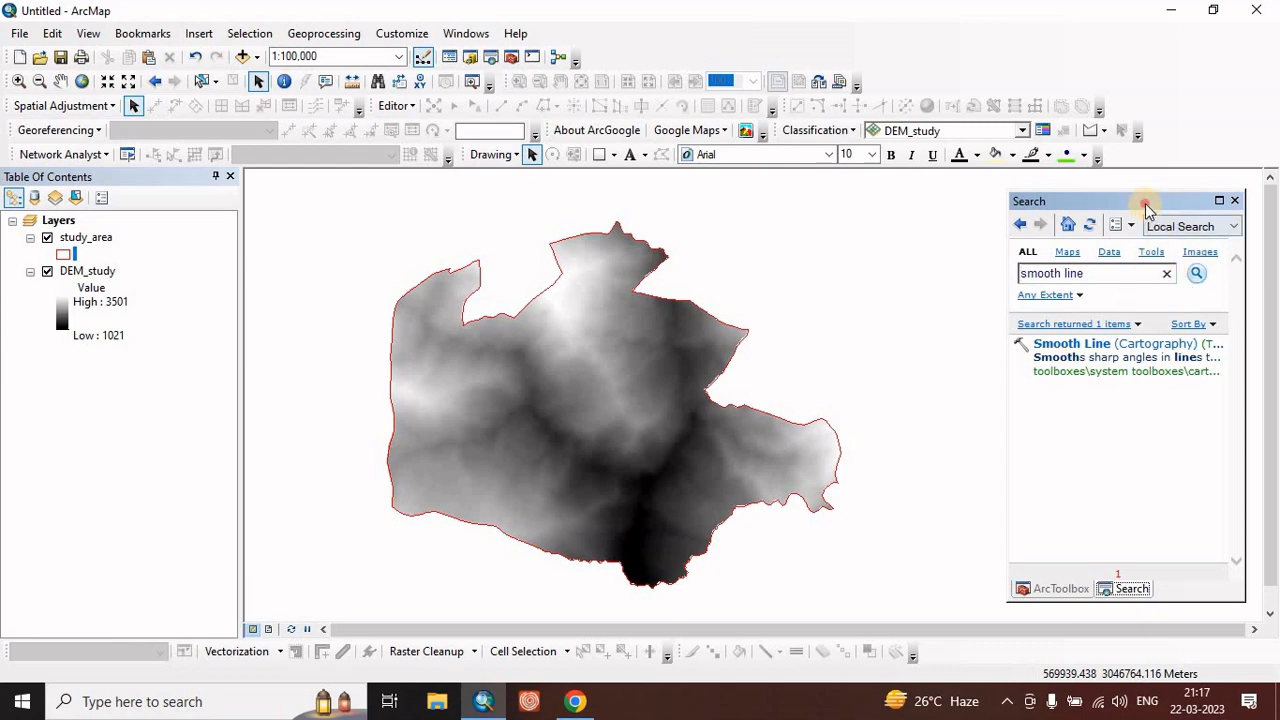
pyautogui.moveTo(1147, 207); pyautogui.dragTo(845, 186)
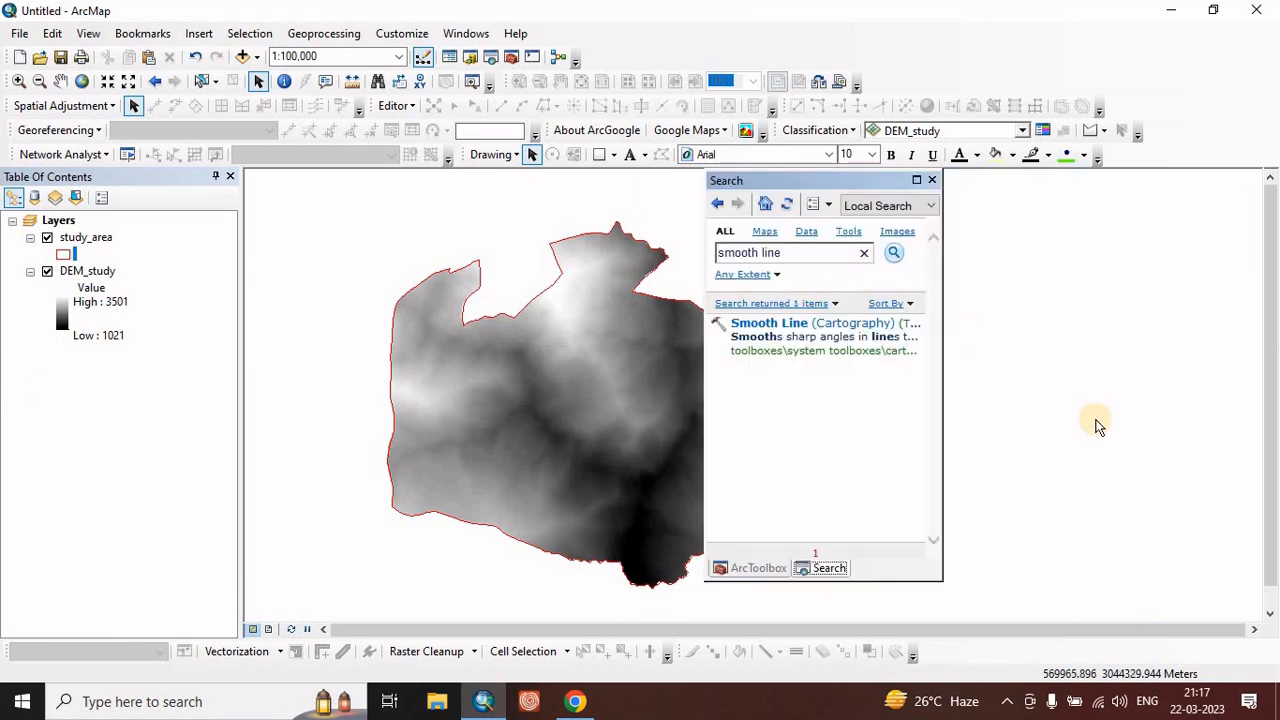
pyautogui.click(778, 570)
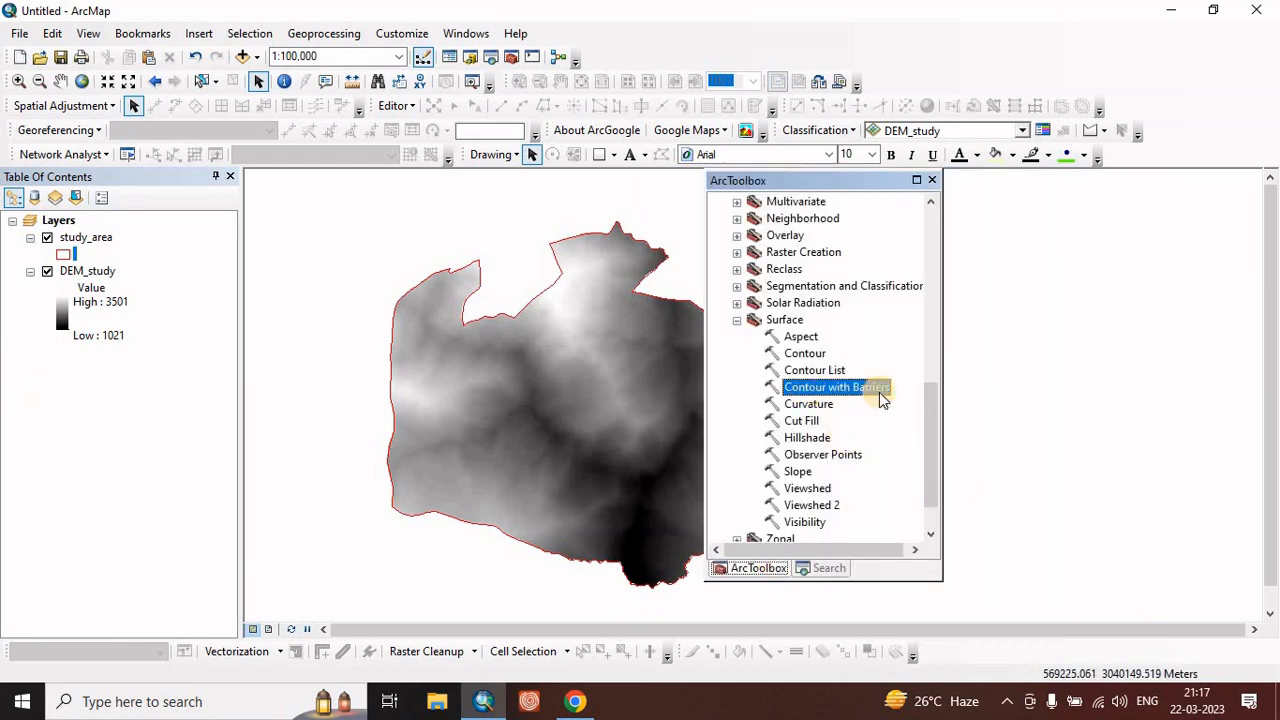
pyautogui.click(826, 568)
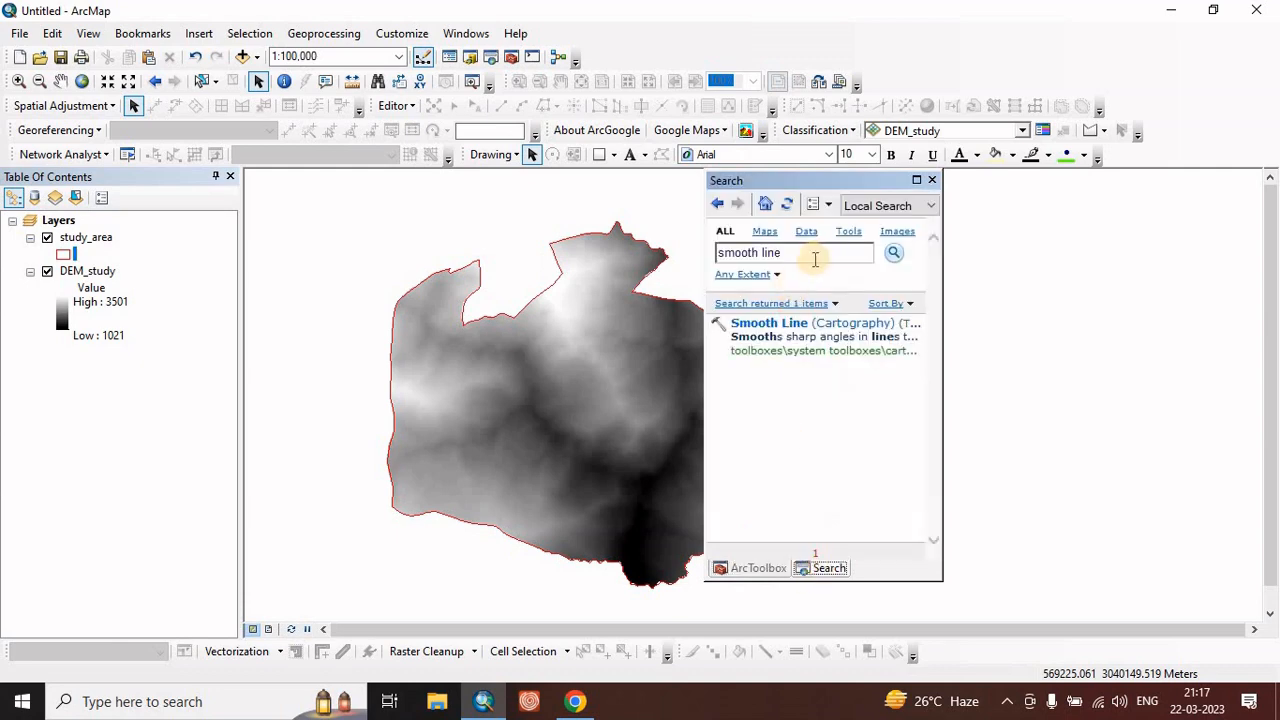
pyautogui.click(758, 569)
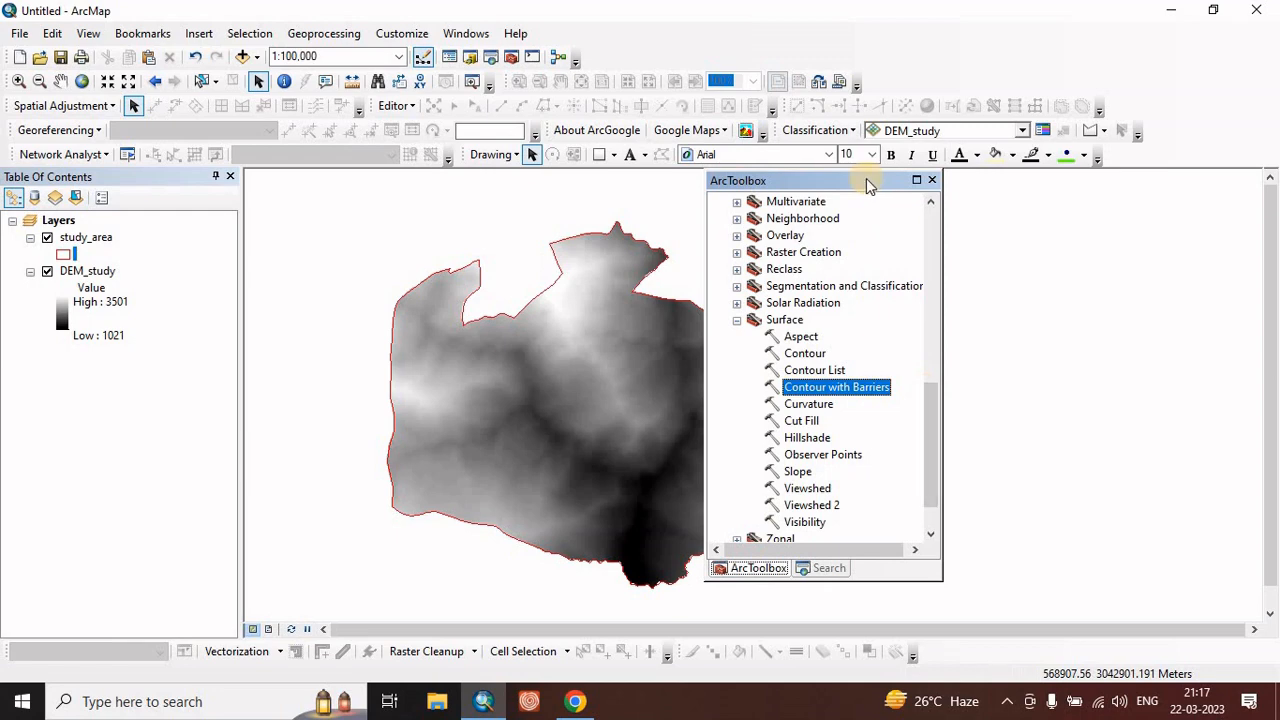
# - Start the Contour with Barriers tool and choose DEM_study as the input raster
pyautogui.moveTo(866, 180); pyautogui.dragTo(1145, 183)
pyautogui.click(1120, 391)
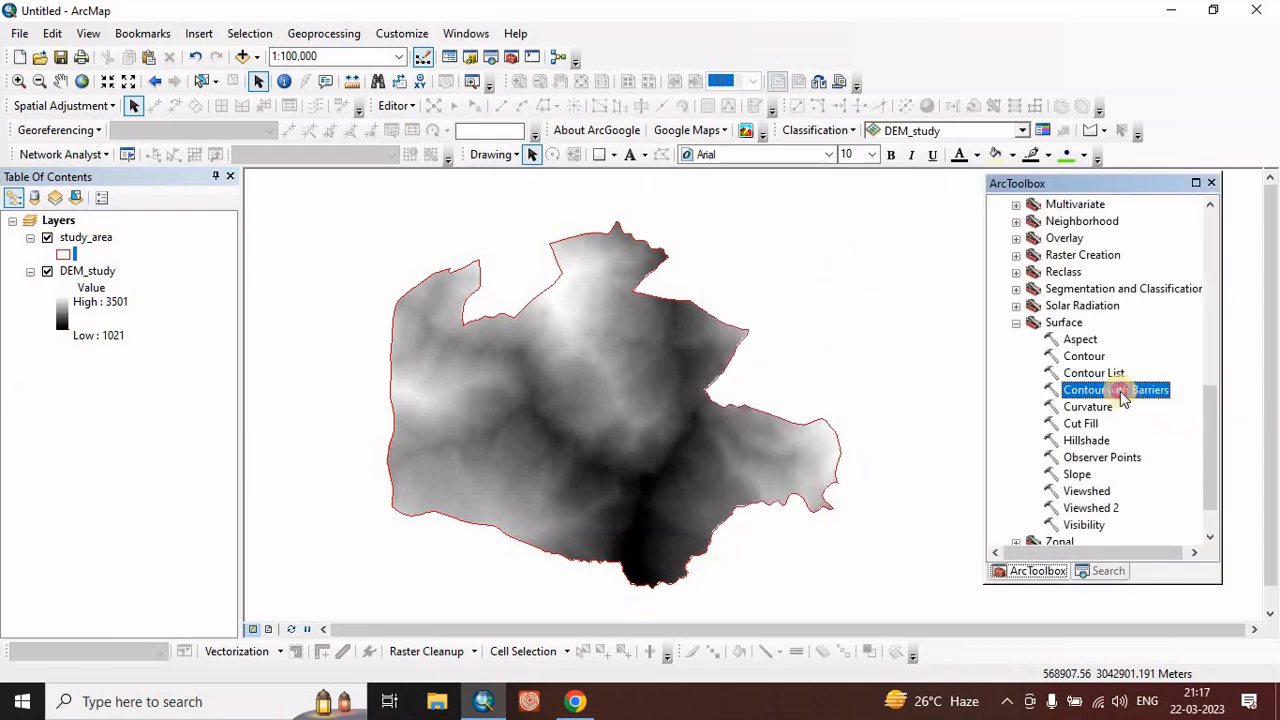
pyautogui.doubleClick(1120, 391)
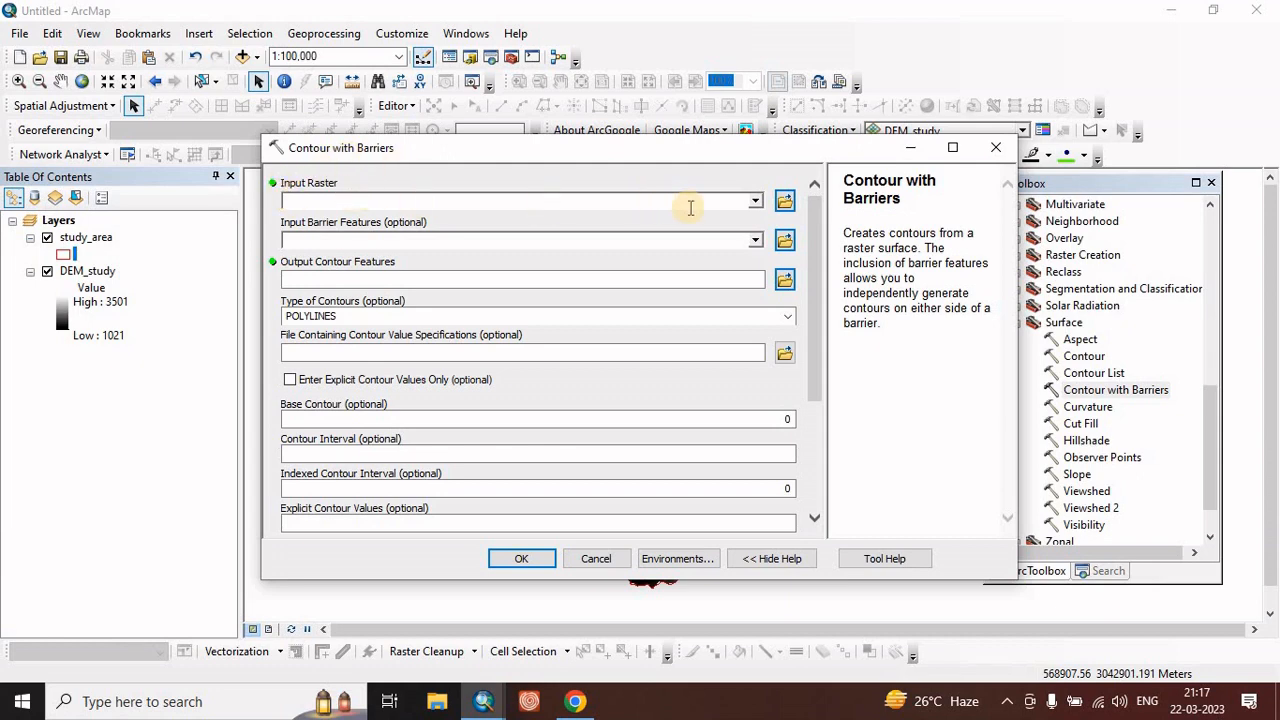
pyautogui.click(755, 200)
pyautogui.click(352, 219)
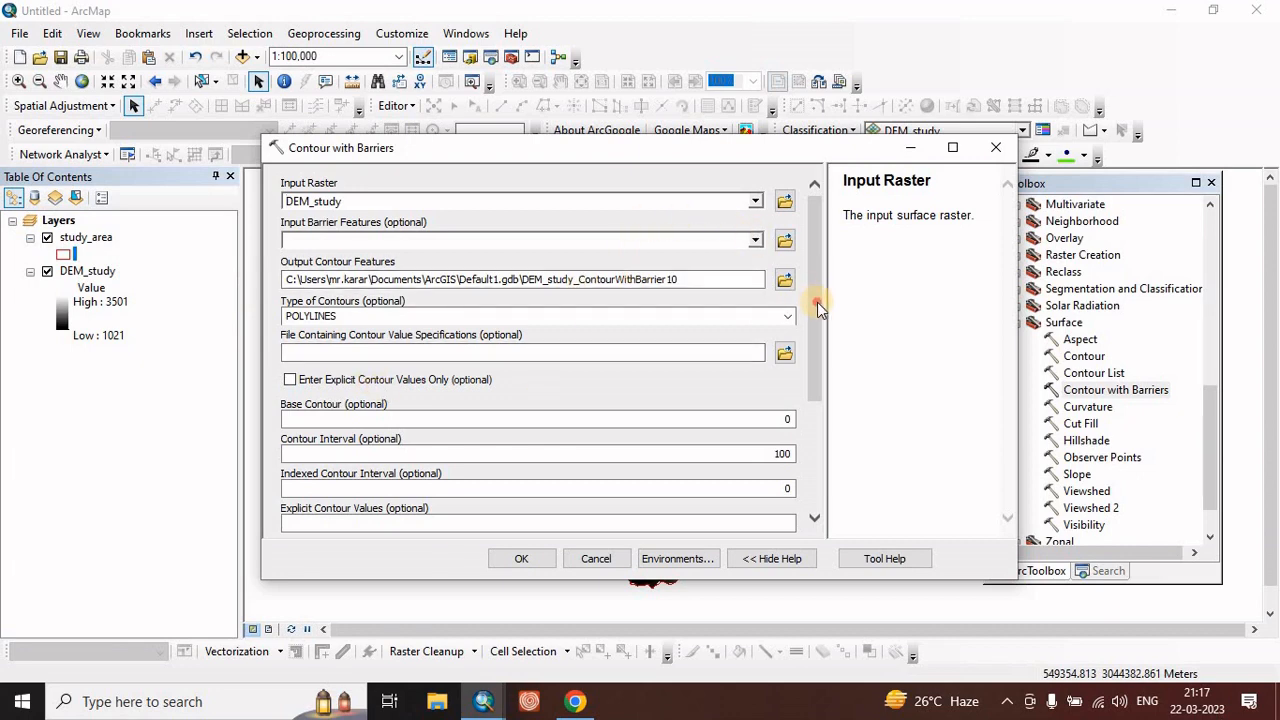
# - Set the base contour to 1040 and the contour interval to 20
pyautogui.moveTo(817, 302); pyautogui.dragTo(824, 344)
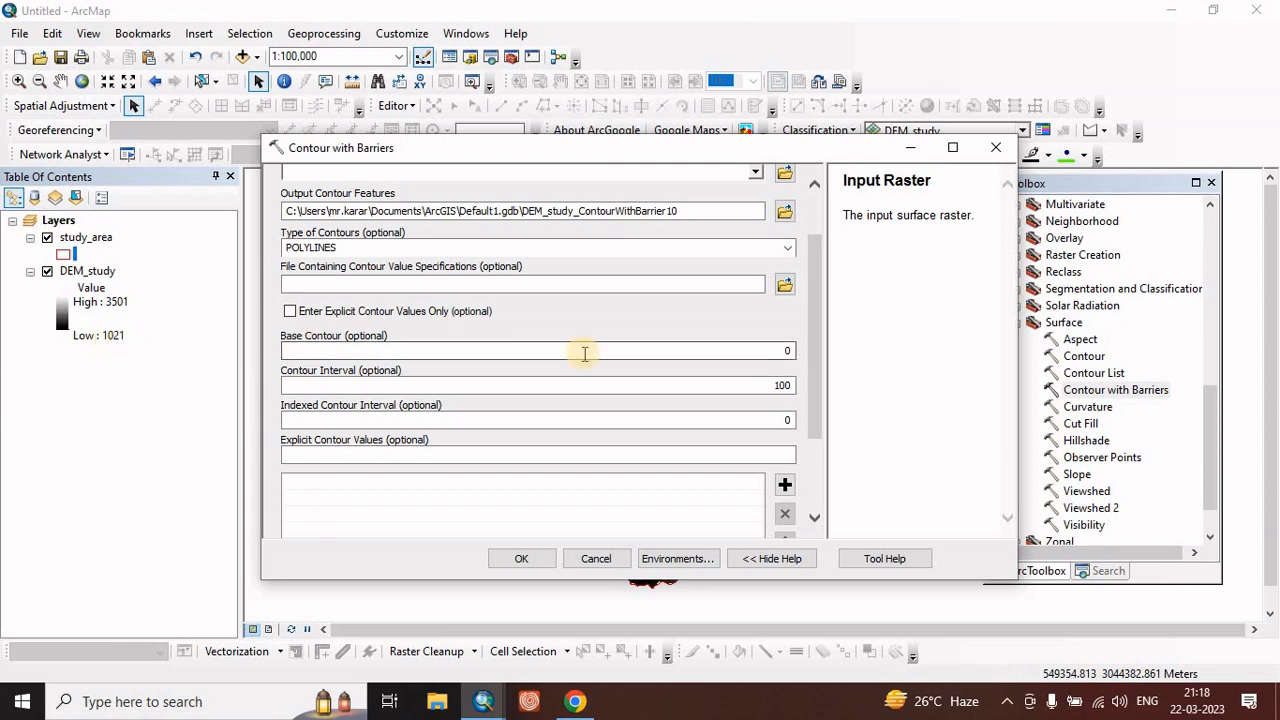
pyautogui.click(683, 352)
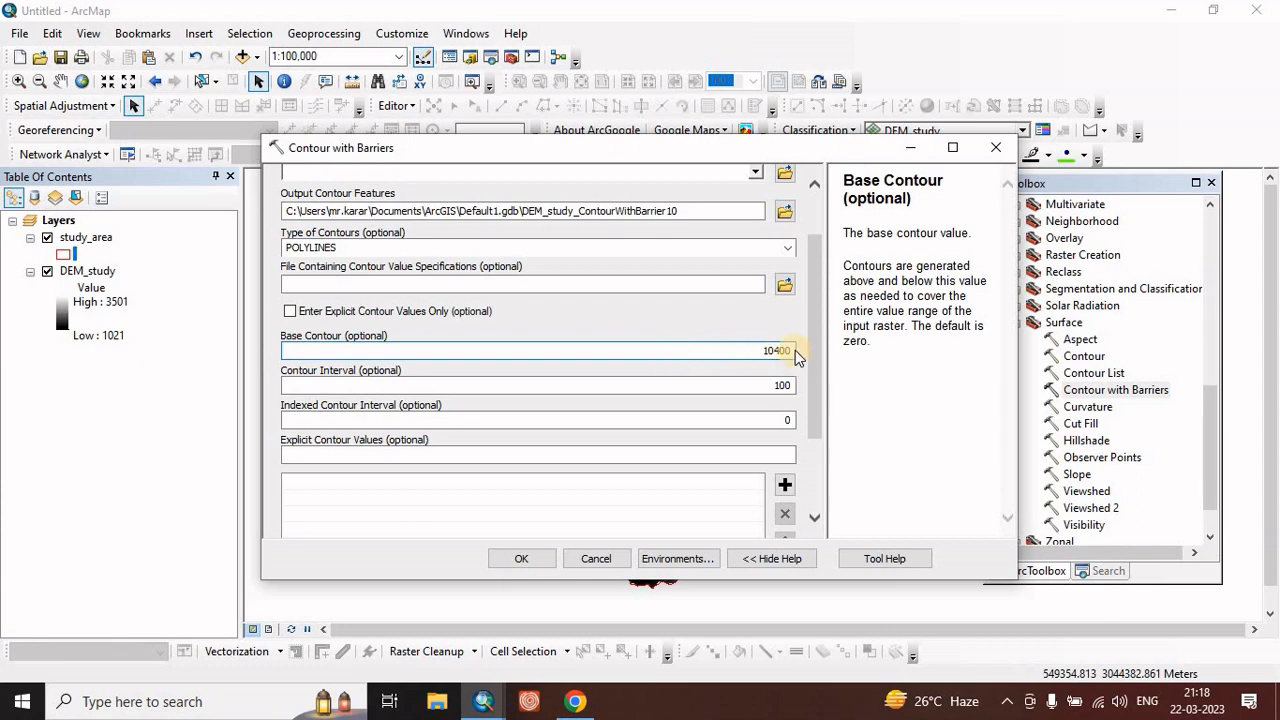
pyautogui.click(789, 350)
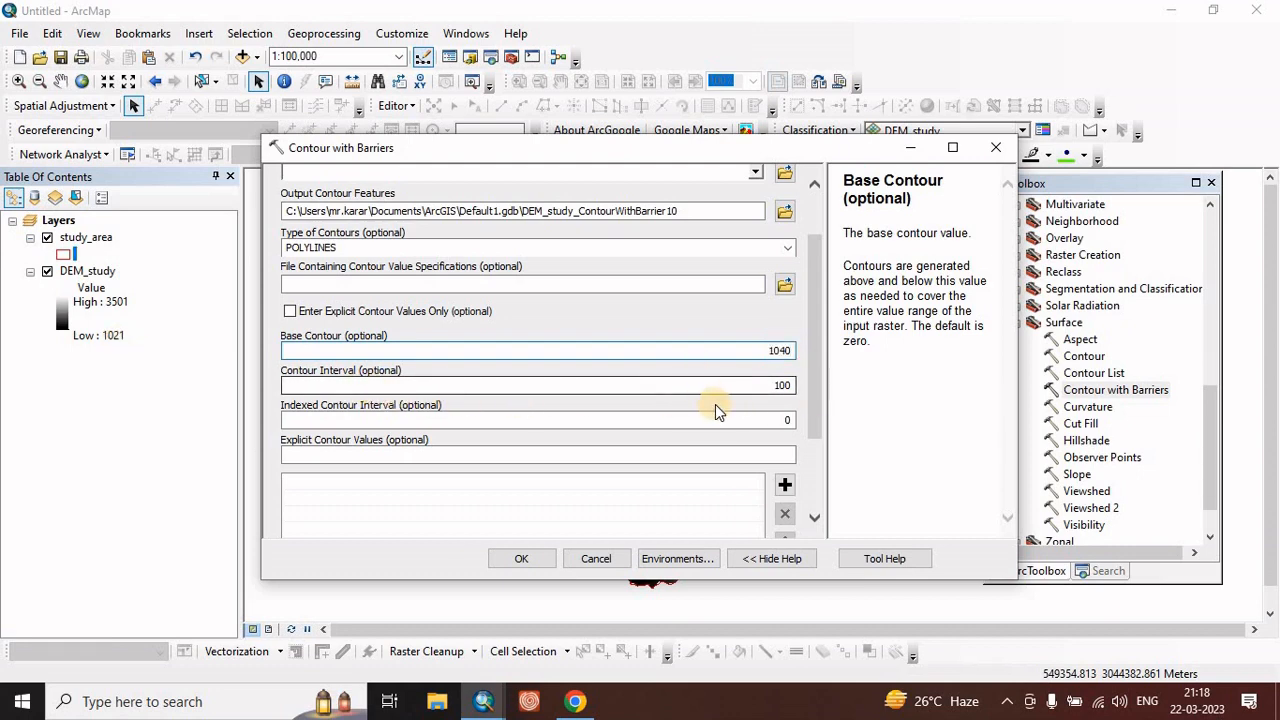
pyautogui.doubleClick(785, 385)
pyautogui.write('20')
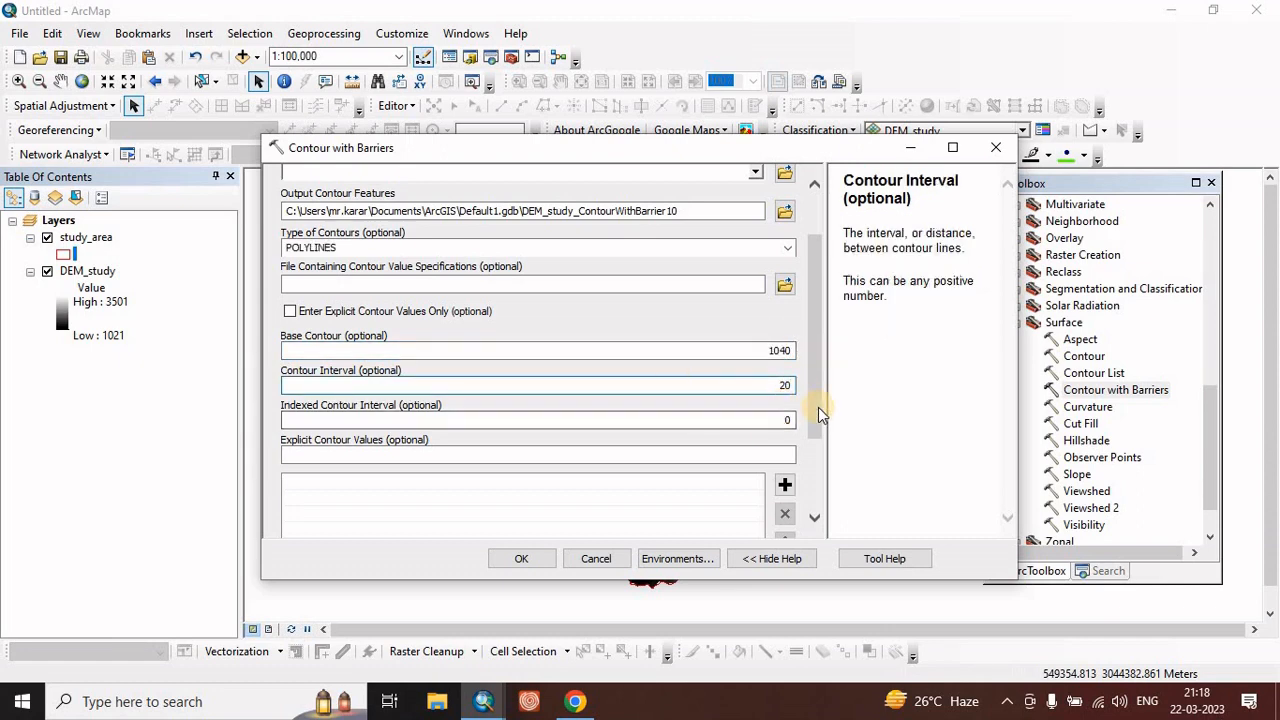
# - Add 1500, 2000, 2500, 3000 and 3500 to the explicit contour values
pyautogui.moveTo(818, 407); pyautogui.dragTo(818, 446)
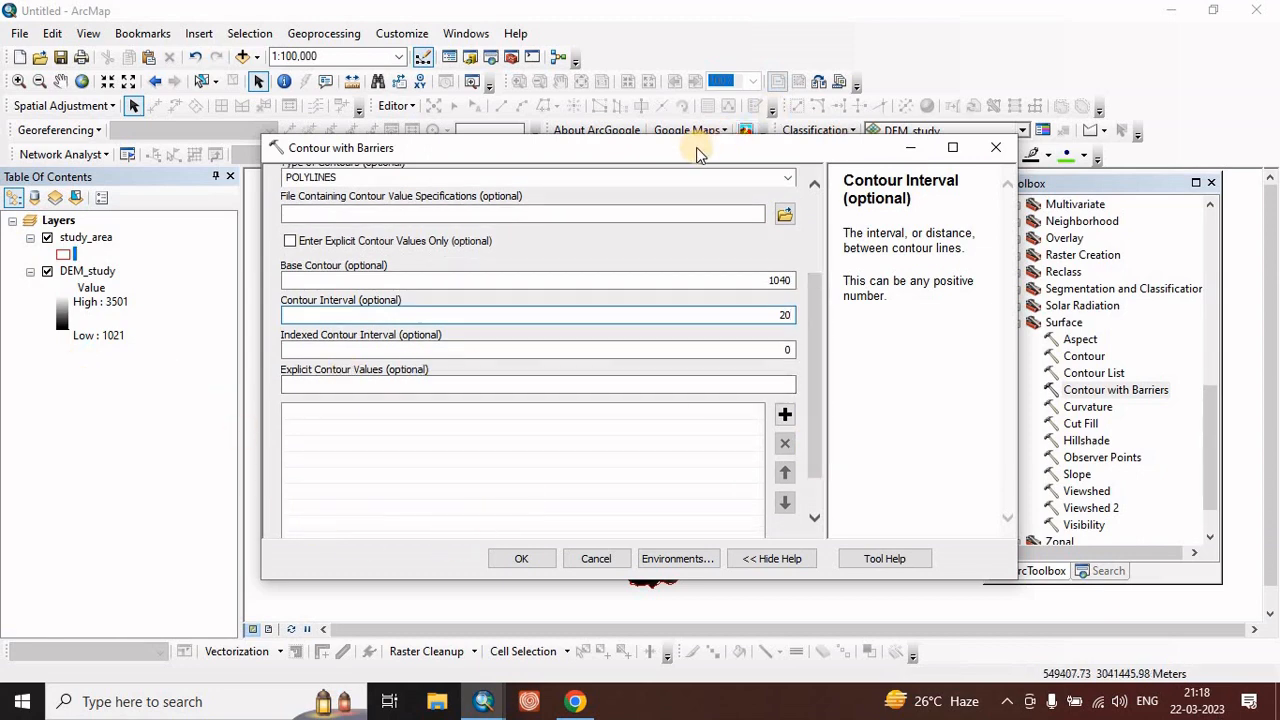
pyautogui.moveTo(697, 152); pyautogui.dragTo(787, 226)
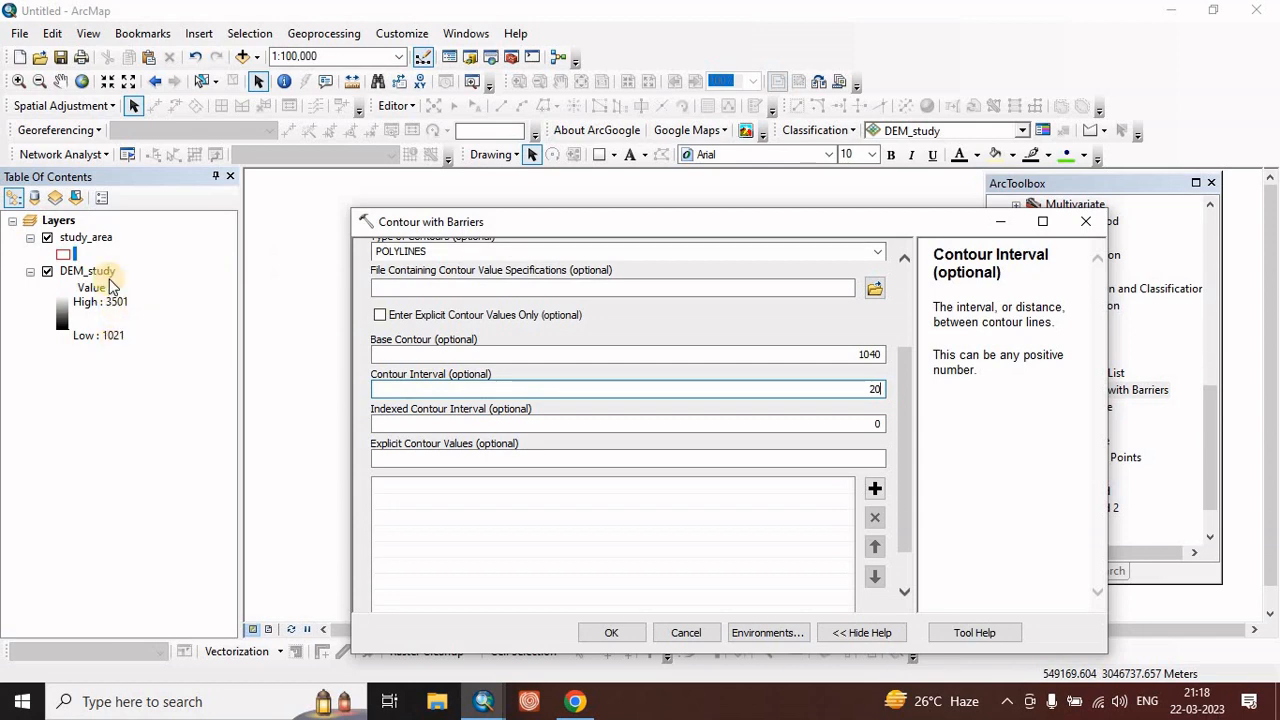
pyautogui.moveTo(694, 223); pyautogui.dragTo(645, 233)
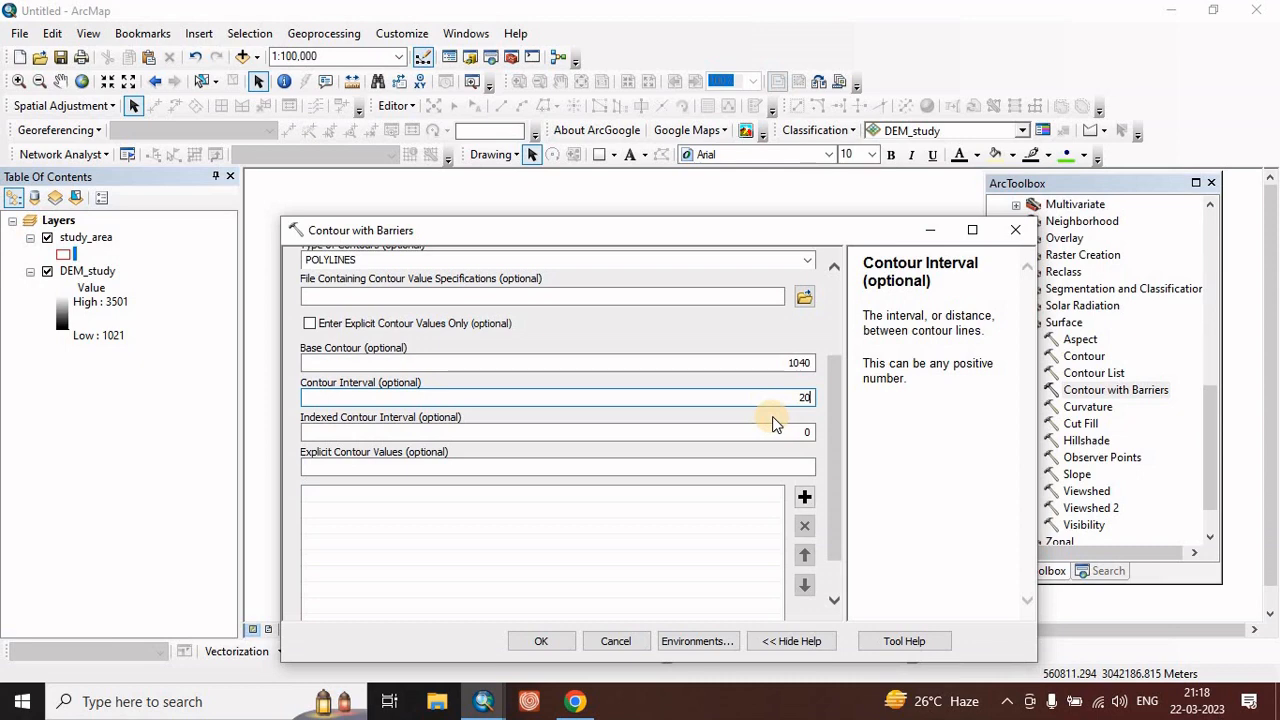
pyautogui.click(776, 467)
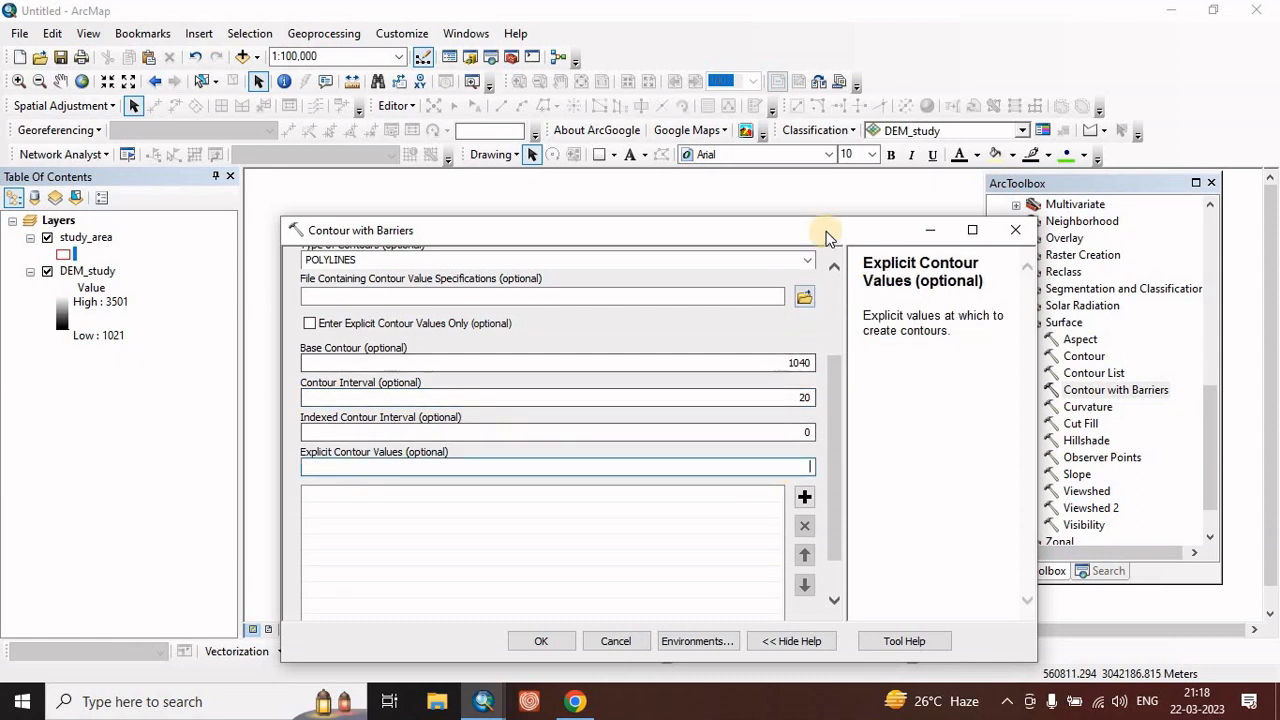
pyautogui.moveTo(826, 232); pyautogui.dragTo(819, 139)
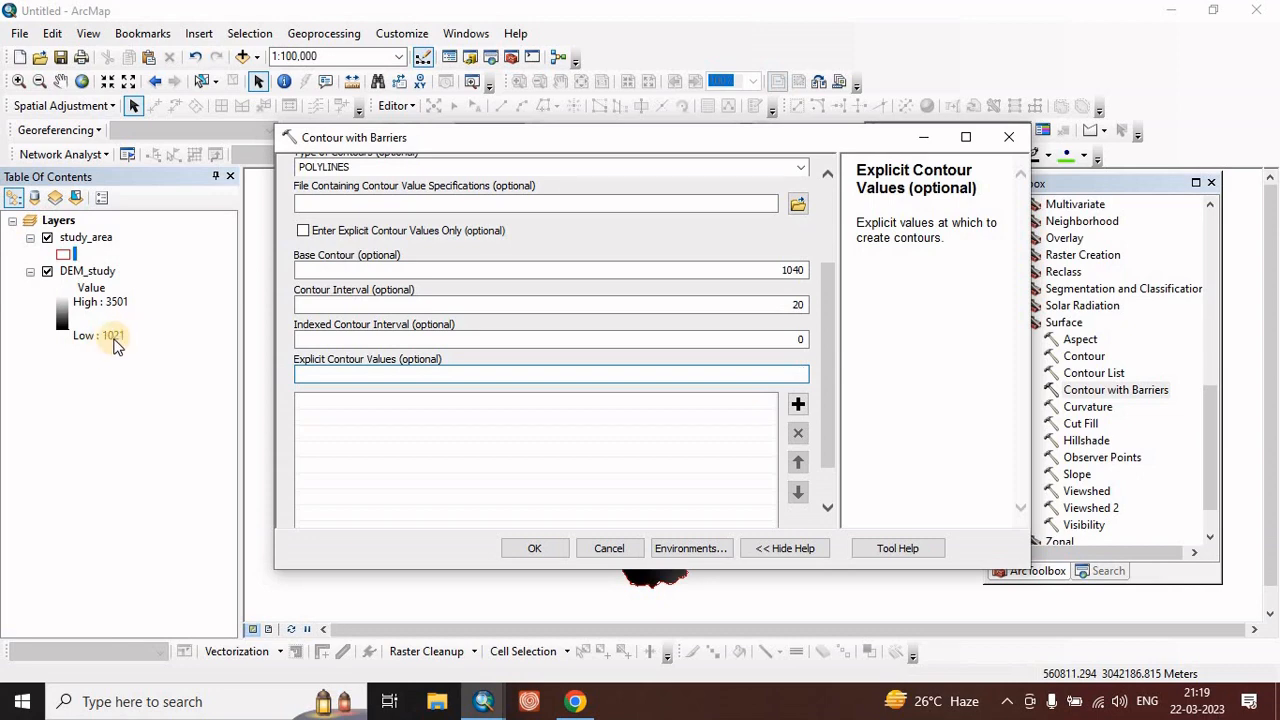
pyautogui.click(798, 405)
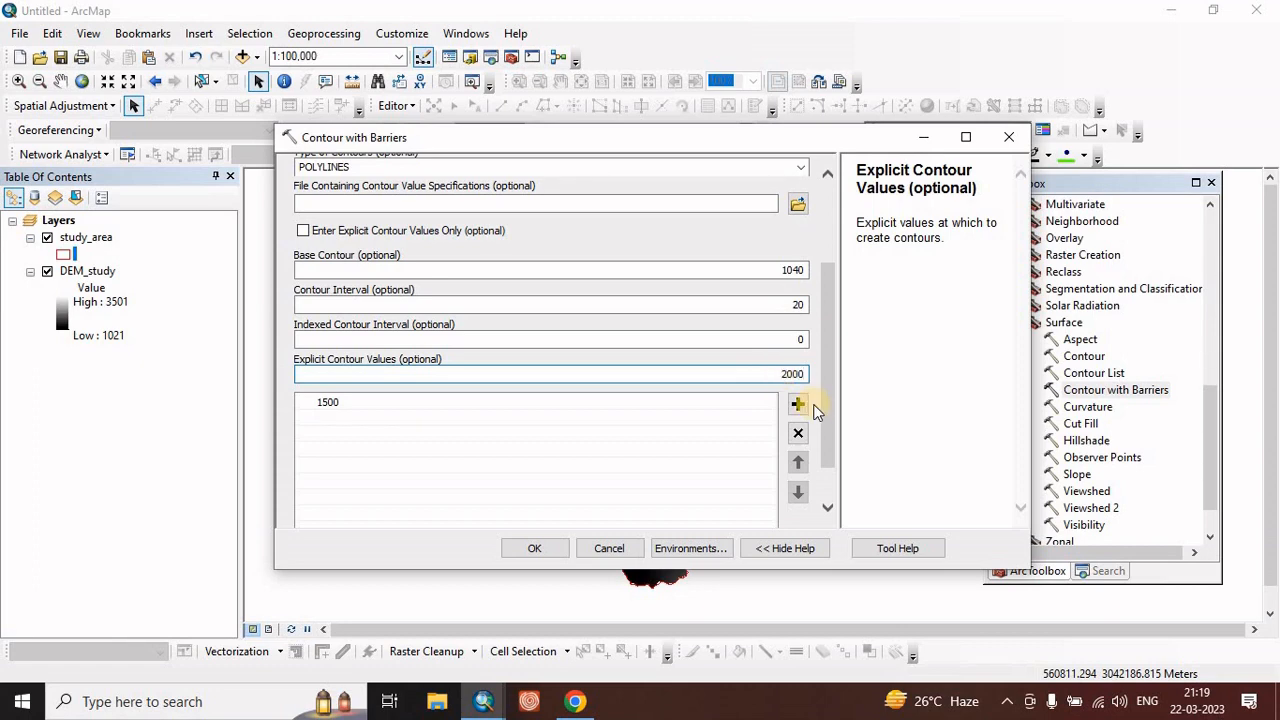
pyautogui.click(798, 404)
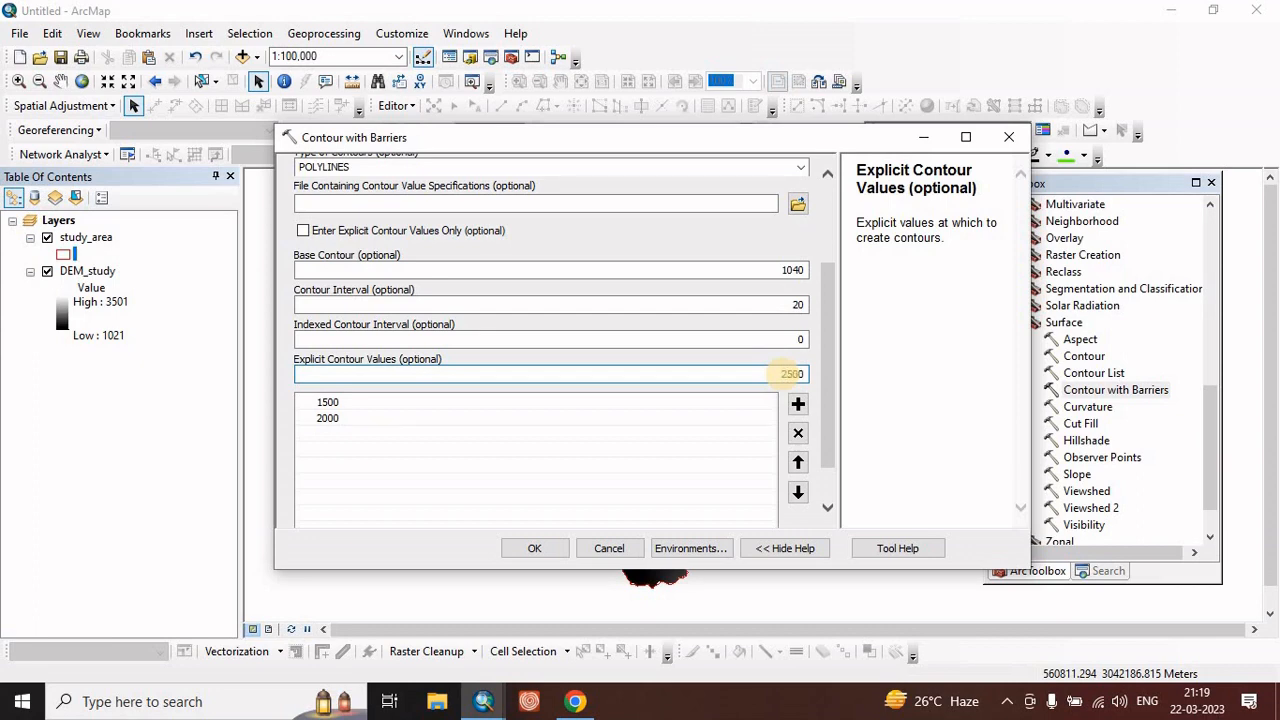
pyautogui.click(798, 404)
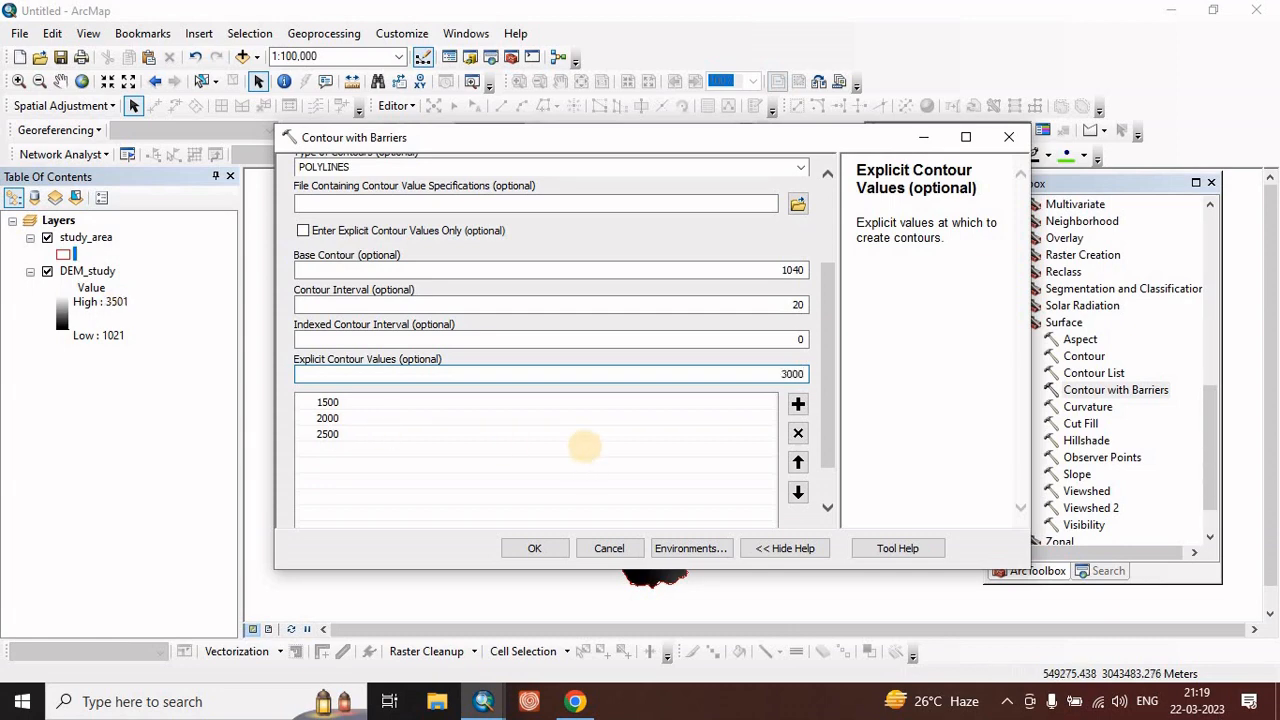
pyautogui.click(798, 404)
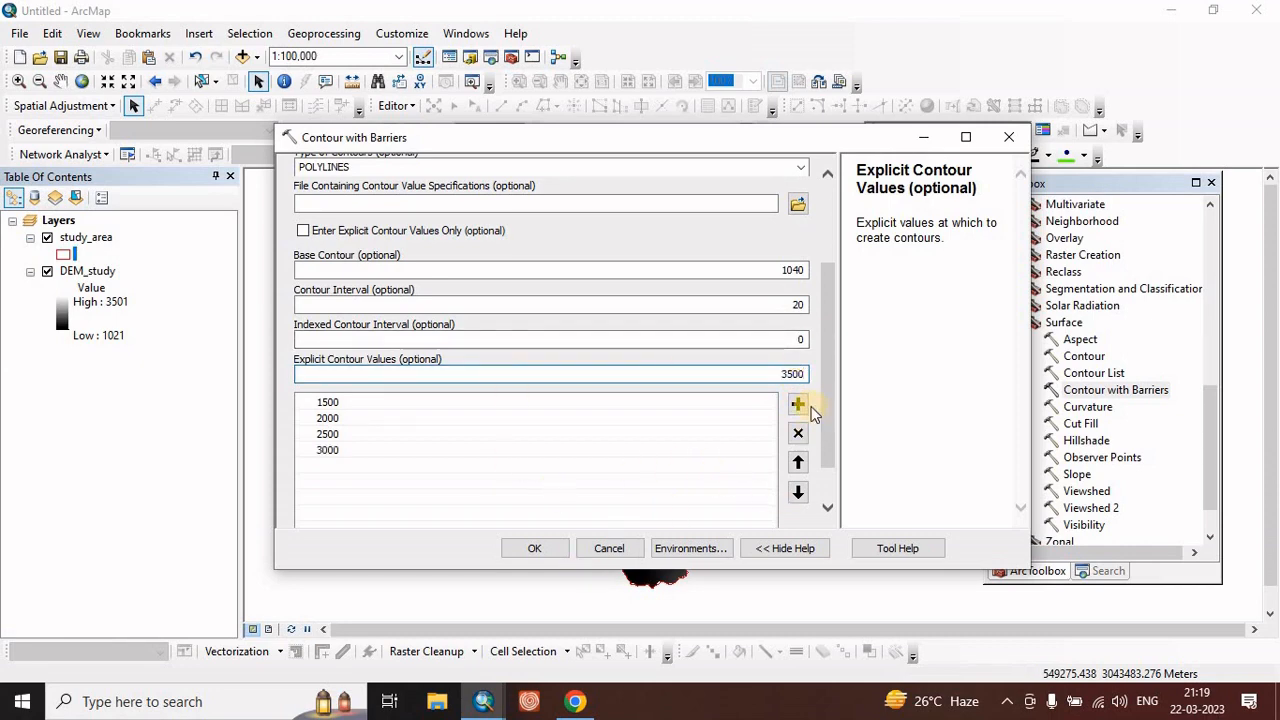
pyautogui.click(799, 404)
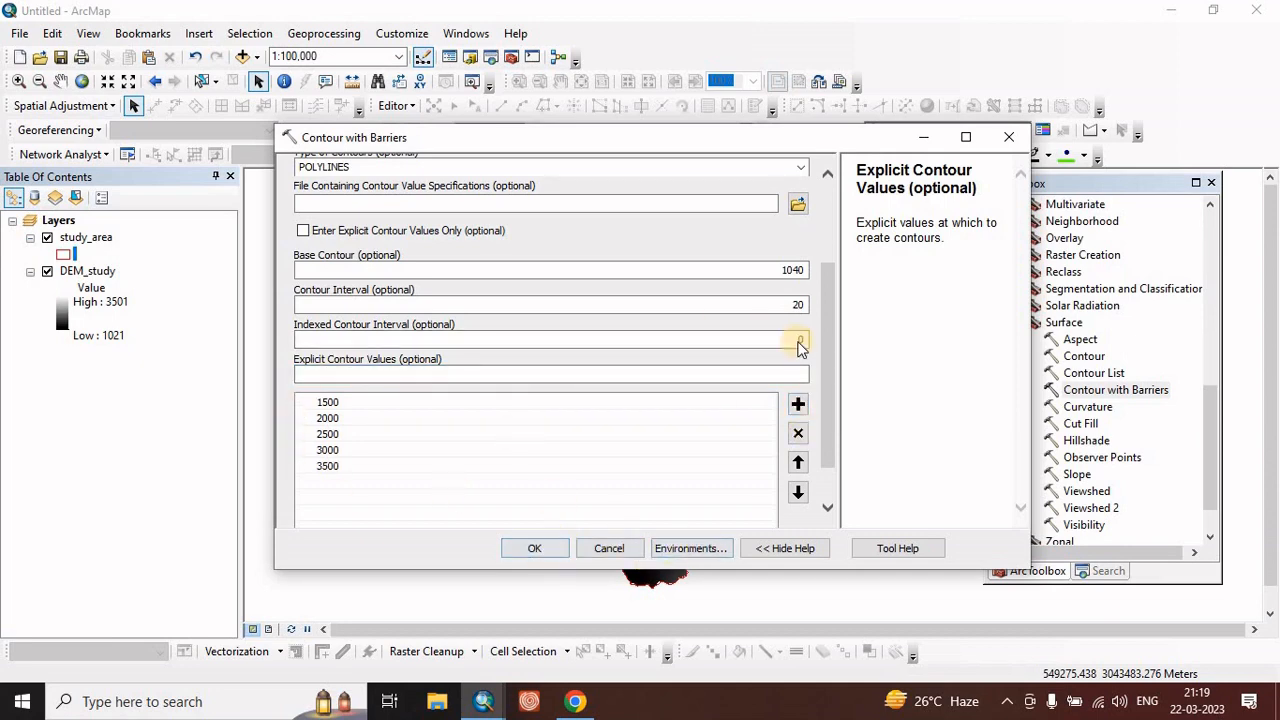
pyautogui.scroll(3, 789, 263)
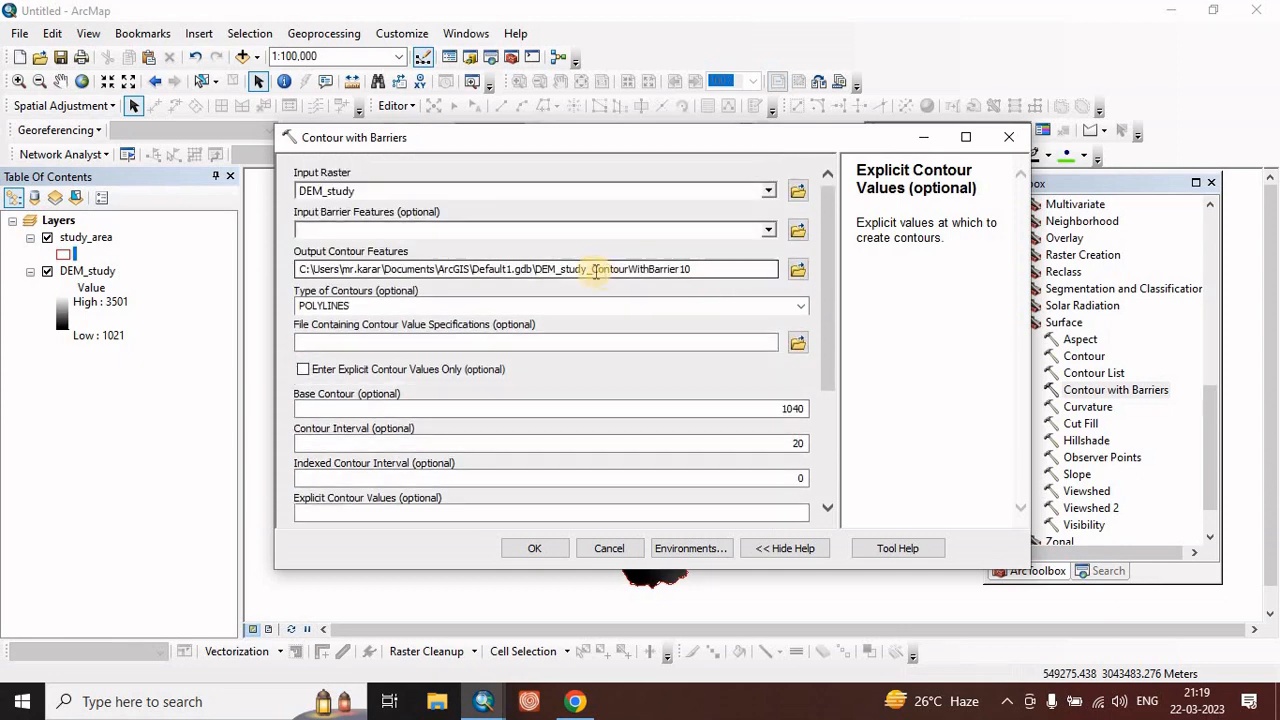
# - Save the output contour features as contour_final in contour.gdb and run the Contour with Barriers tool
pyautogui.click(797, 268)
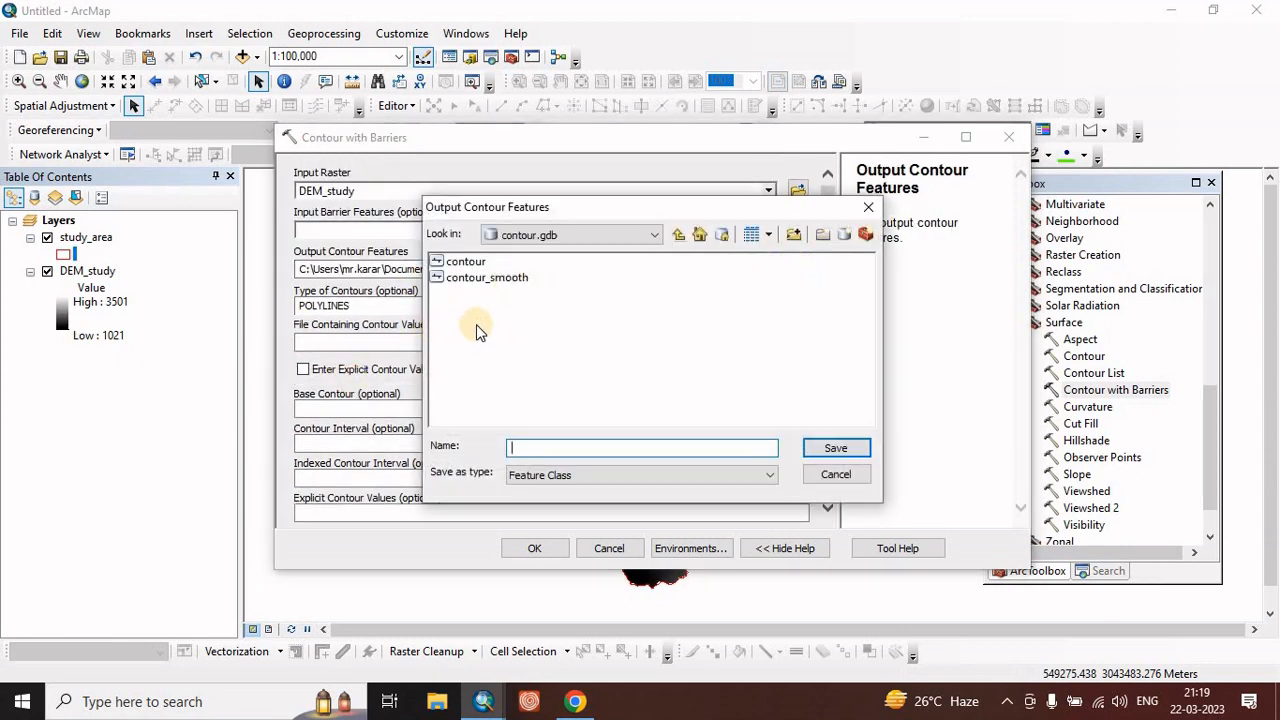
pyautogui.click(500, 278)
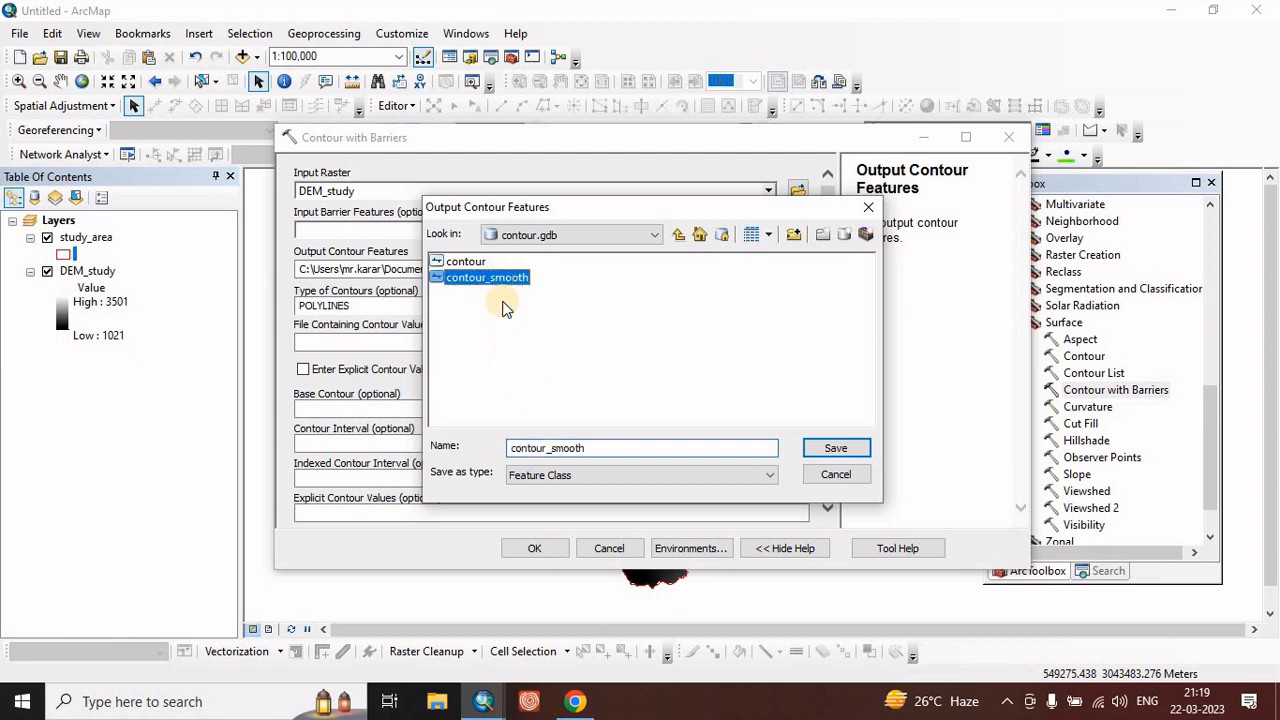
pyautogui.click(590, 448)
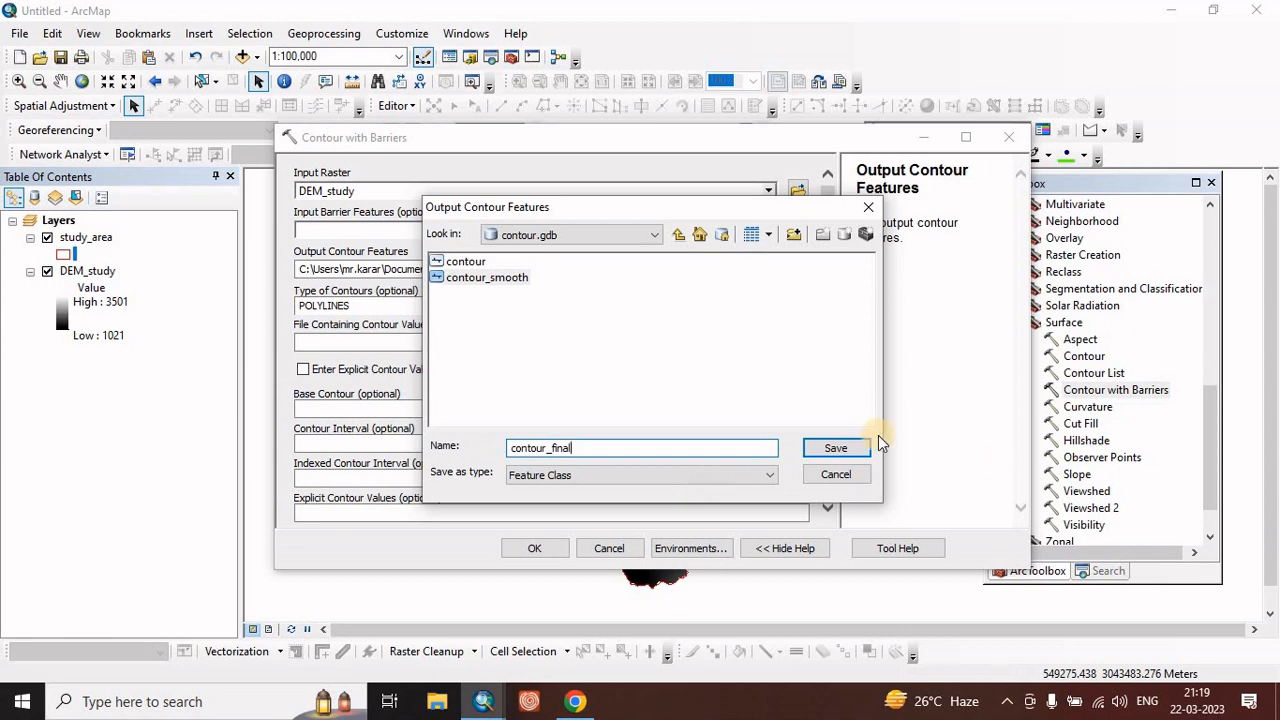
pyautogui.click(840, 449)
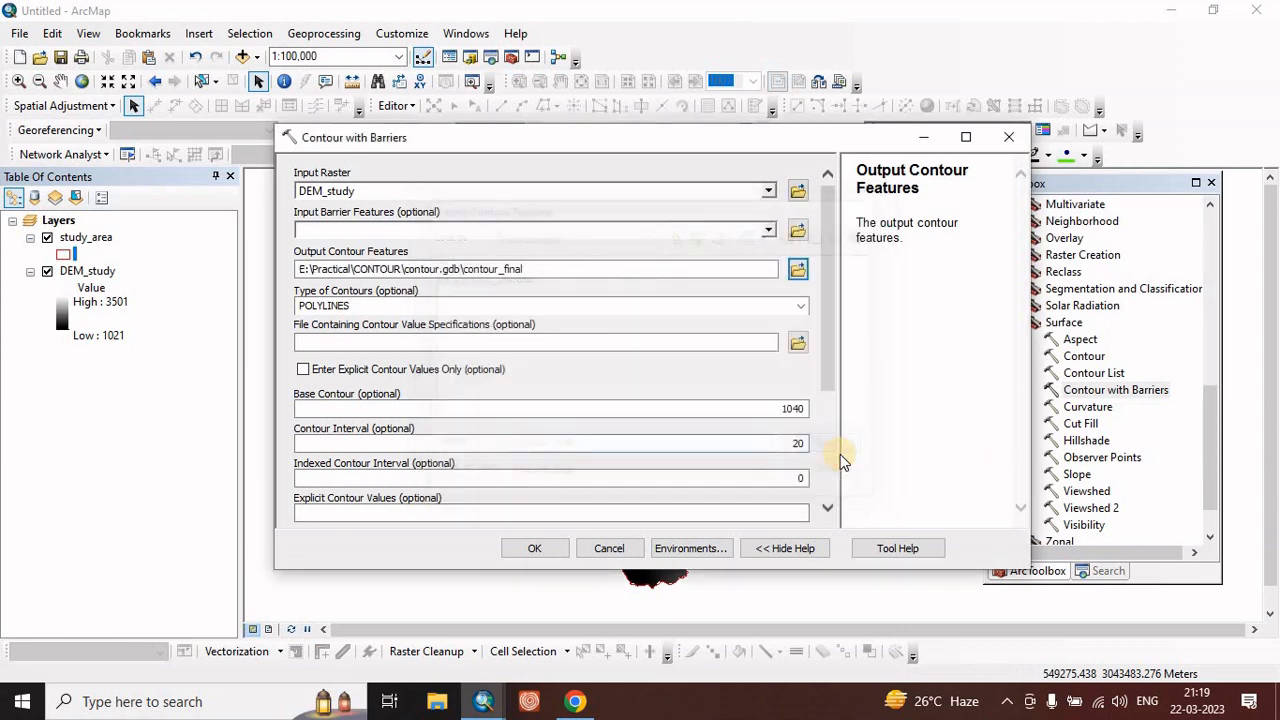
pyautogui.click(537, 548)
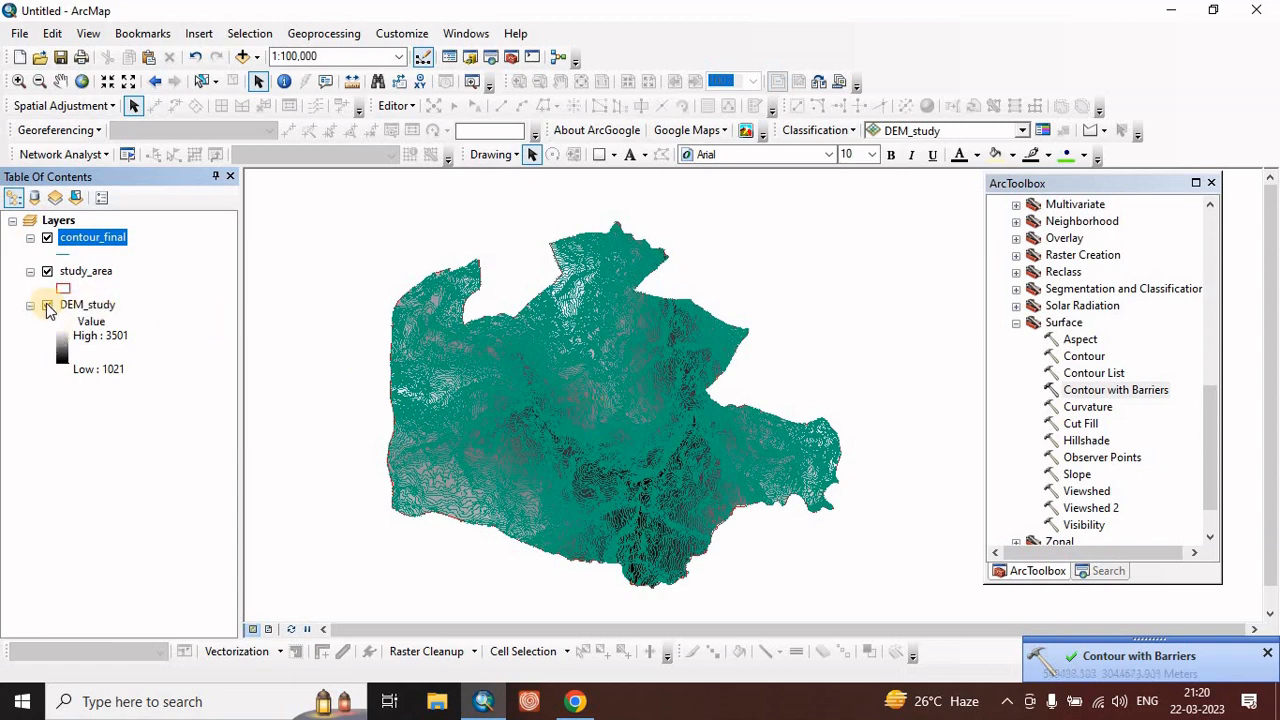
# - Hide the DEM_study layer, collapse its legend, and inspect the contour_final lines up close
pyautogui.click(47, 305)
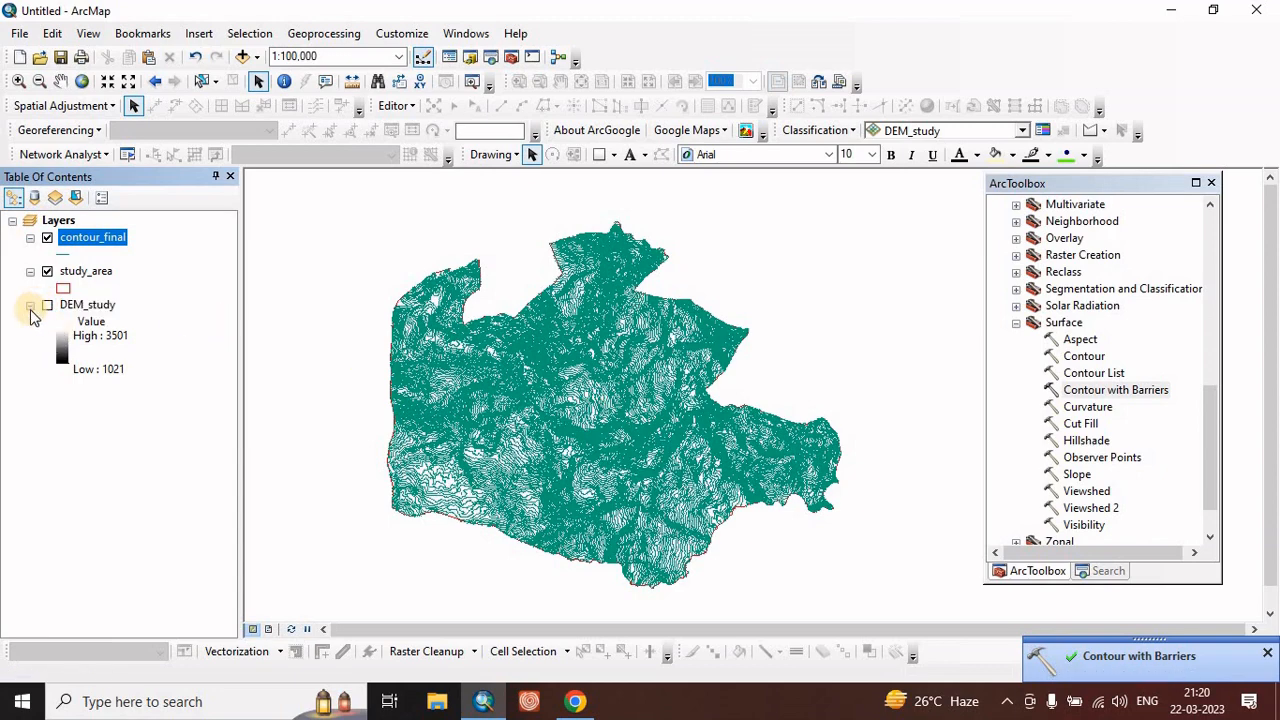
pyautogui.click(30, 305)
pyautogui.scroll(3, 565, 365)
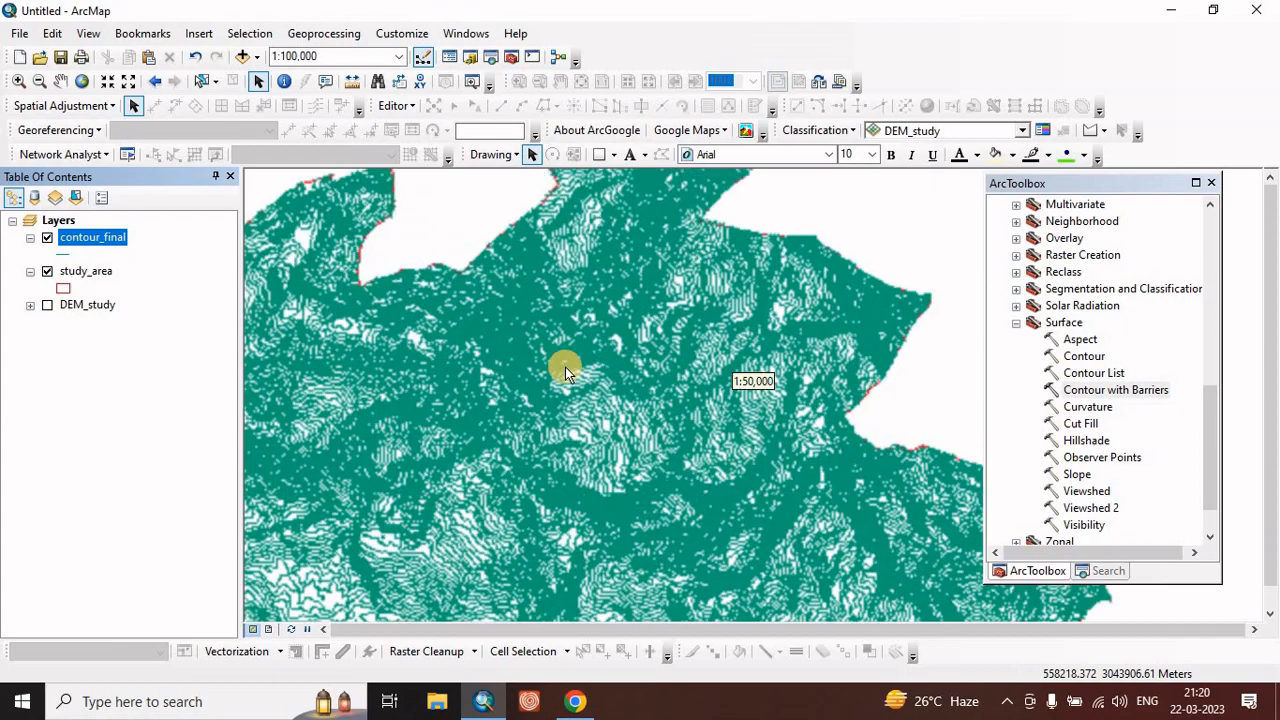
pyautogui.scroll(8, 580, 350)
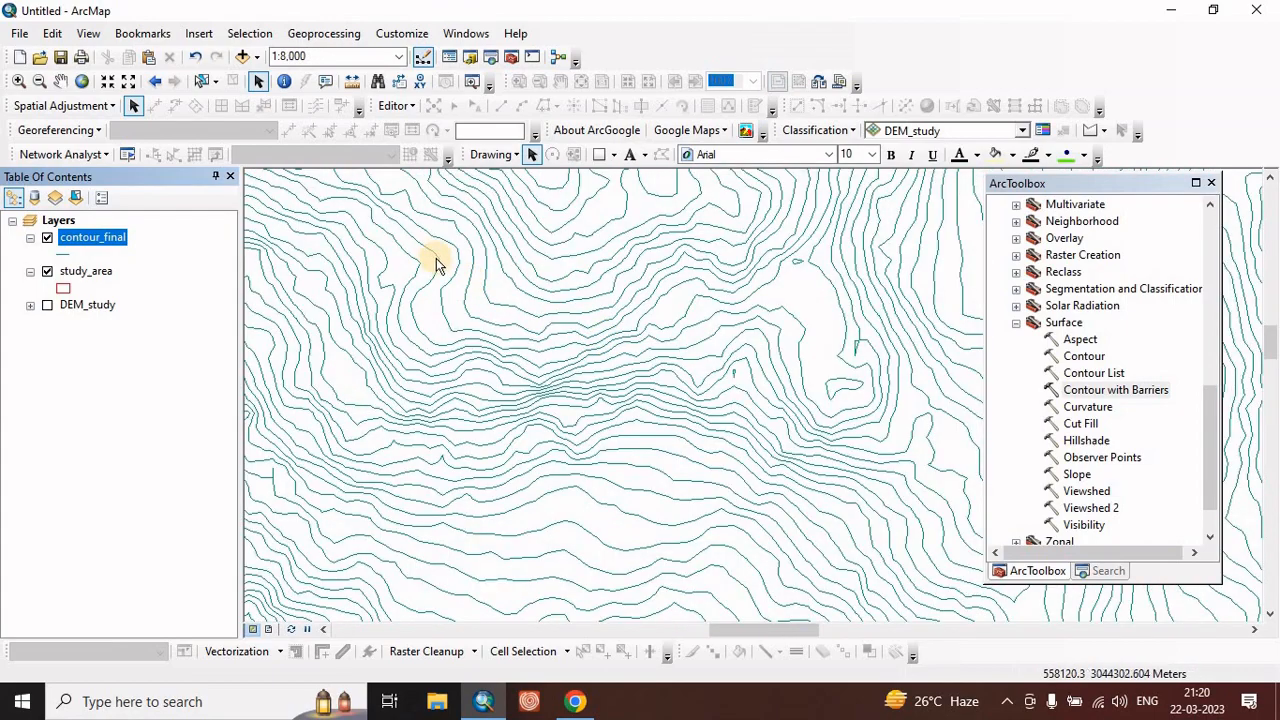
pyautogui.scroll(2, 462, 272)
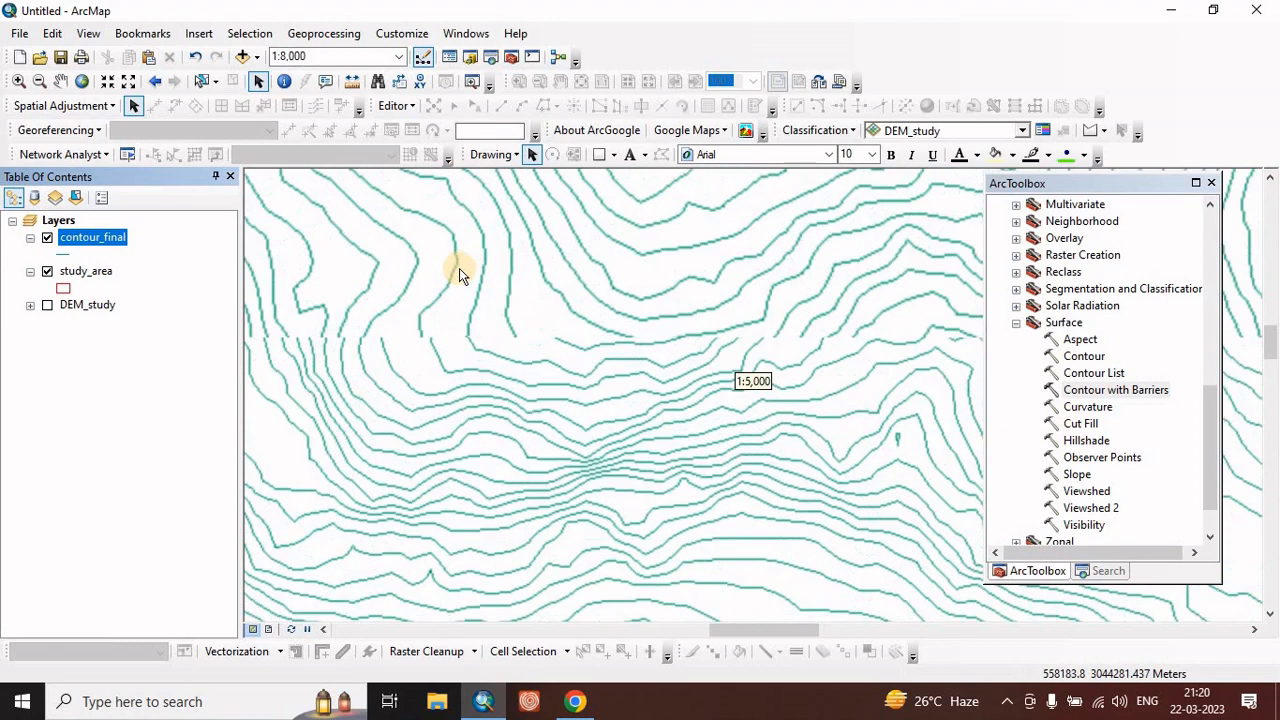
pyautogui.scroll(3, 452, 262)
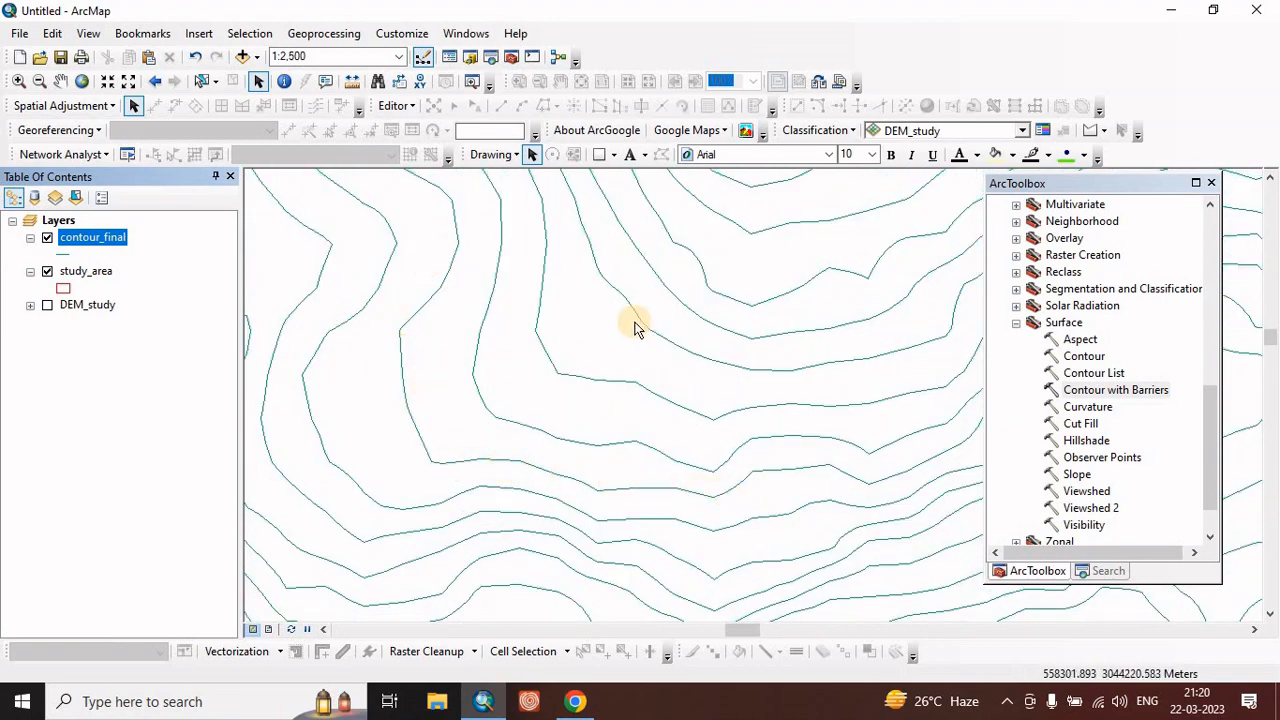
# - Start the Smooth Line tool from the tool search and choose contour_final as the input features
pyautogui.click(491, 58)
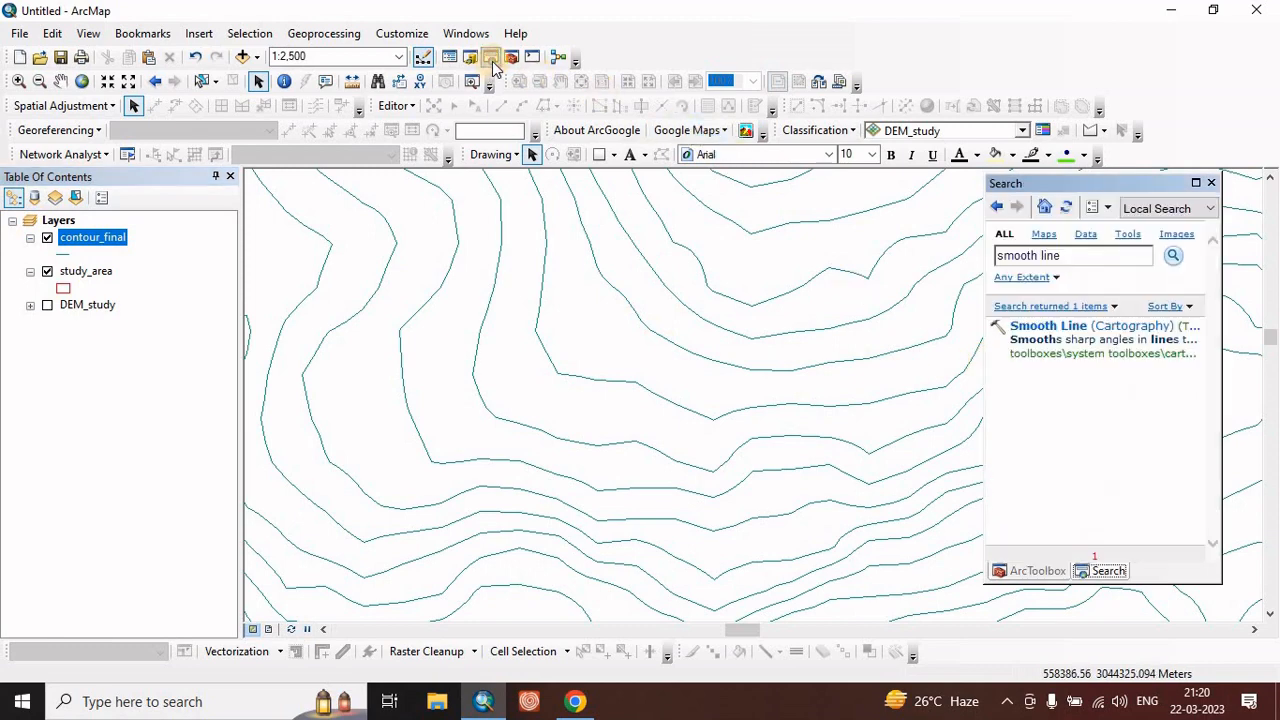
pyautogui.moveTo(1081, 258); pyautogui.dragTo(969, 263)
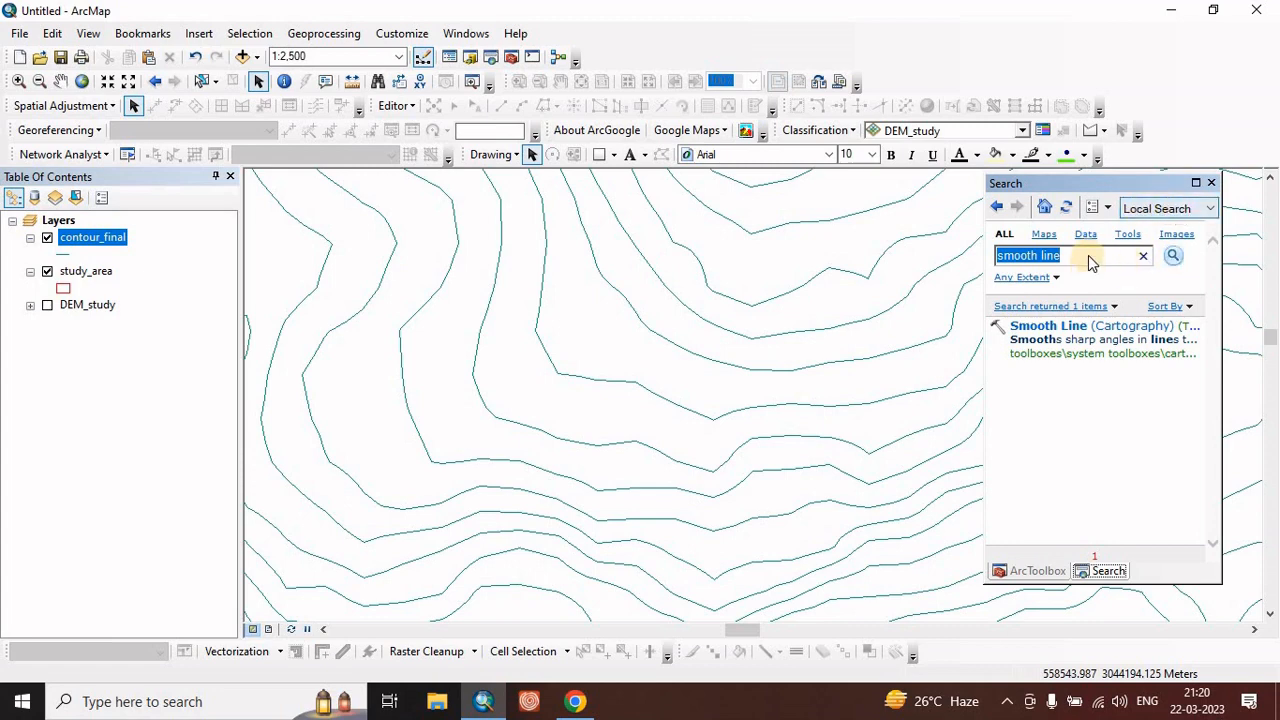
pyautogui.click(1035, 328)
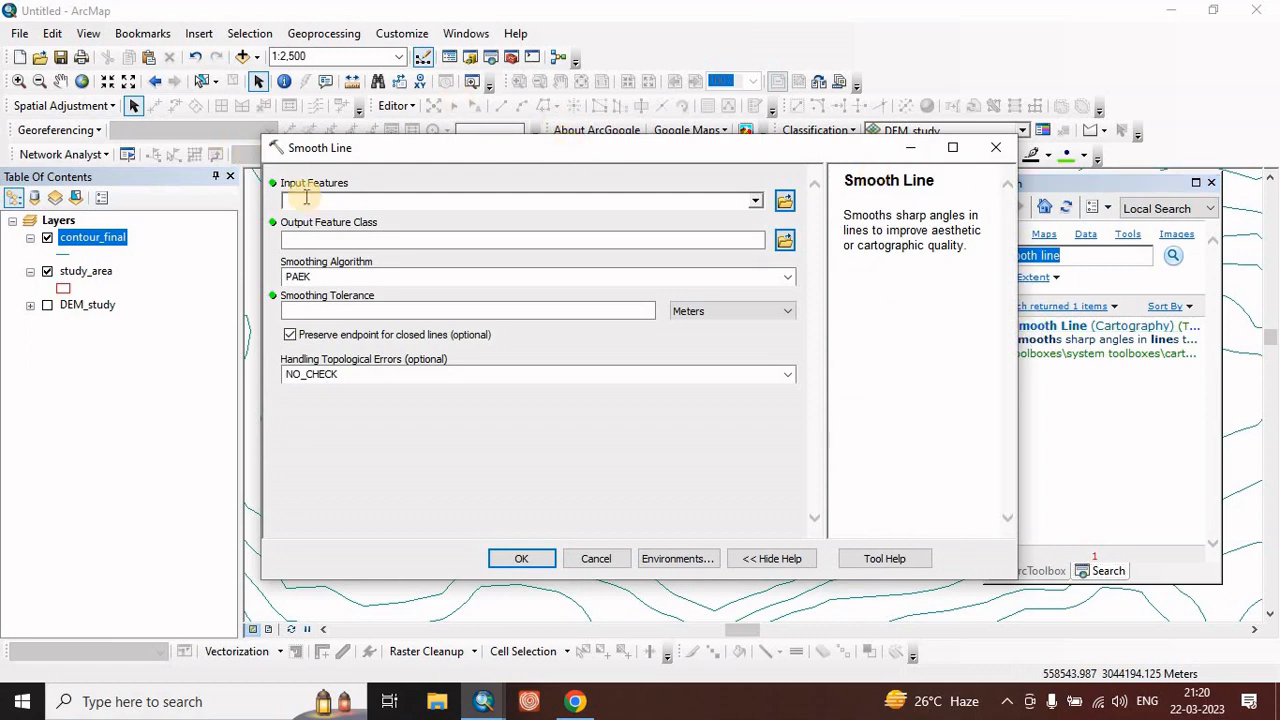
pyautogui.click(755, 202)
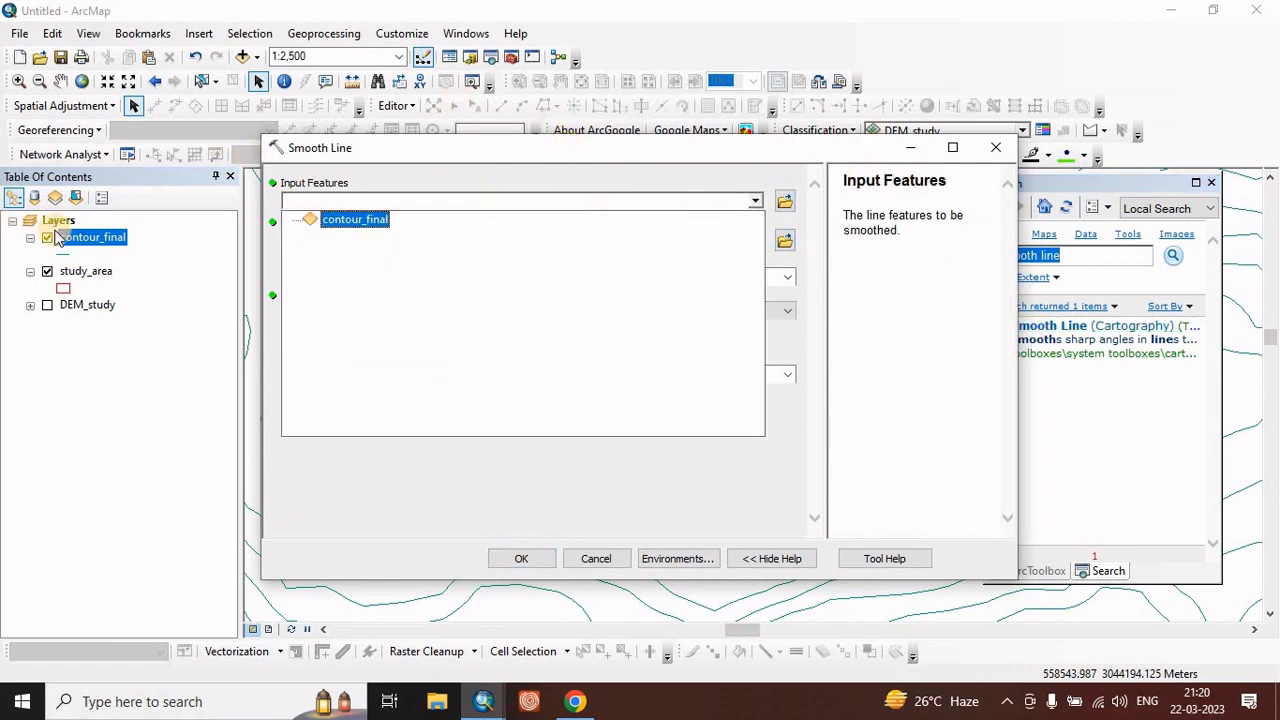
pyautogui.click(345, 220)
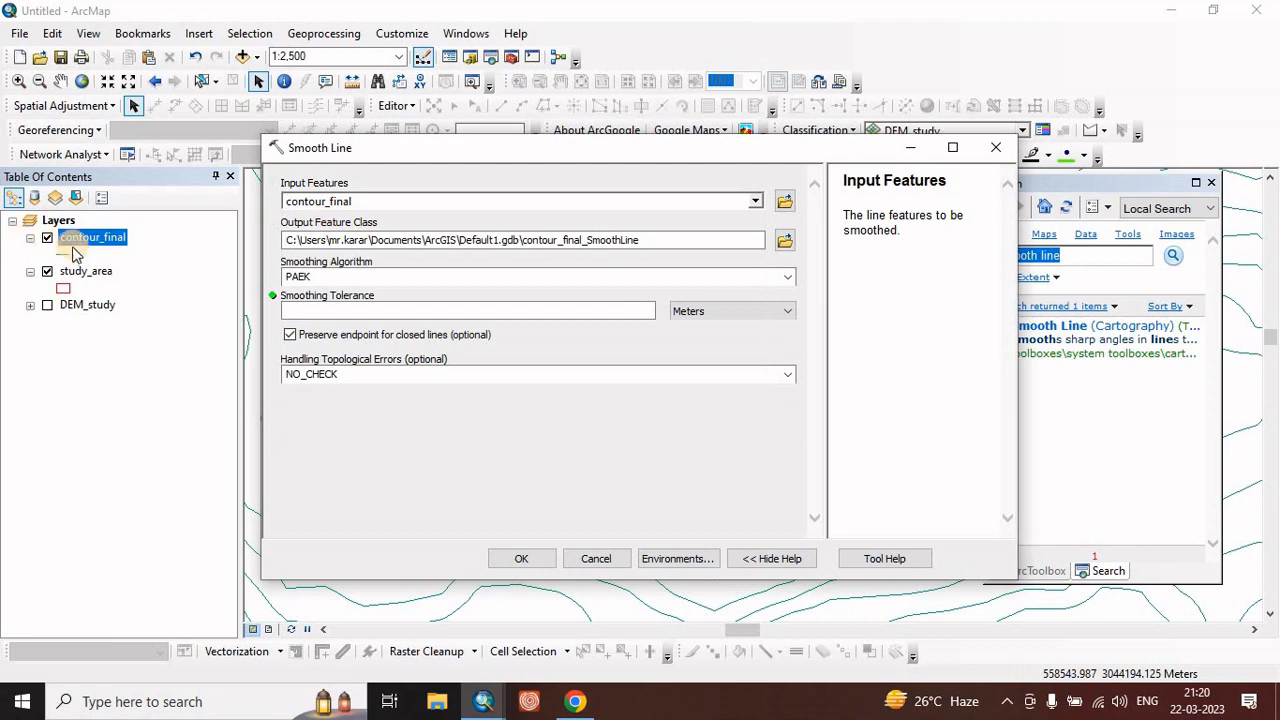
# - Set the Smooth Line output feature class to contour_smooth_final in contour.gdb
pyautogui.click(784, 243)
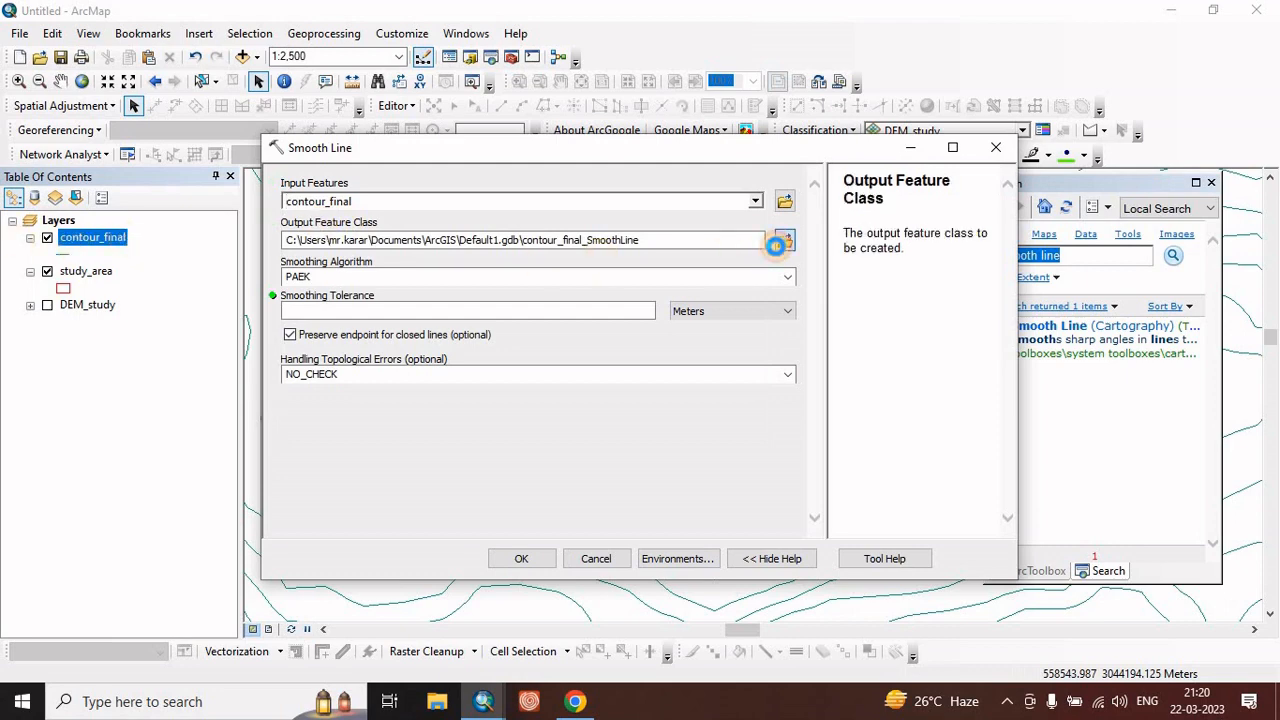
pyautogui.click(474, 304)
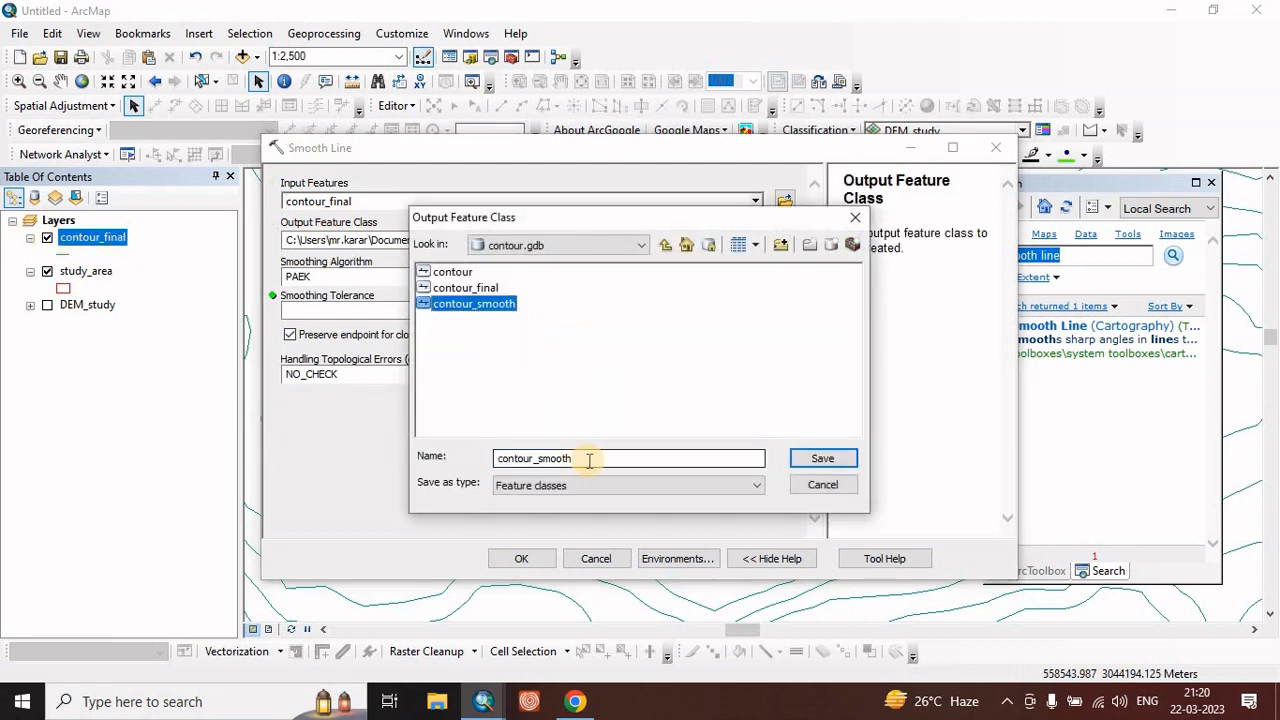
pyautogui.click(590, 457)
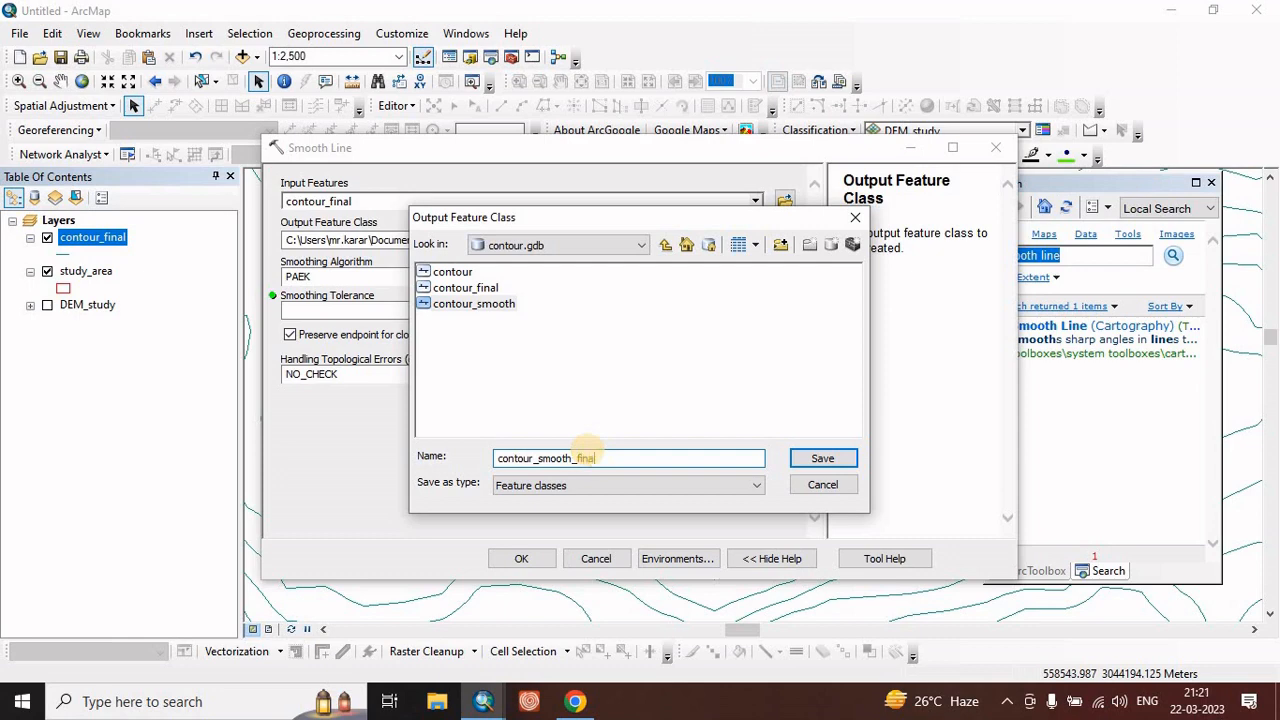
pyautogui.click(823, 458)
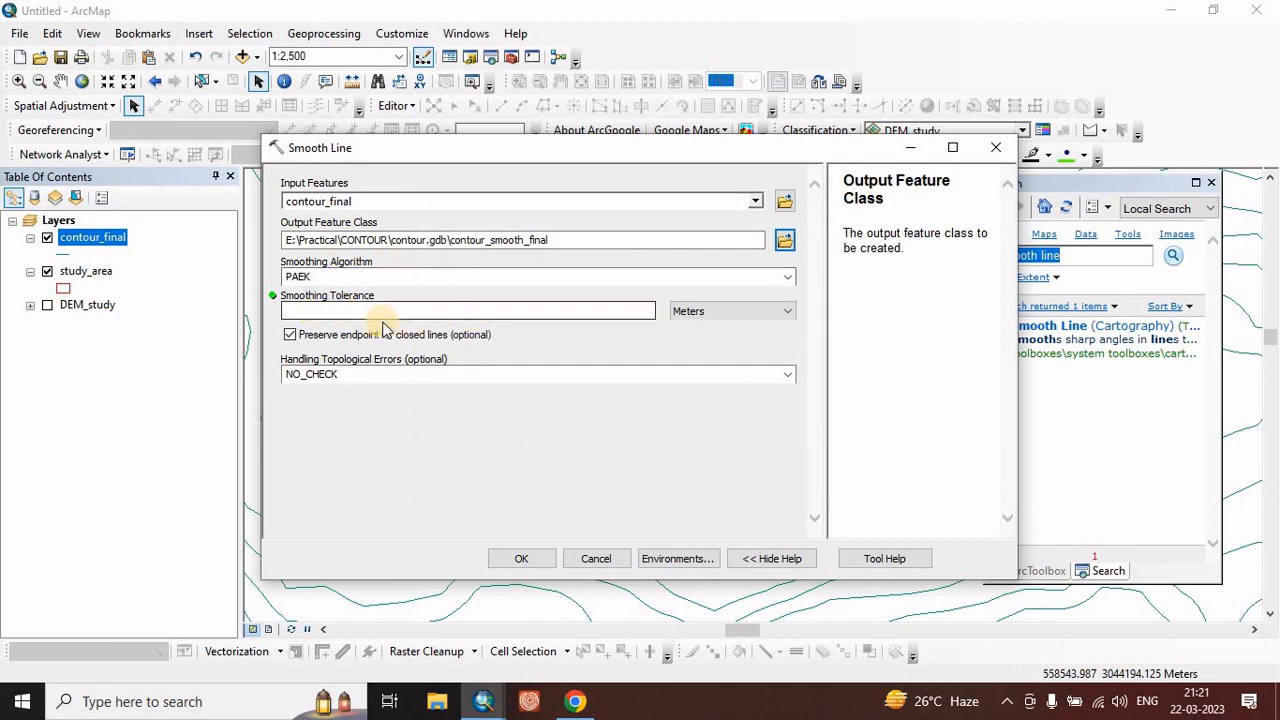
# - Set the smoothing tolerance to 500 meters and run the Smooth Line tool
pyautogui.moveTo(524, 150); pyautogui.dragTo(416, 460)
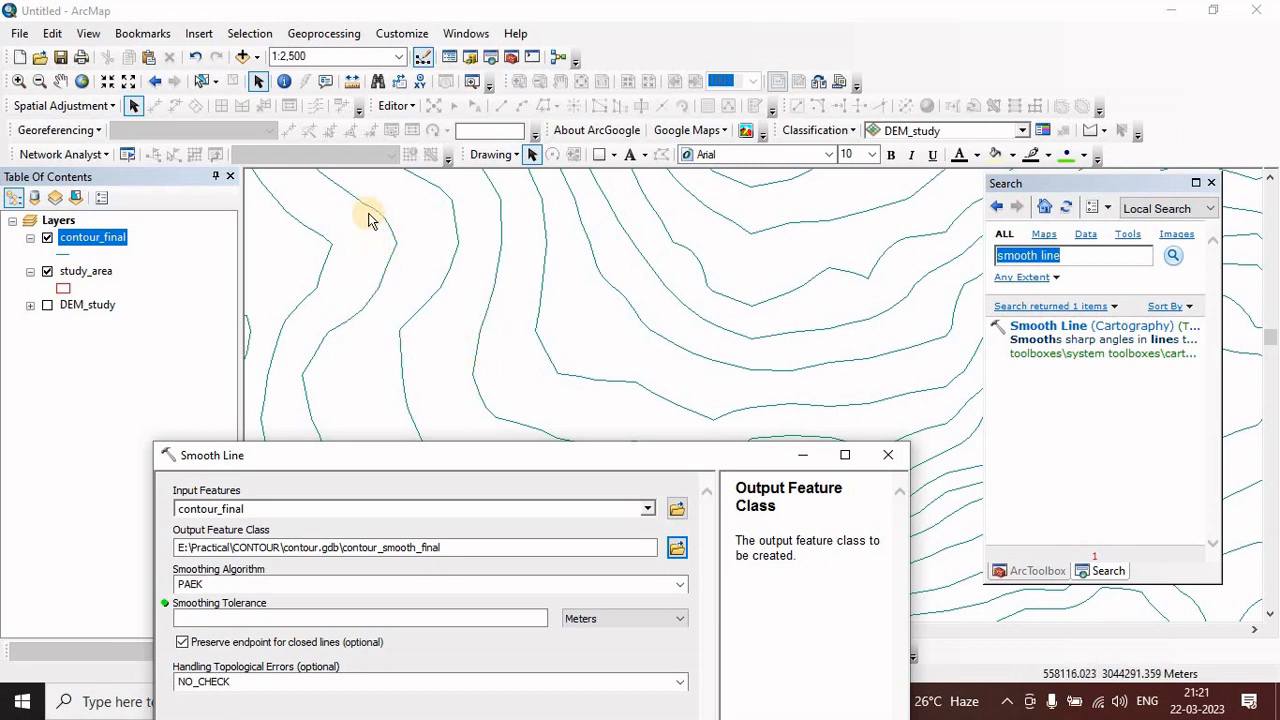
pyautogui.moveTo(518, 460); pyautogui.dragTo(538, 224)
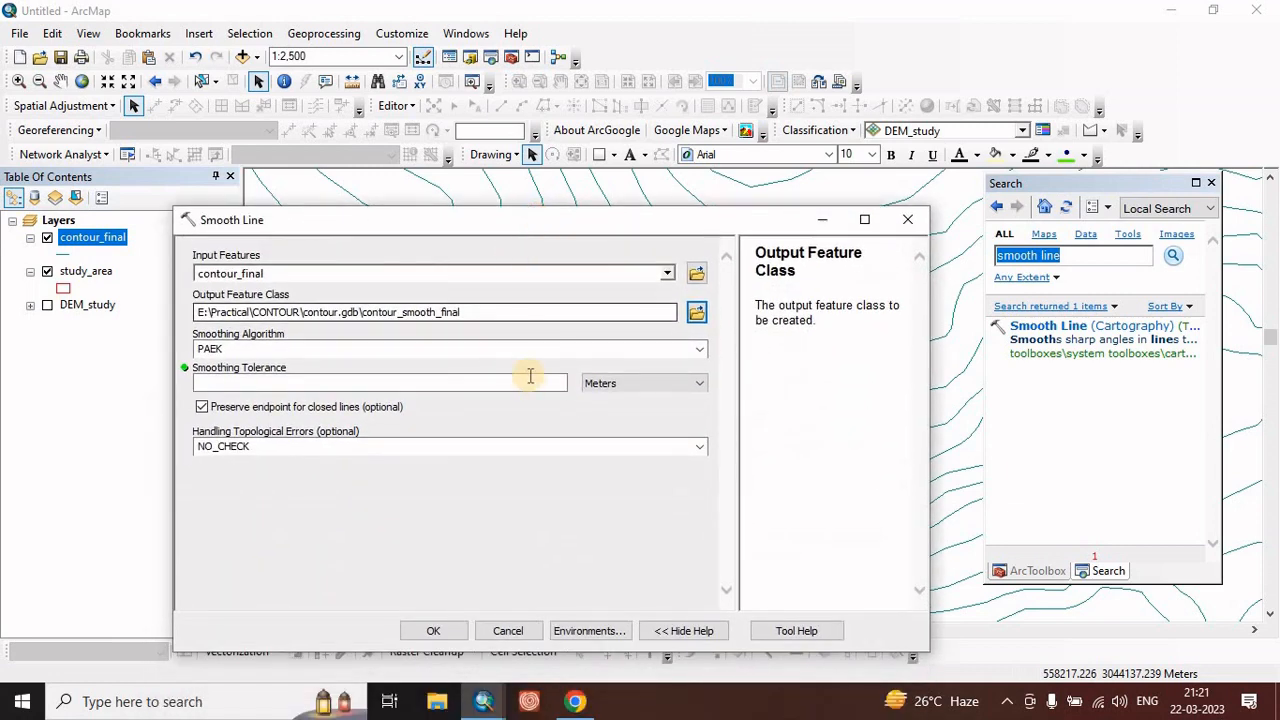
pyautogui.click(539, 383)
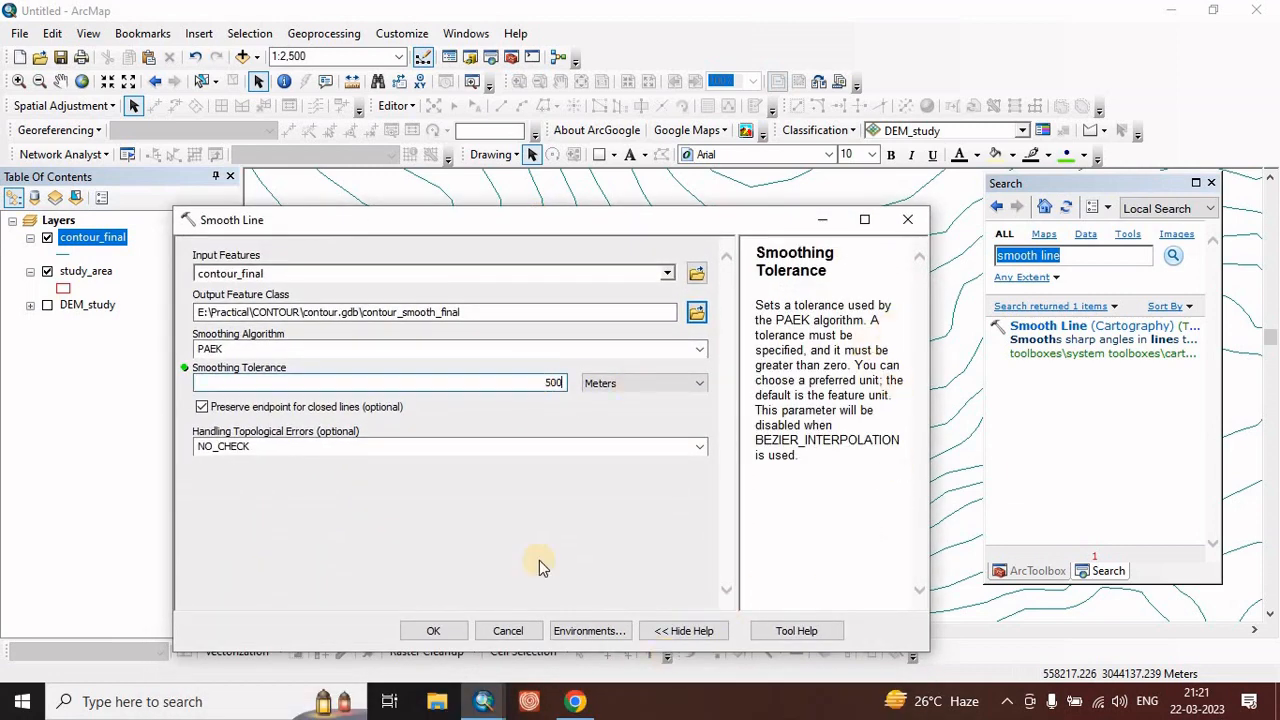
pyautogui.moveTo(724, 226); pyautogui.dragTo(738, 112)
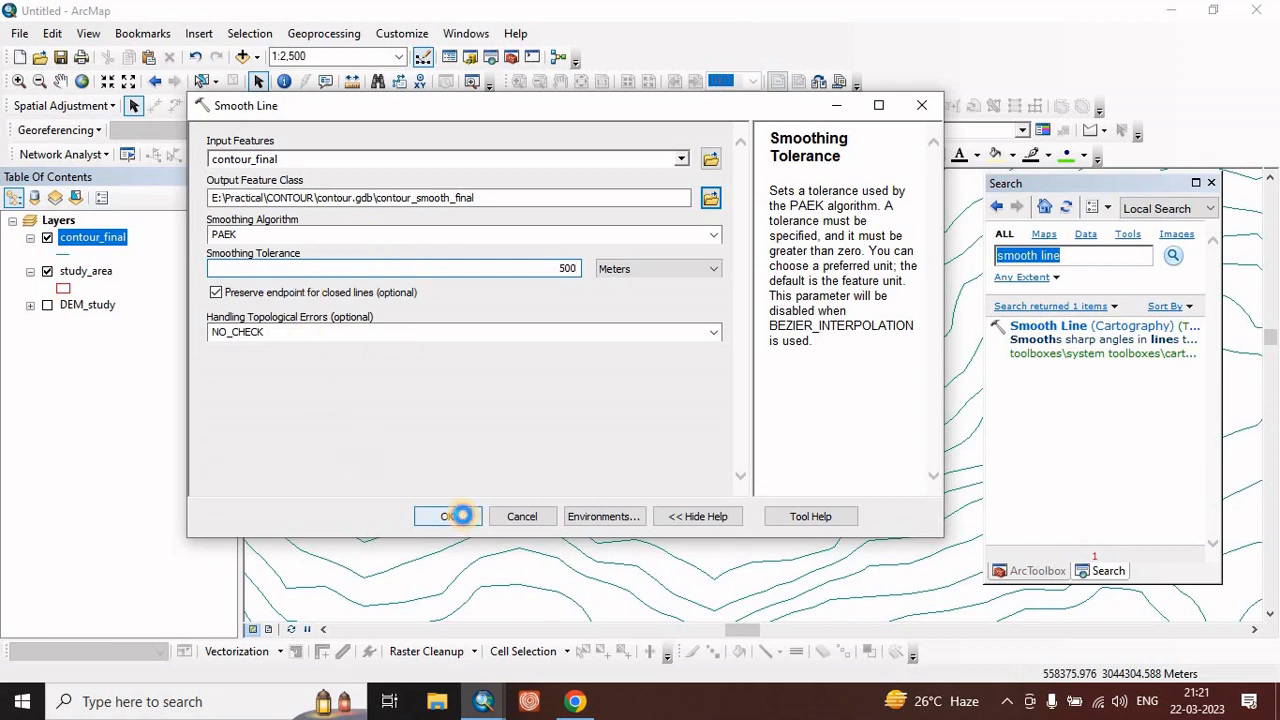
pyautogui.click(455, 516)
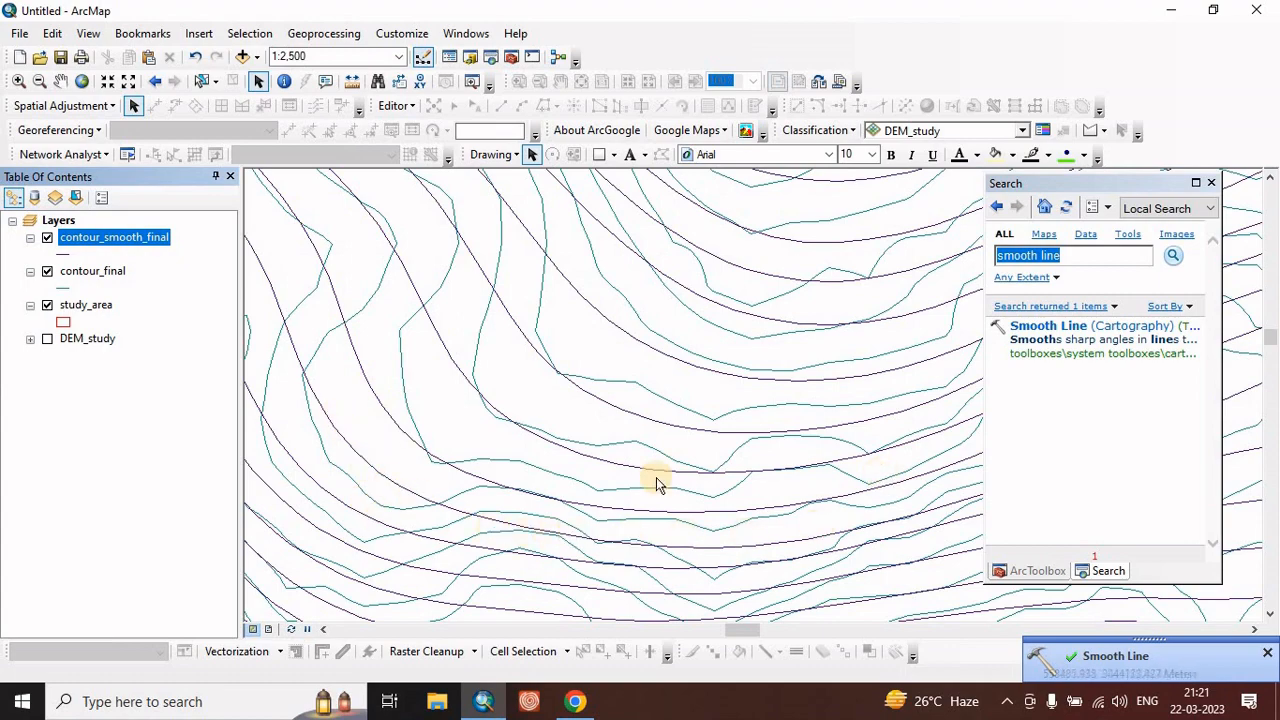
# - Compare the contour_smooth_final lines with the original contour_final lines at several scales across the northern study area
pyautogui.scroll(2, 414, 322)
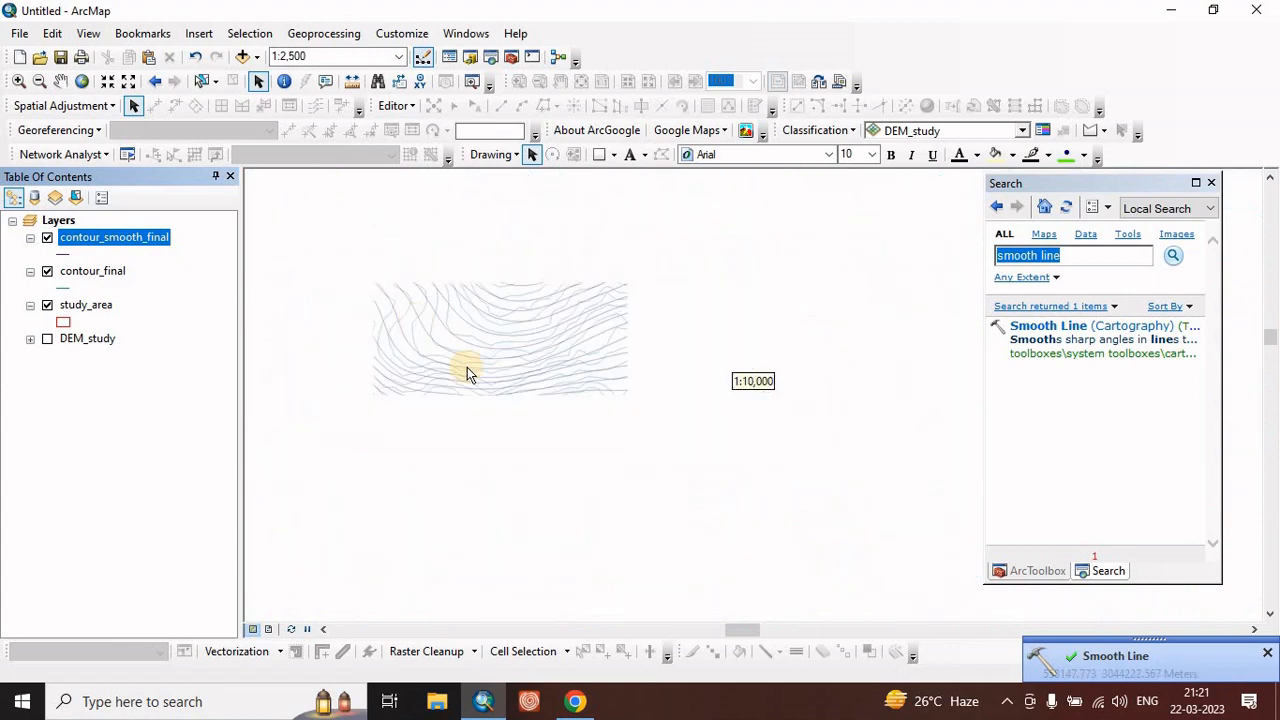
pyautogui.moveTo(563, 296); pyautogui.dragTo(594, 466)
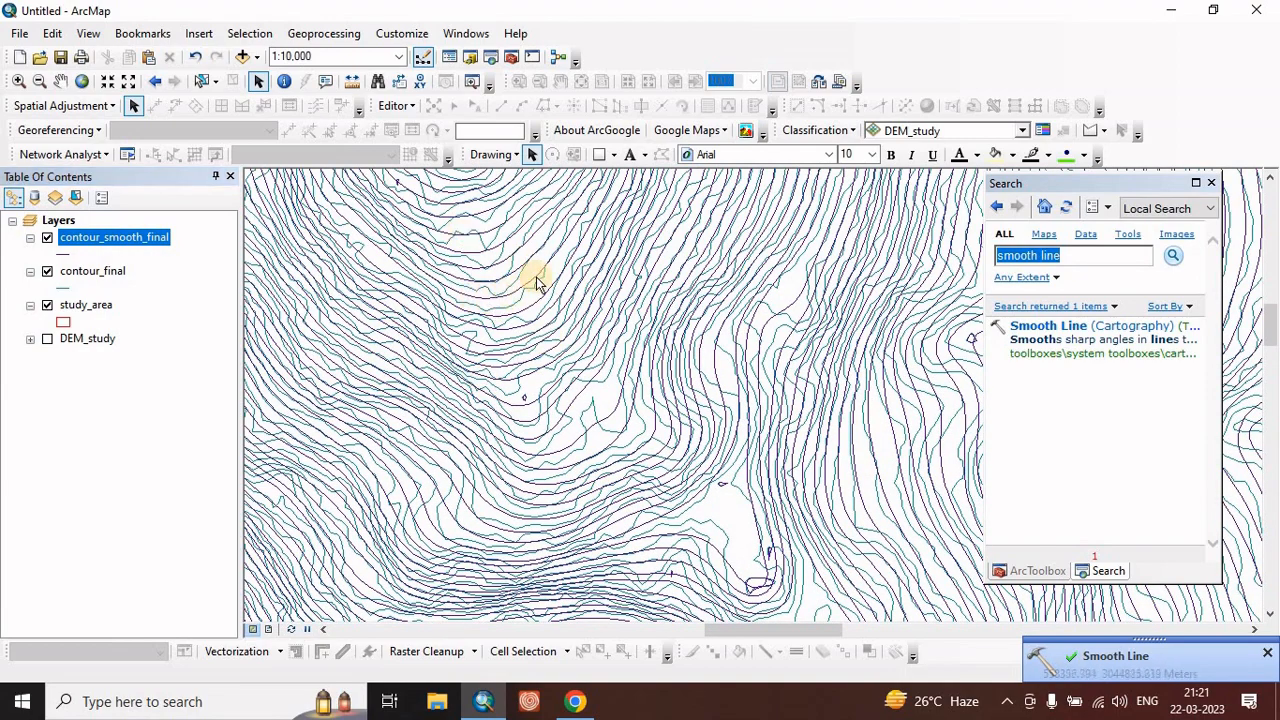
pyautogui.scroll(1, 535, 315)
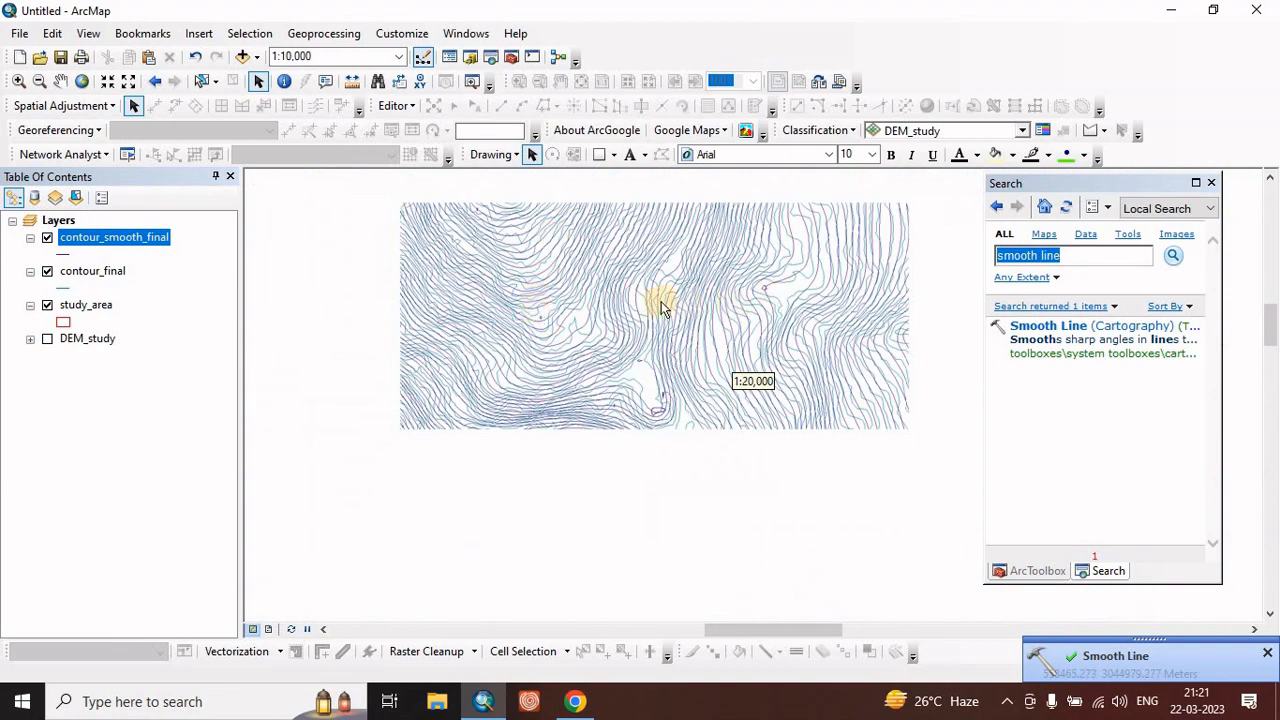
pyautogui.scroll(1, 617, 390)
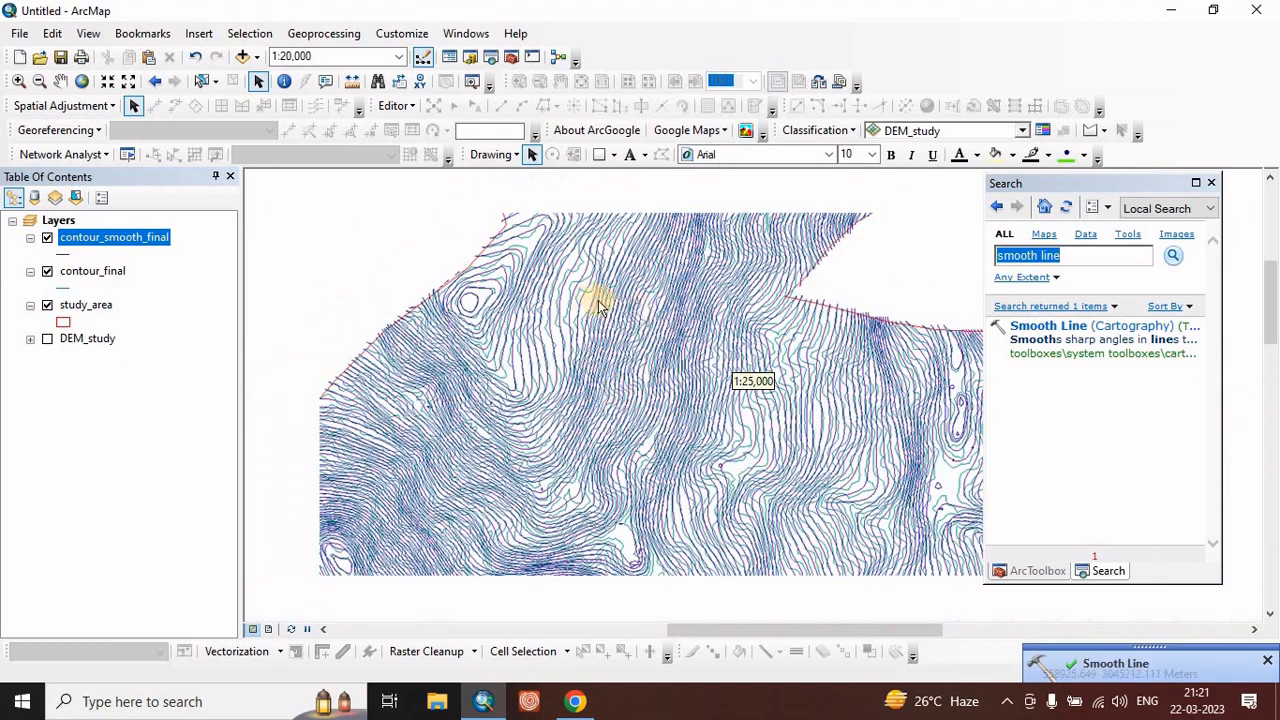
pyautogui.scroll(-2, 598, 308)
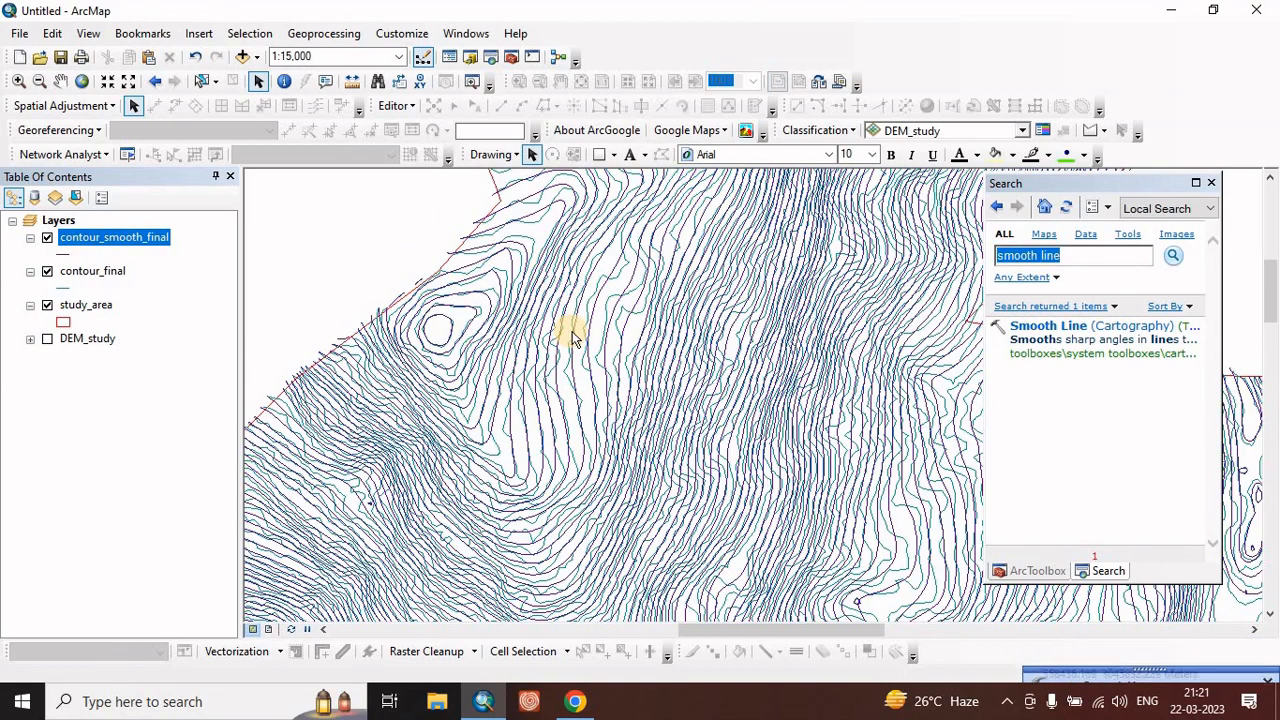
pyautogui.scroll(-2, 680, 370)
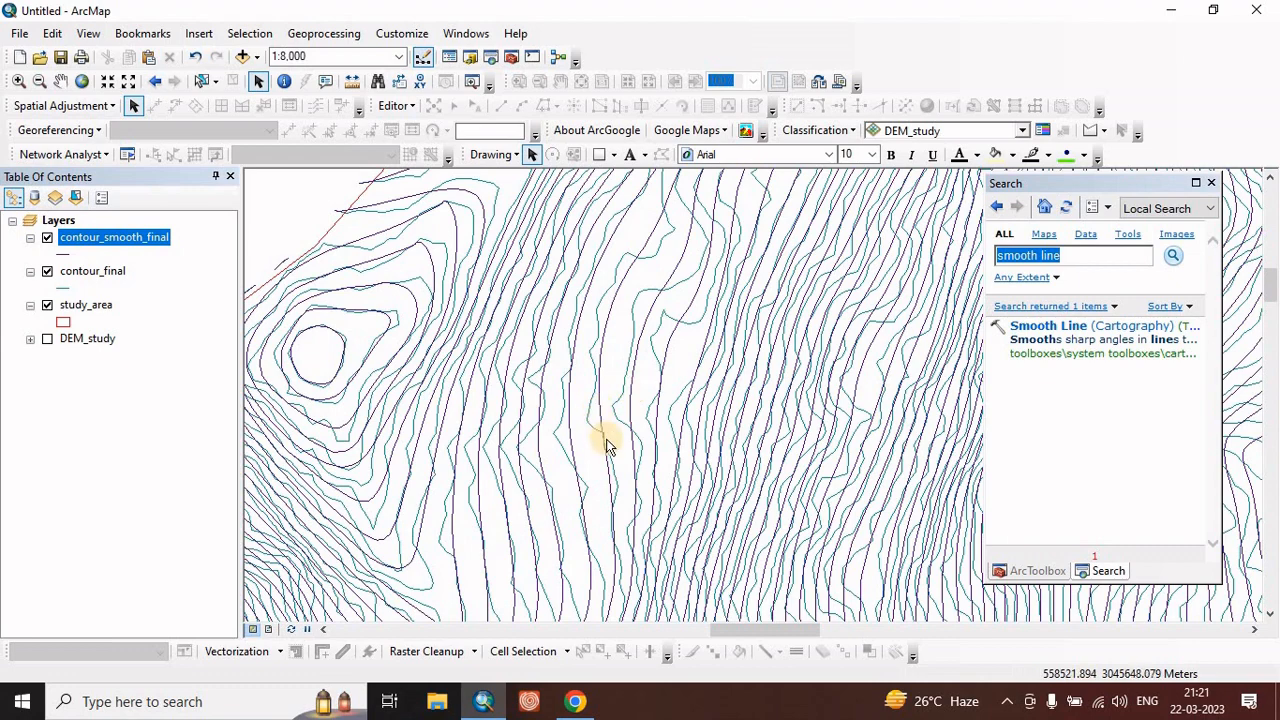
pyautogui.scroll(2, 606, 440)
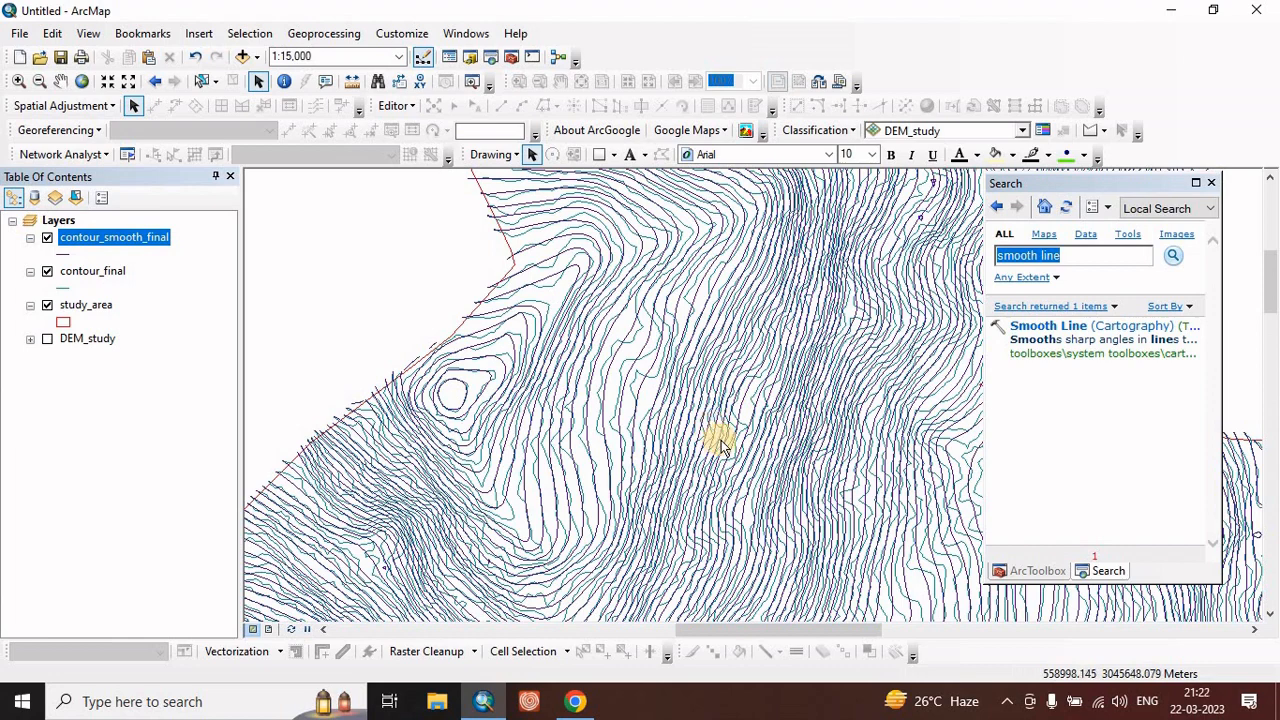
pyautogui.moveTo(722, 445); pyautogui.dragTo(551, 380)
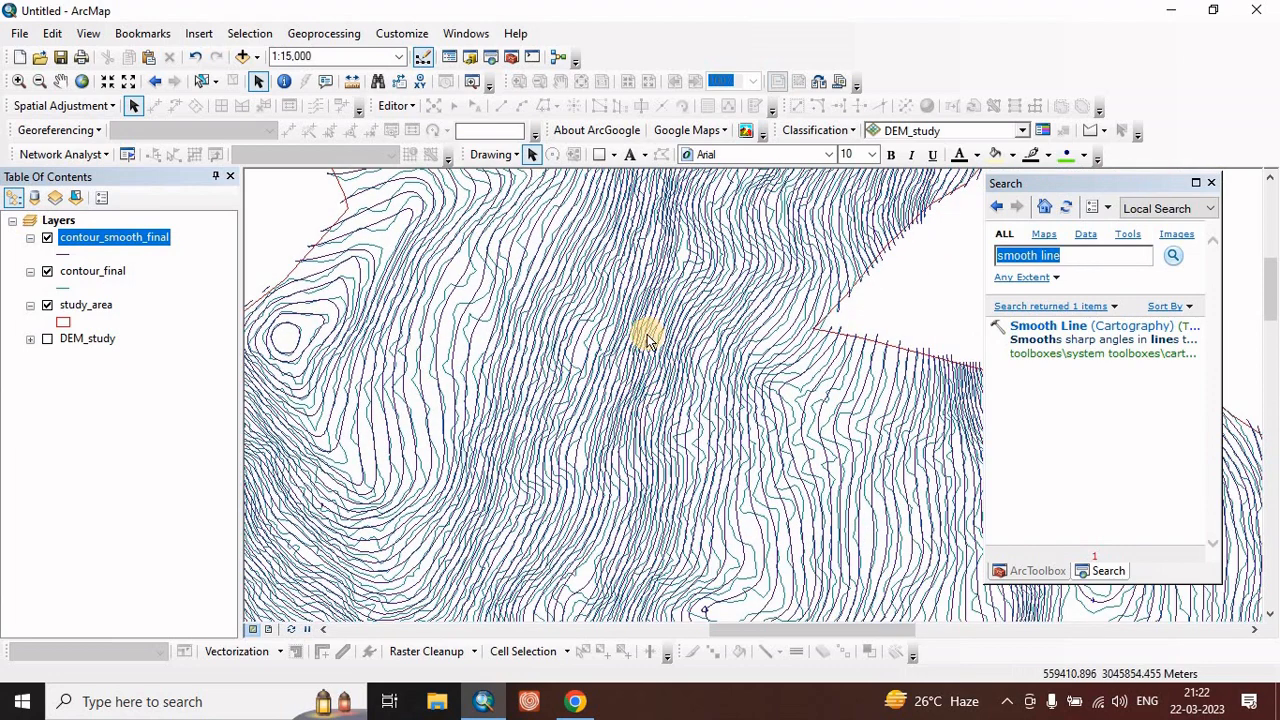
pyautogui.moveTo(525, 310); pyautogui.dragTo(569, 457)
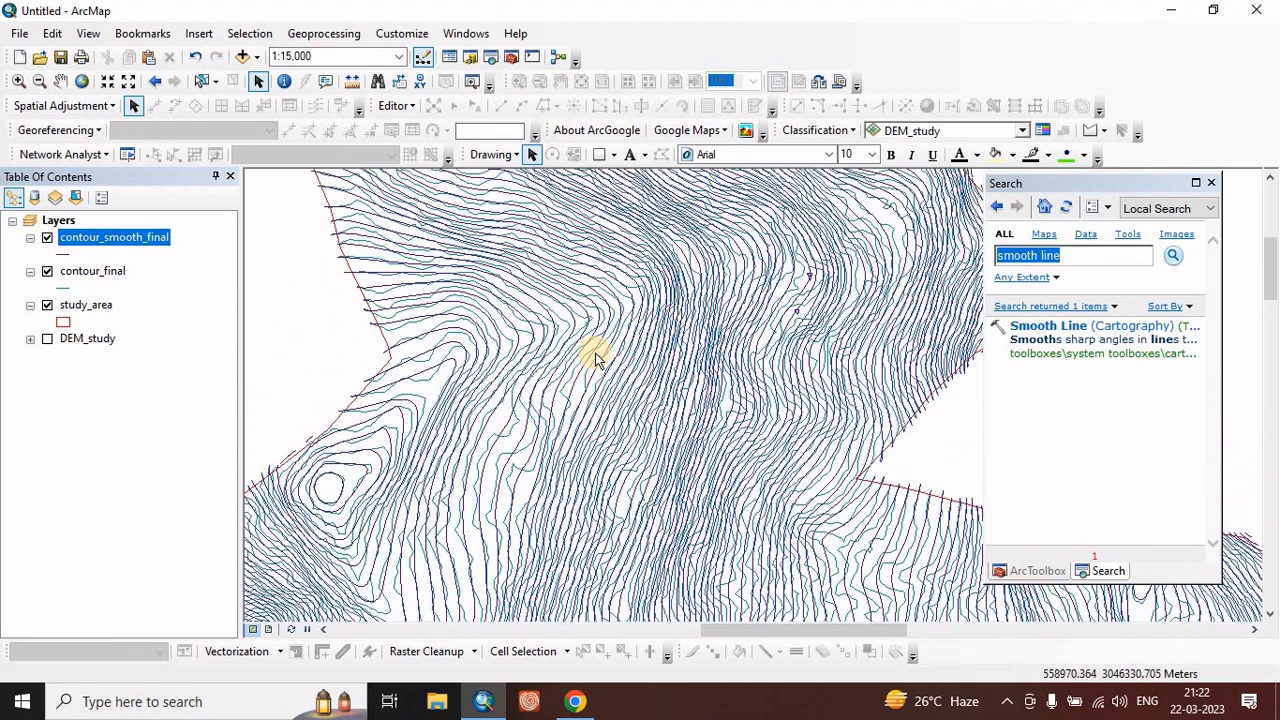
pyautogui.moveTo(580, 257); pyautogui.dragTo(609, 402)
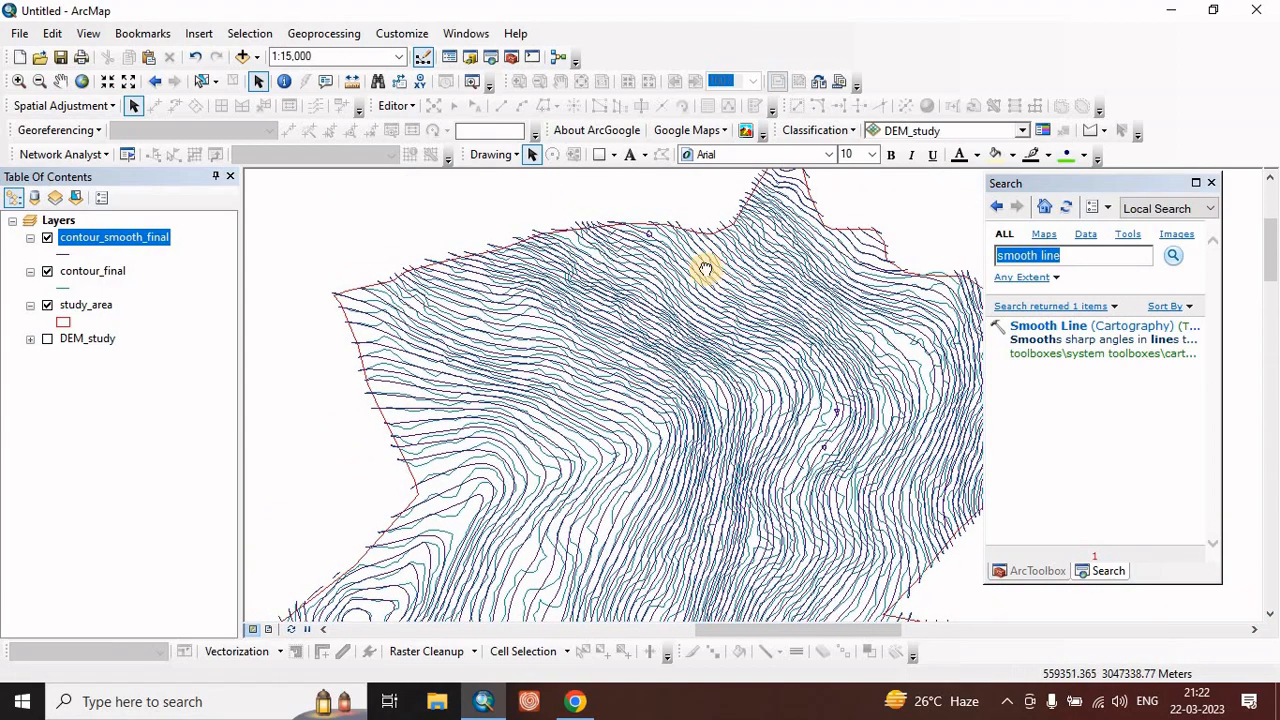
pyautogui.scroll(3, 571, 310)
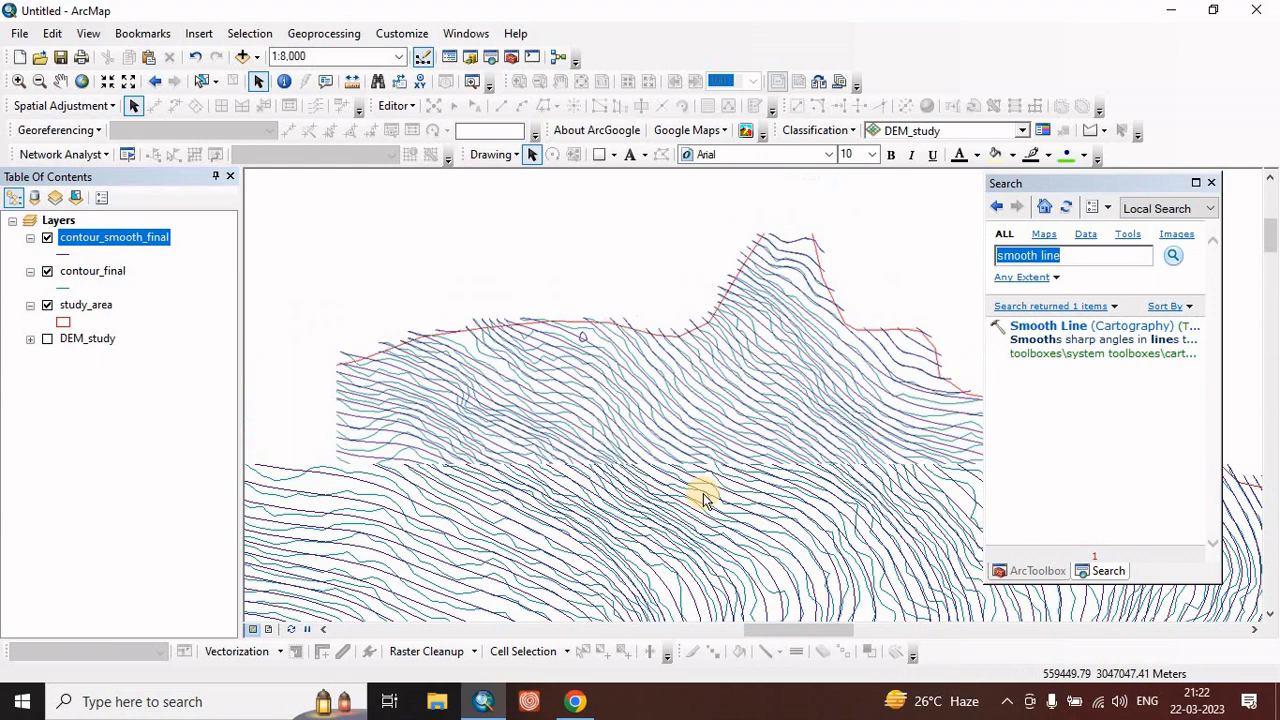
# - Hide the contour_final layer and inspect the smoothed contour lines across the study area
pyautogui.scroll(-3, 703, 498)
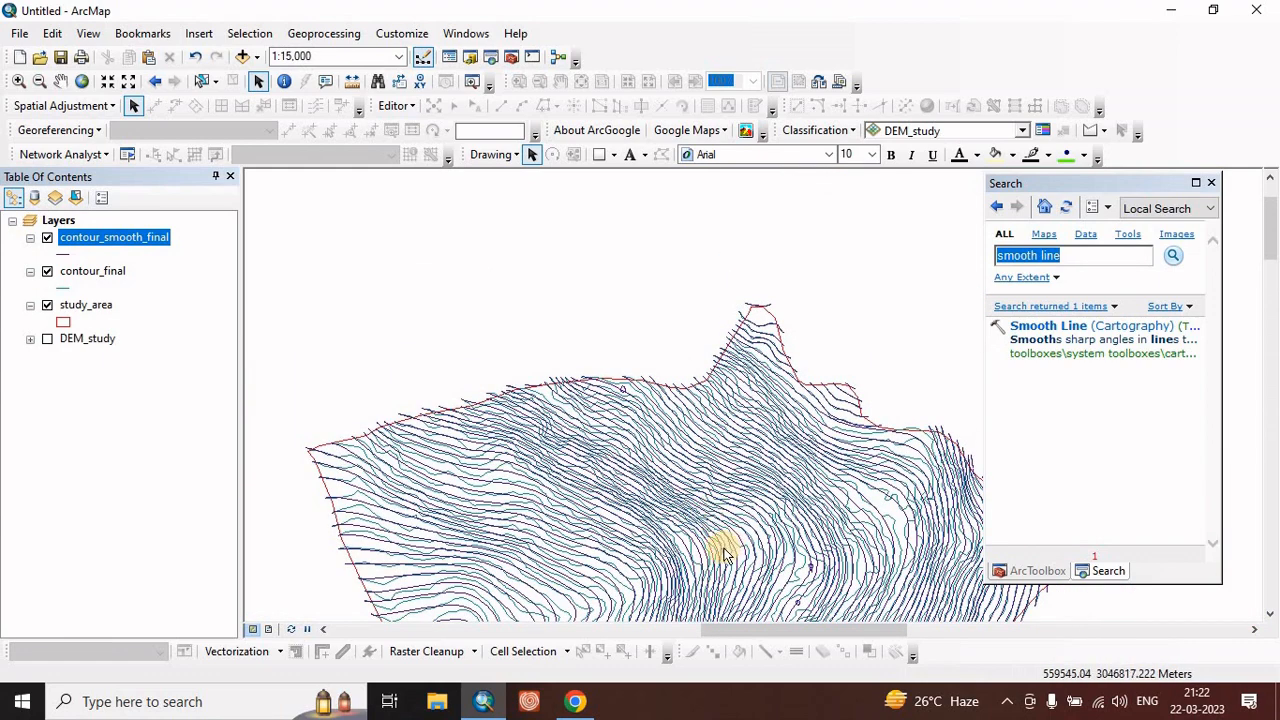
pyautogui.moveTo(725, 555); pyautogui.dragTo(686, 394)
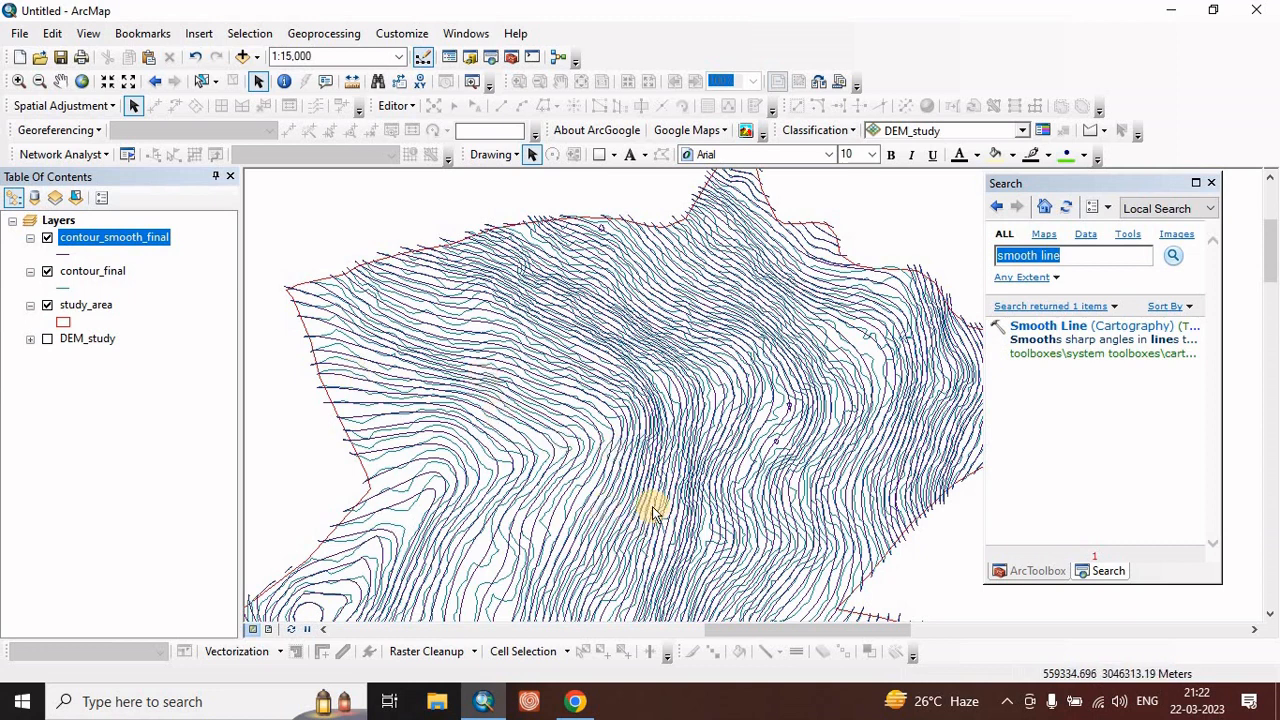
pyautogui.moveTo(634, 518); pyautogui.dragTo(686, 428)
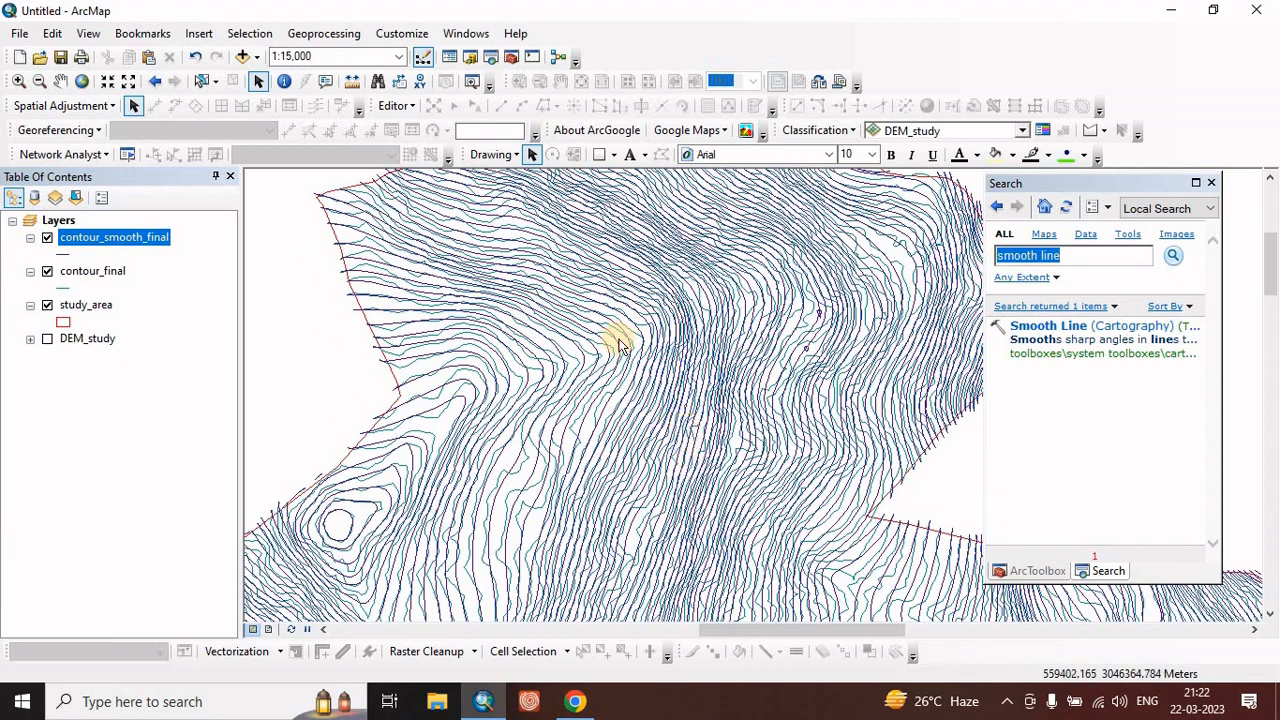
pyautogui.scroll(2, 675, 490)
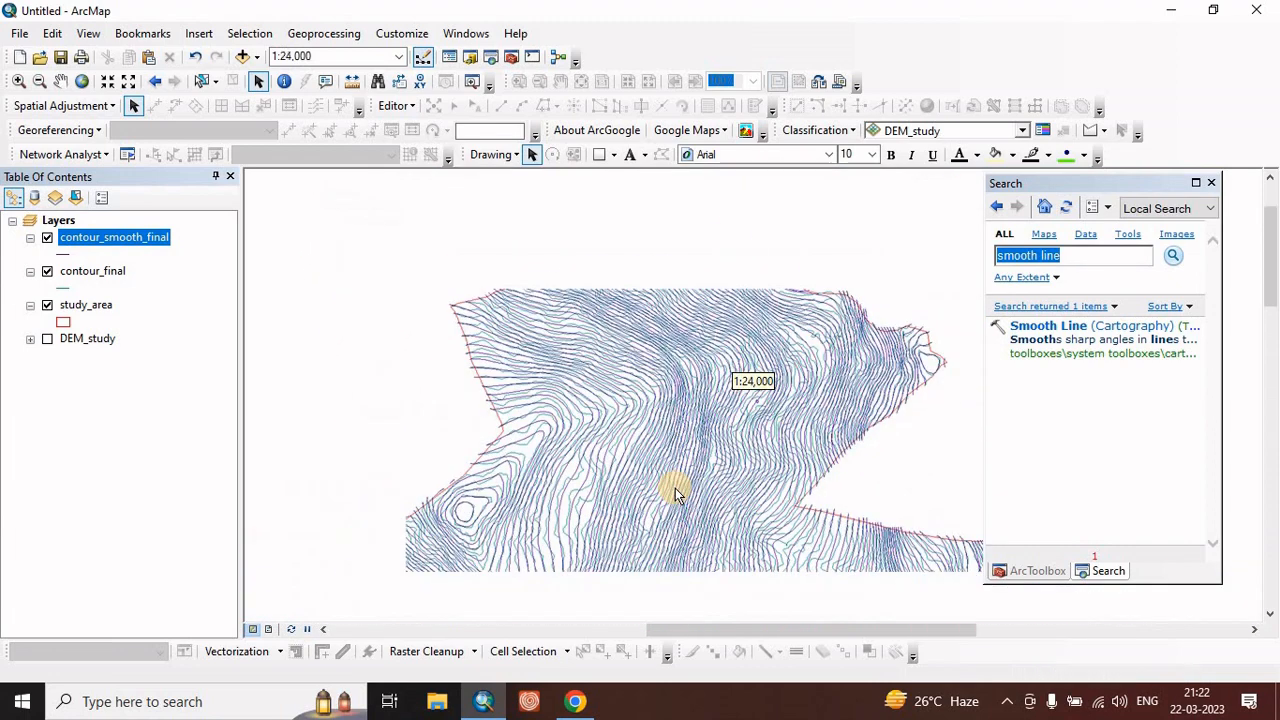
pyautogui.moveTo(680, 526); pyautogui.dragTo(663, 409)
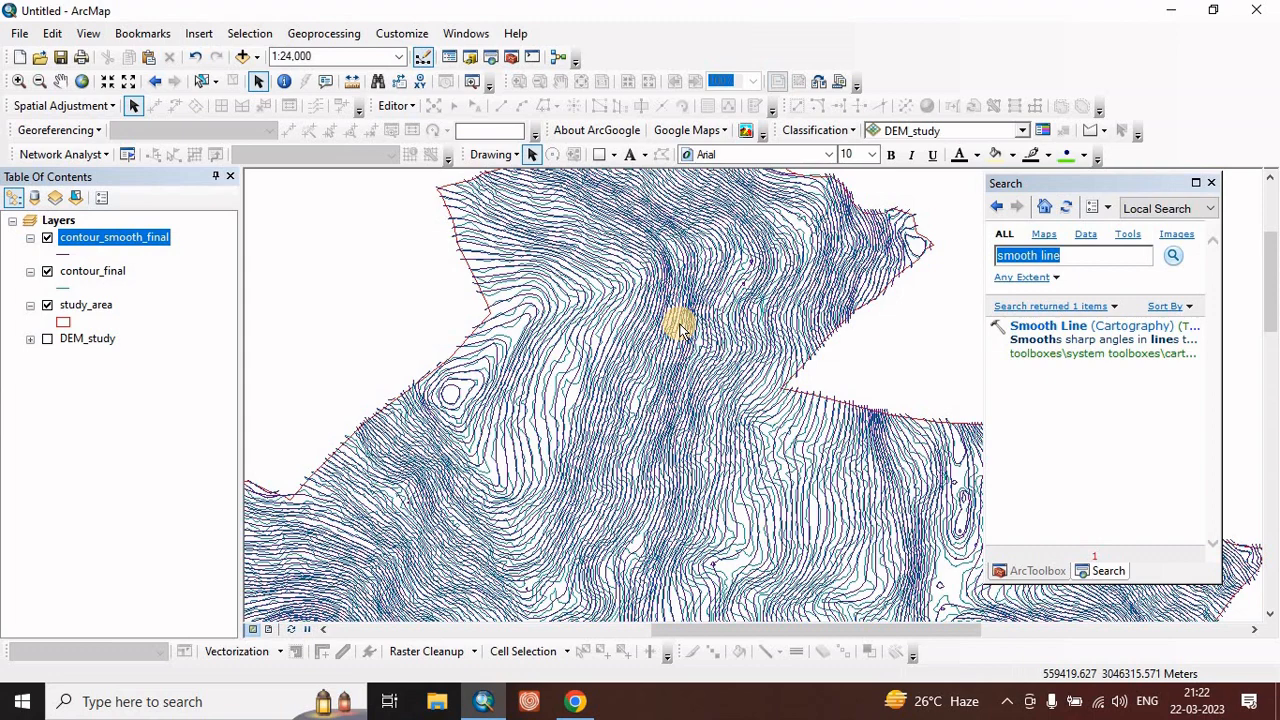
pyautogui.click(47, 271)
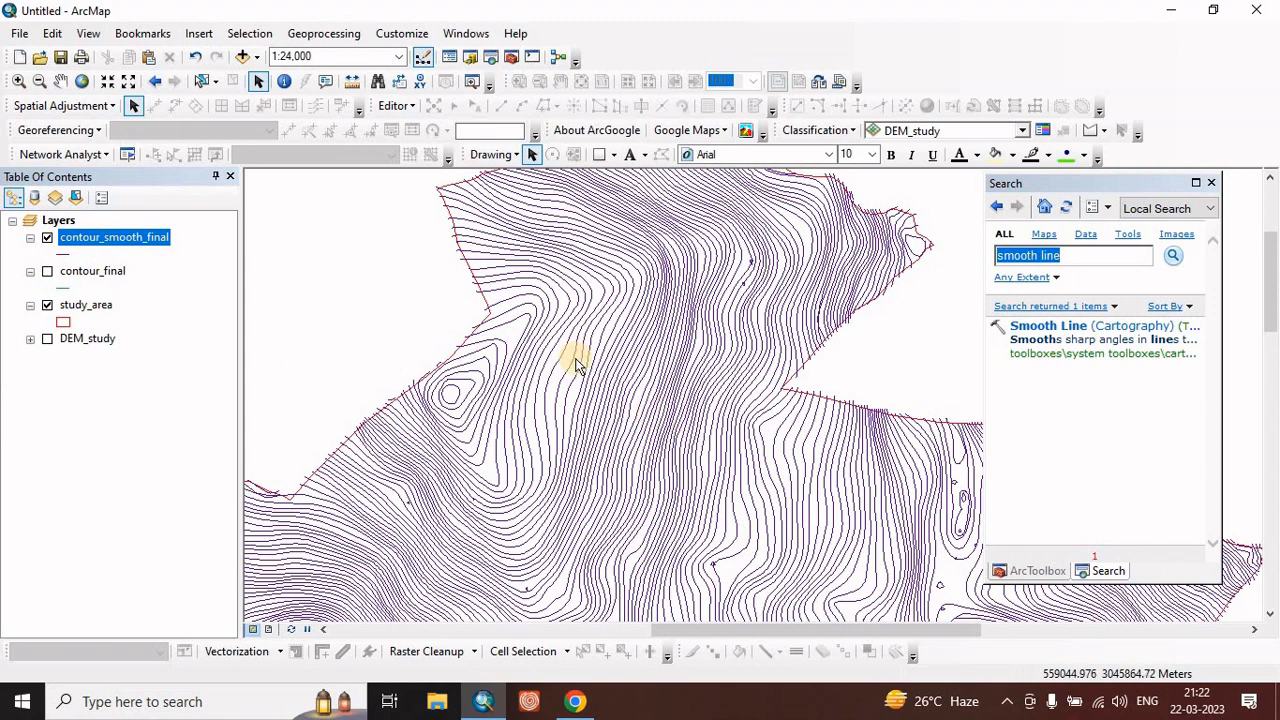
pyautogui.scroll(-2, 750, 420)
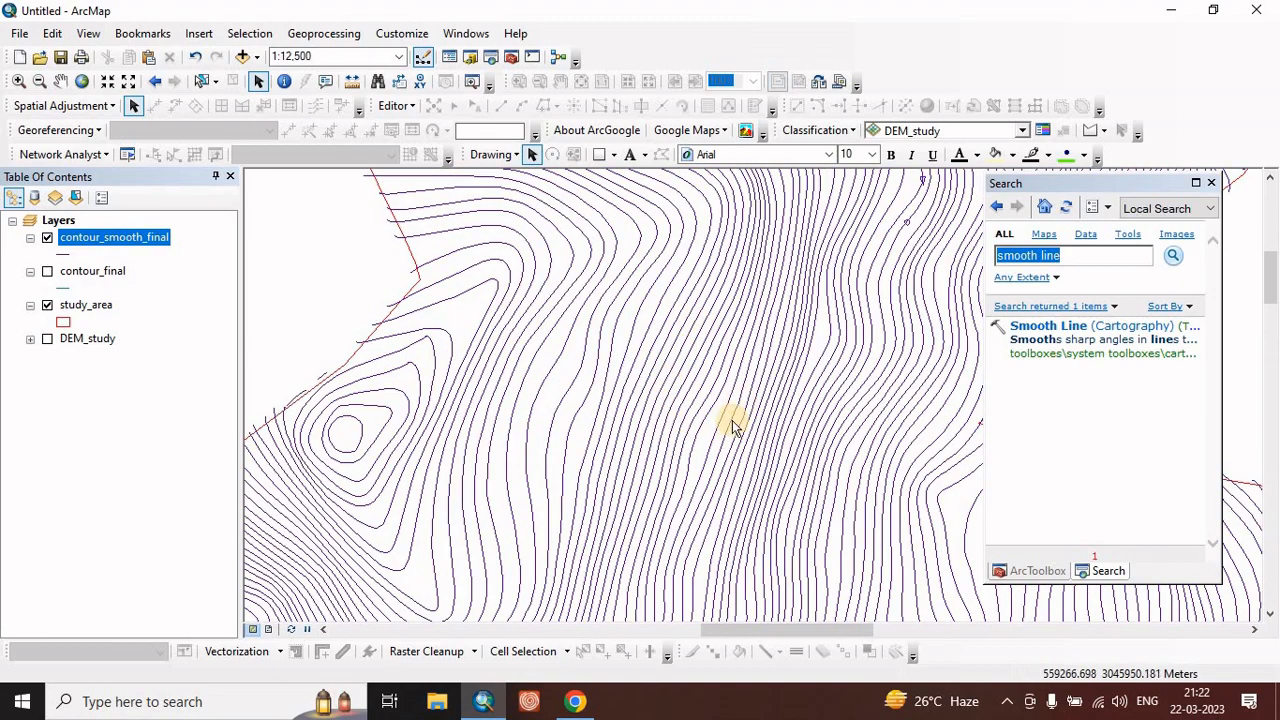
pyautogui.scroll(2, 733, 427)
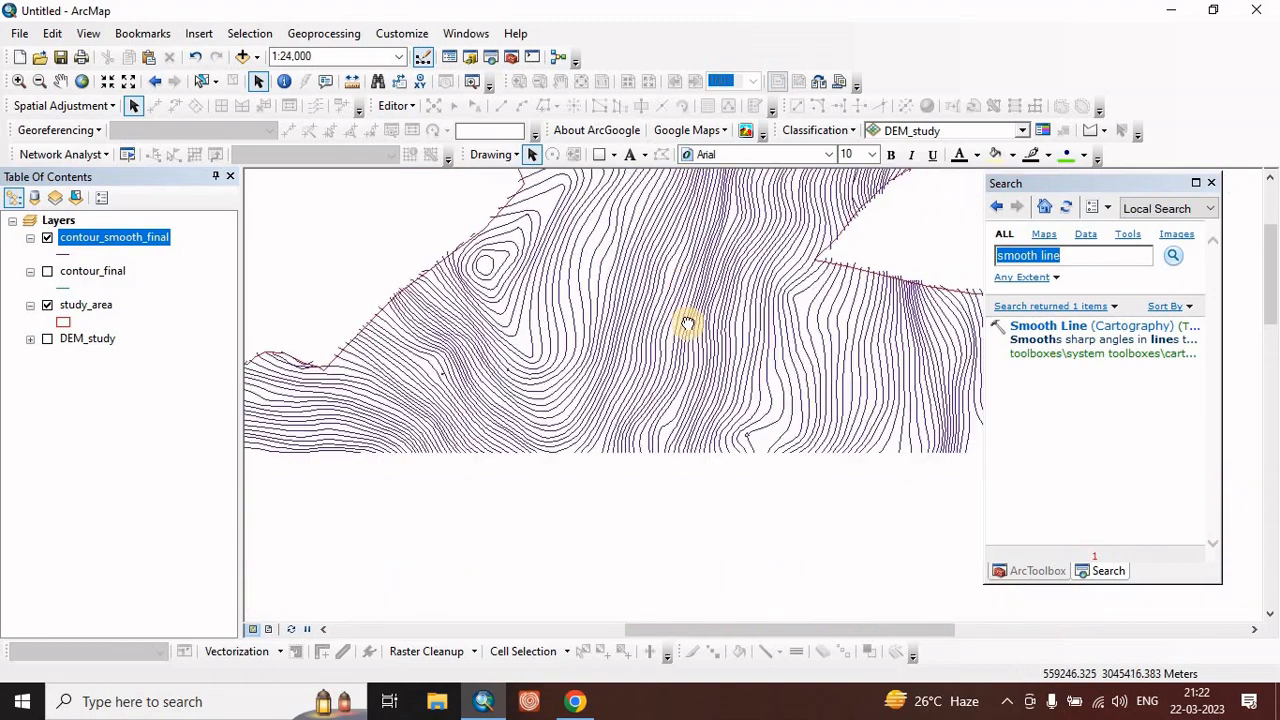
pyautogui.rightClick(78, 243)
pyautogui.click(131, 627)
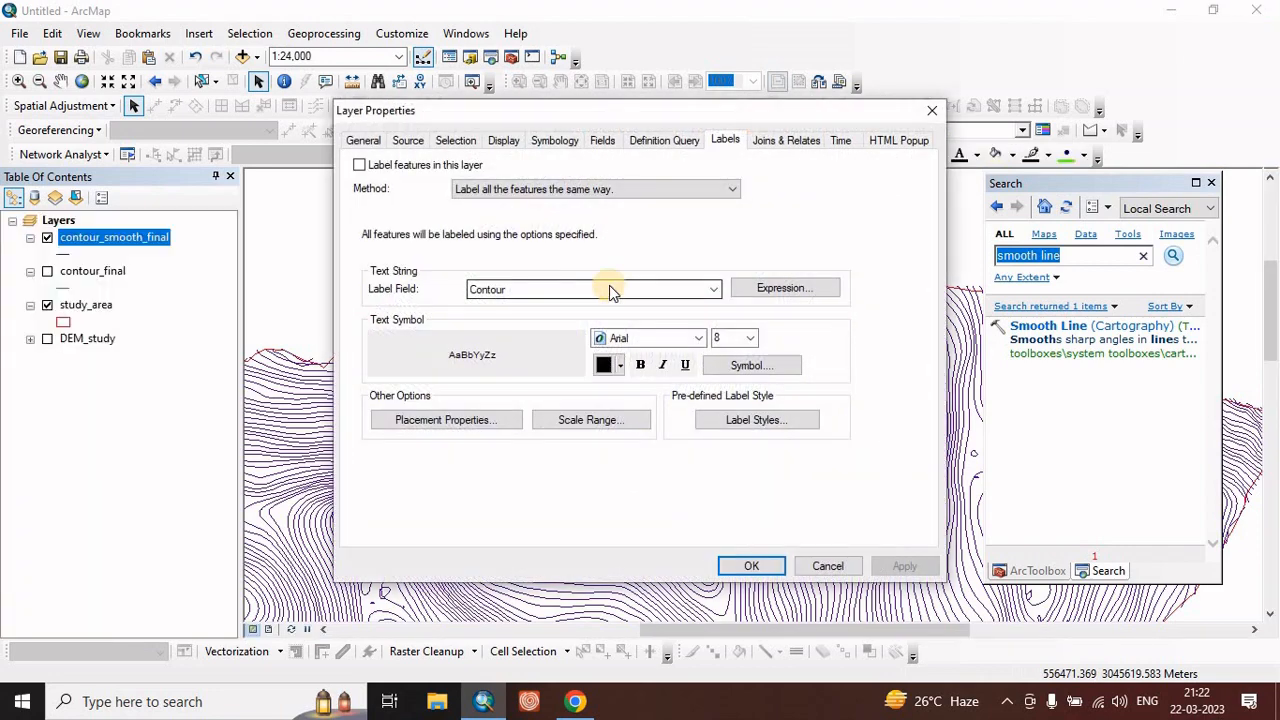
pyautogui.click(558, 142)
pyautogui.click(388, 206)
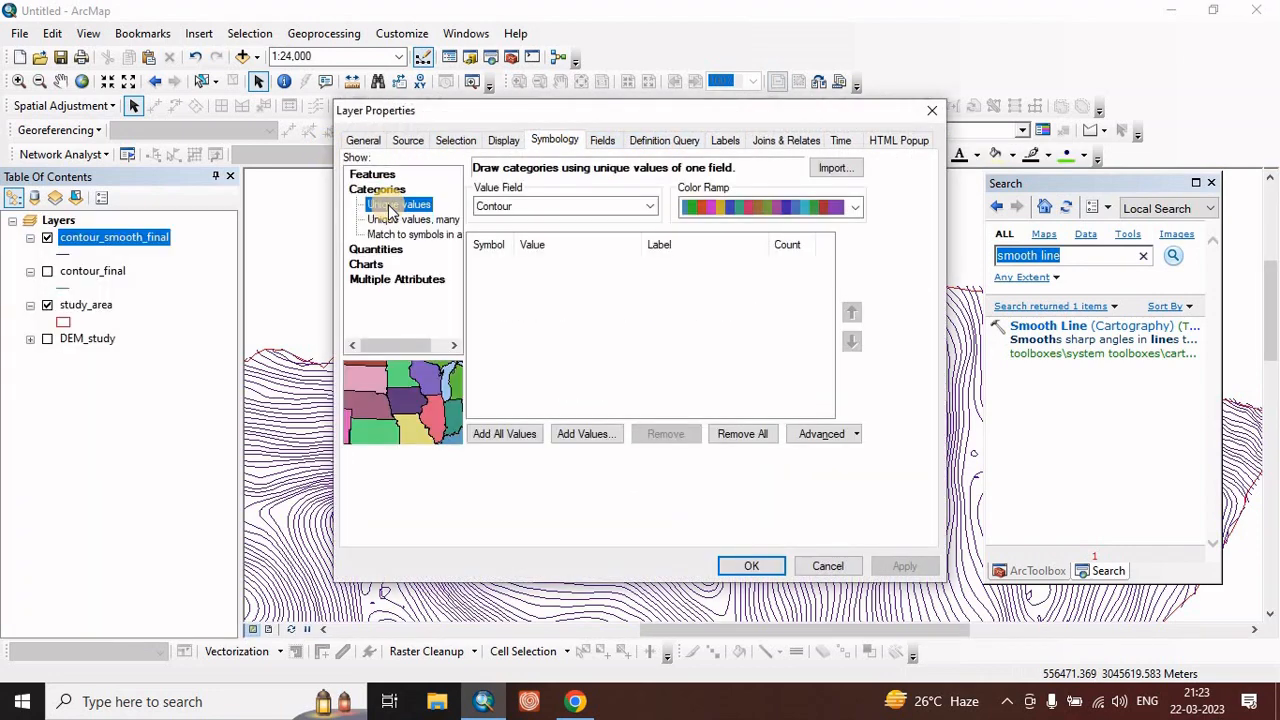
pyautogui.click(547, 215)
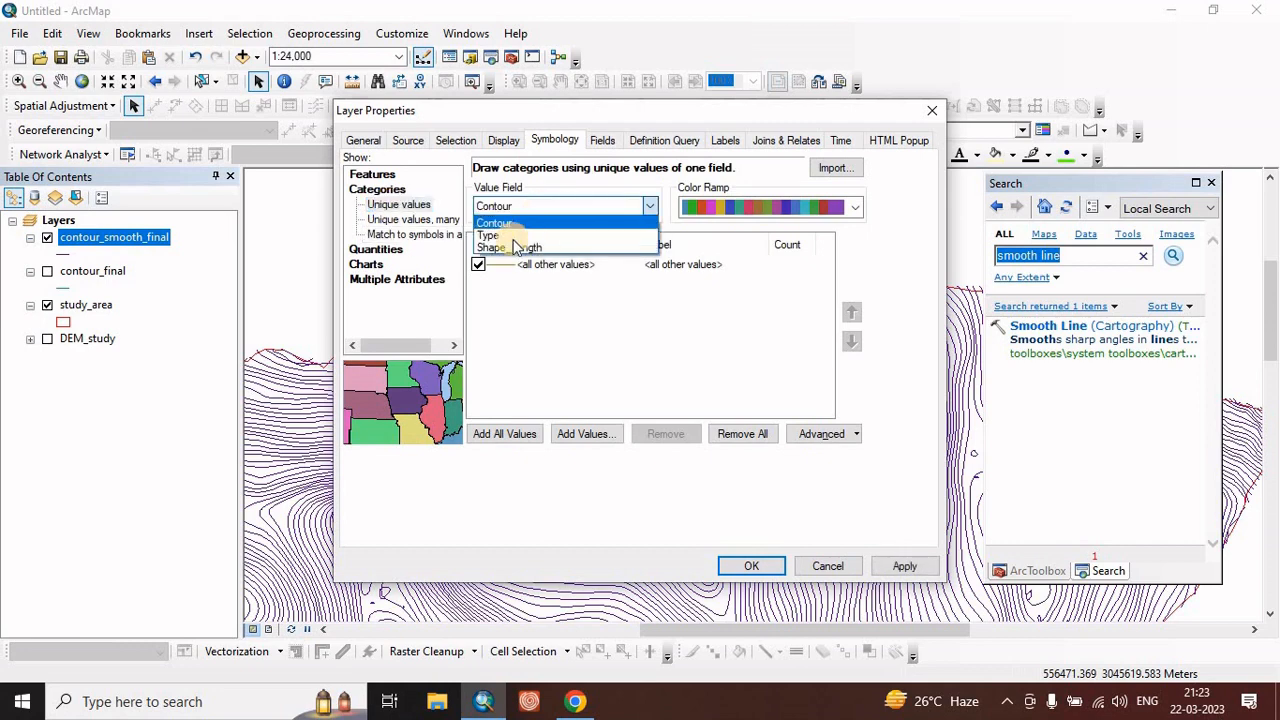
pyautogui.click(500, 238)
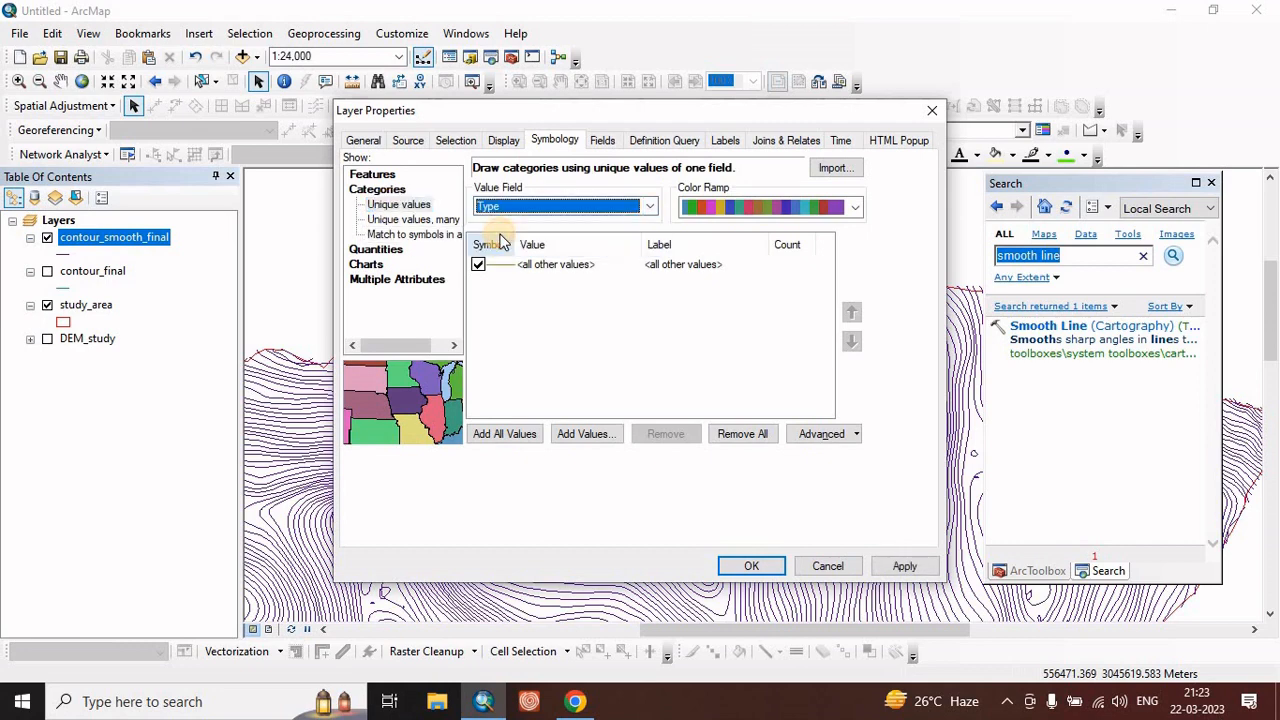
pyautogui.click(76, 240)
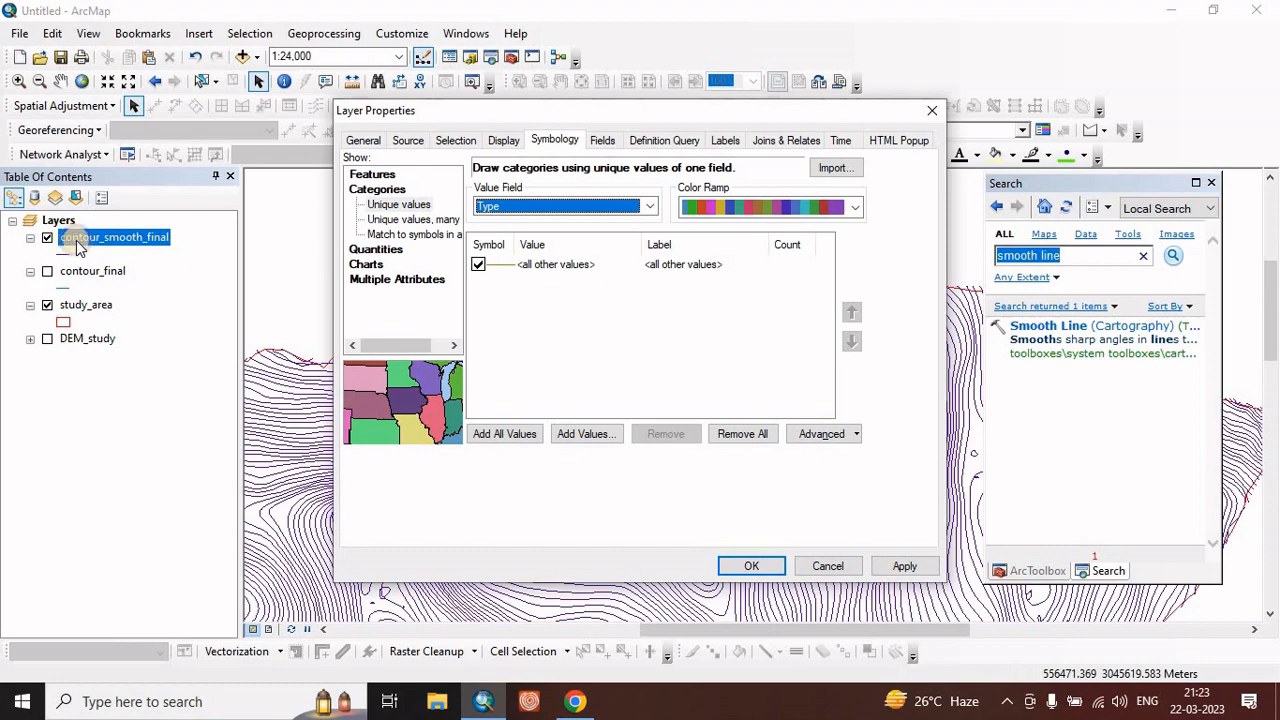
pyautogui.click(829, 570)
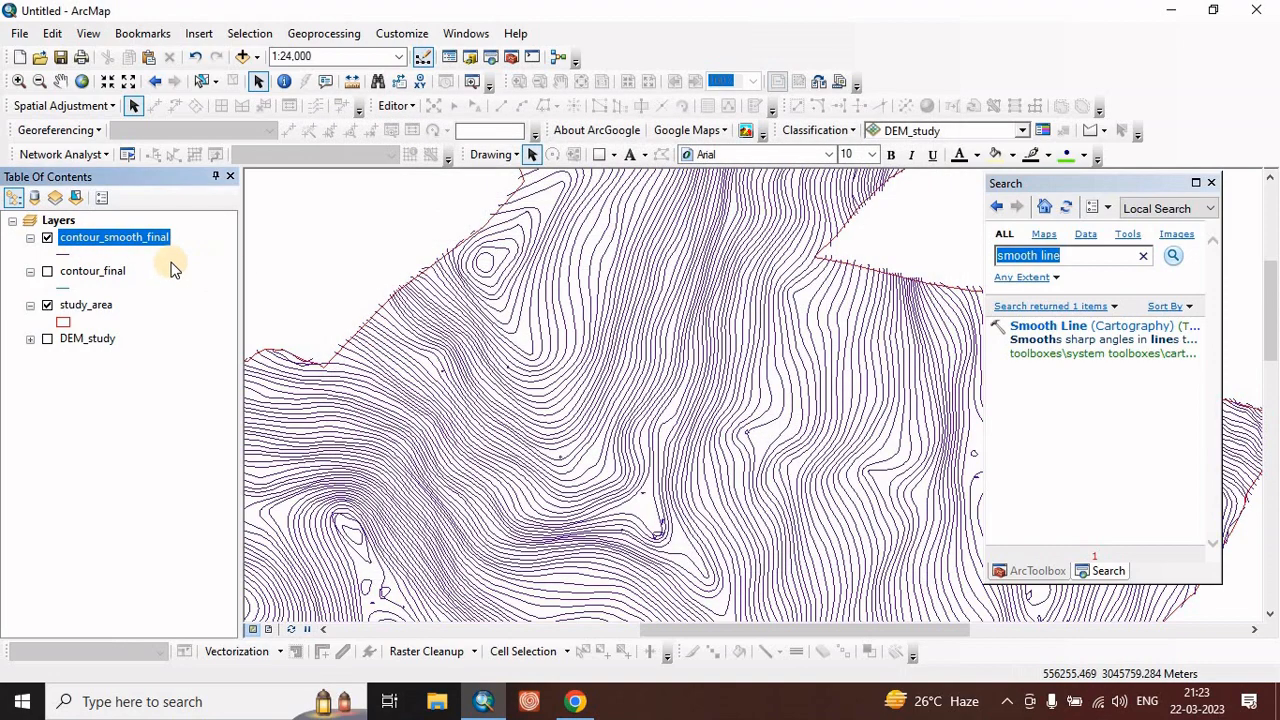
# - Open the contour_smooth_final attribute table and sort its records by the Type field in ascending order
pyautogui.rightClick(137, 238)
pyautogui.click(189, 291)
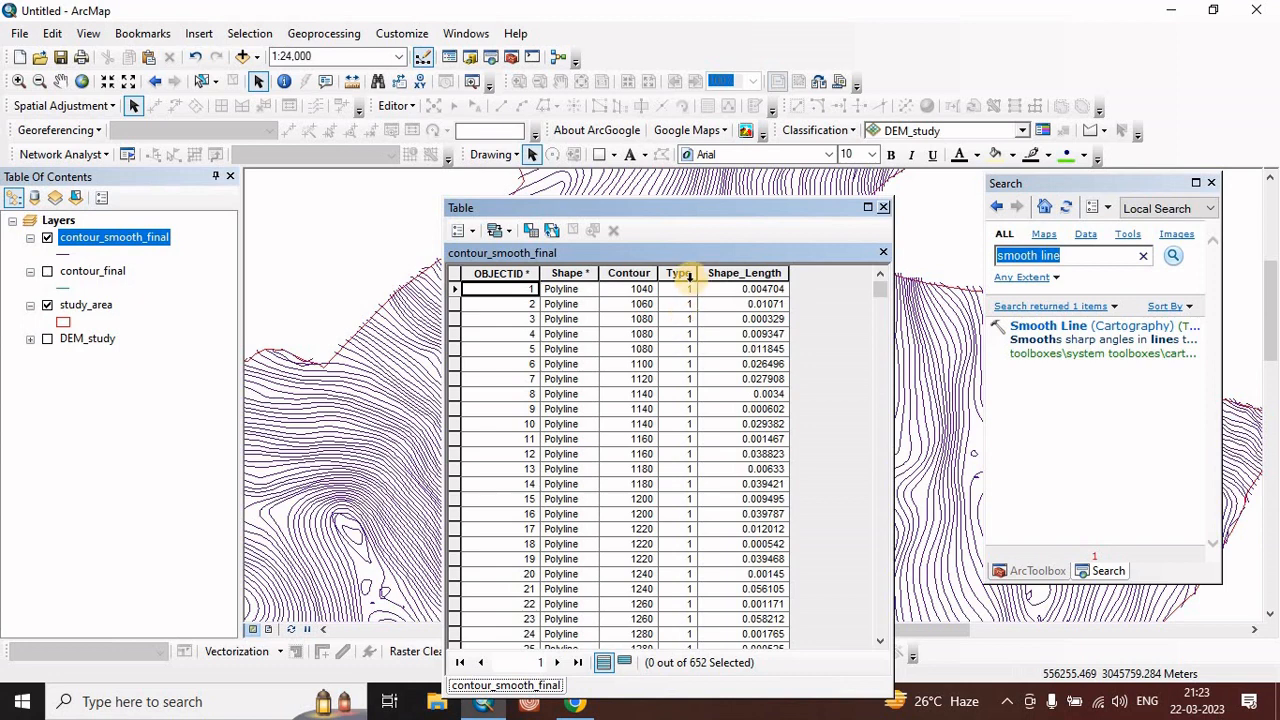
pyautogui.click(680, 274)
pyautogui.rightClick(683, 279)
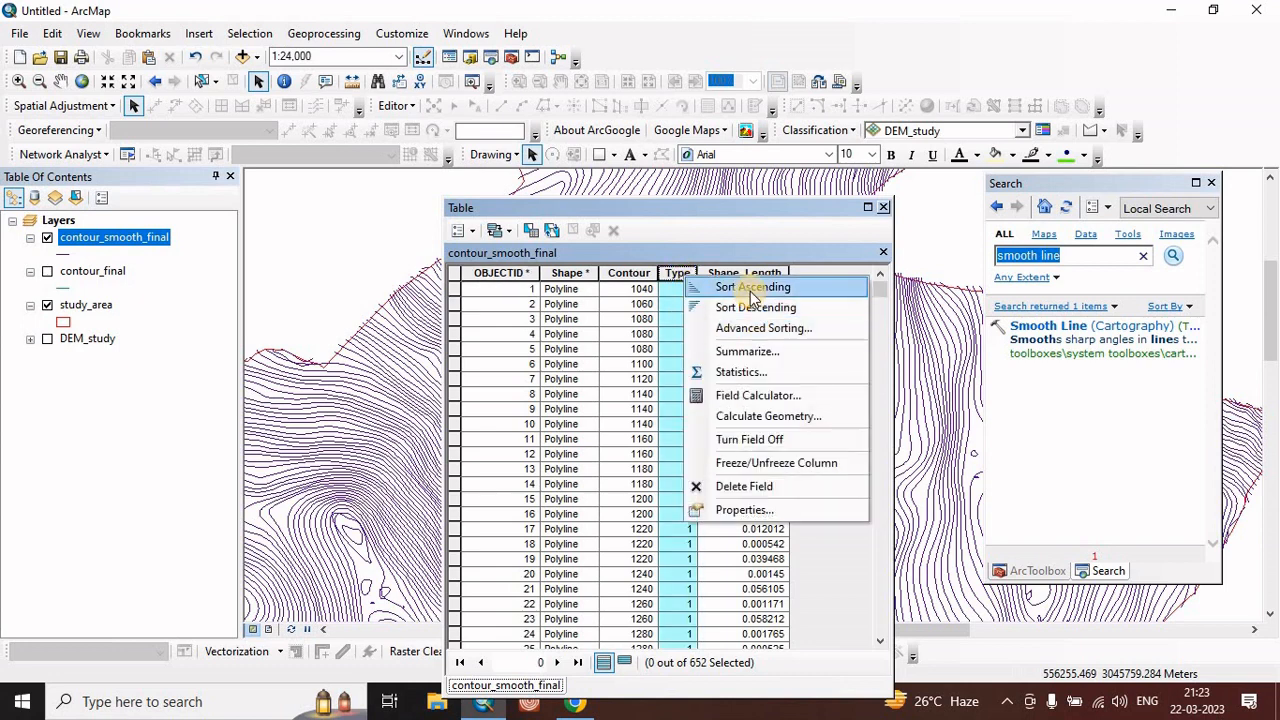
pyautogui.click(751, 289)
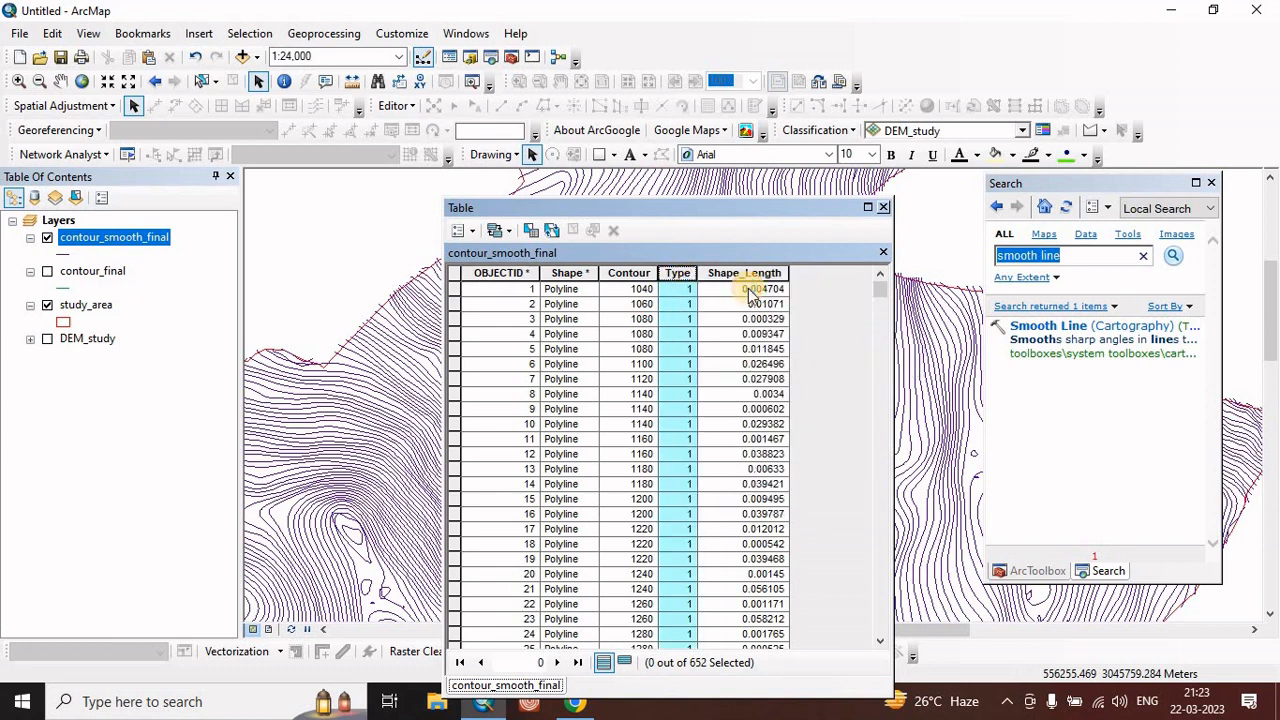
# - Examine which Contour elevations belong to each Type value in the sorted records, and close the attribute table
pyautogui.moveTo(876, 302); pyautogui.dragTo(862, 664)
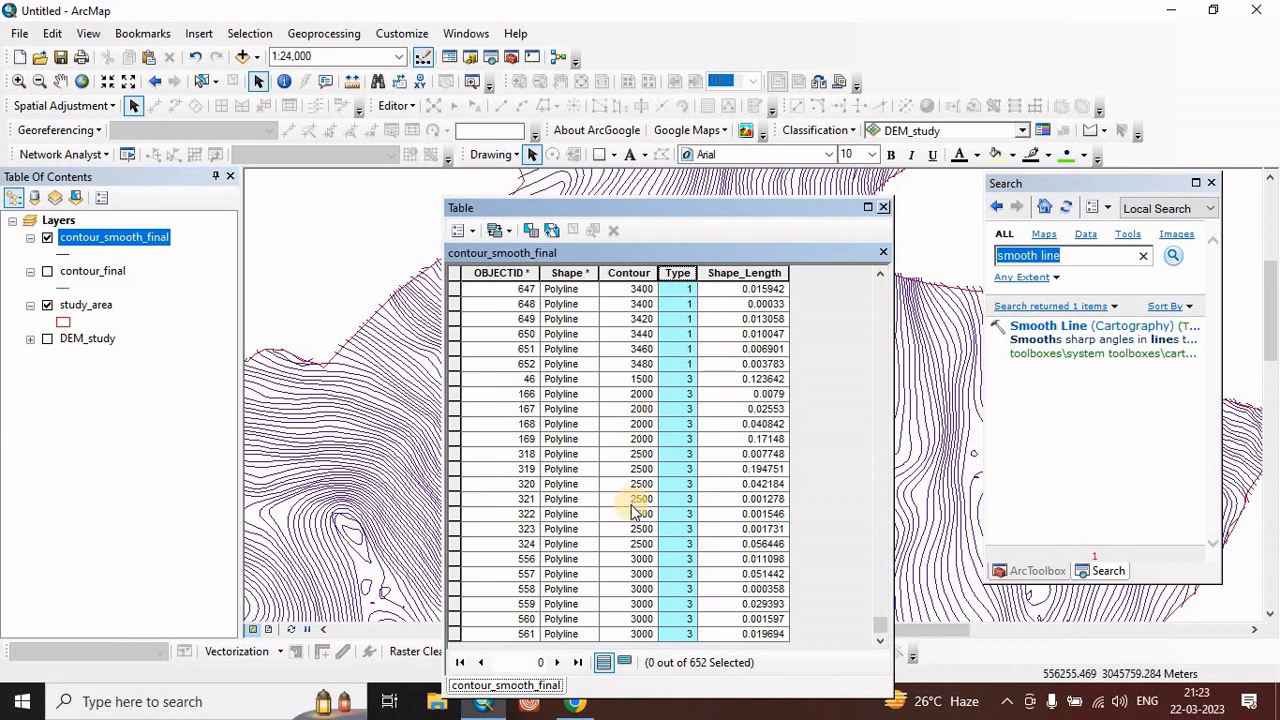
pyautogui.click(689, 379)
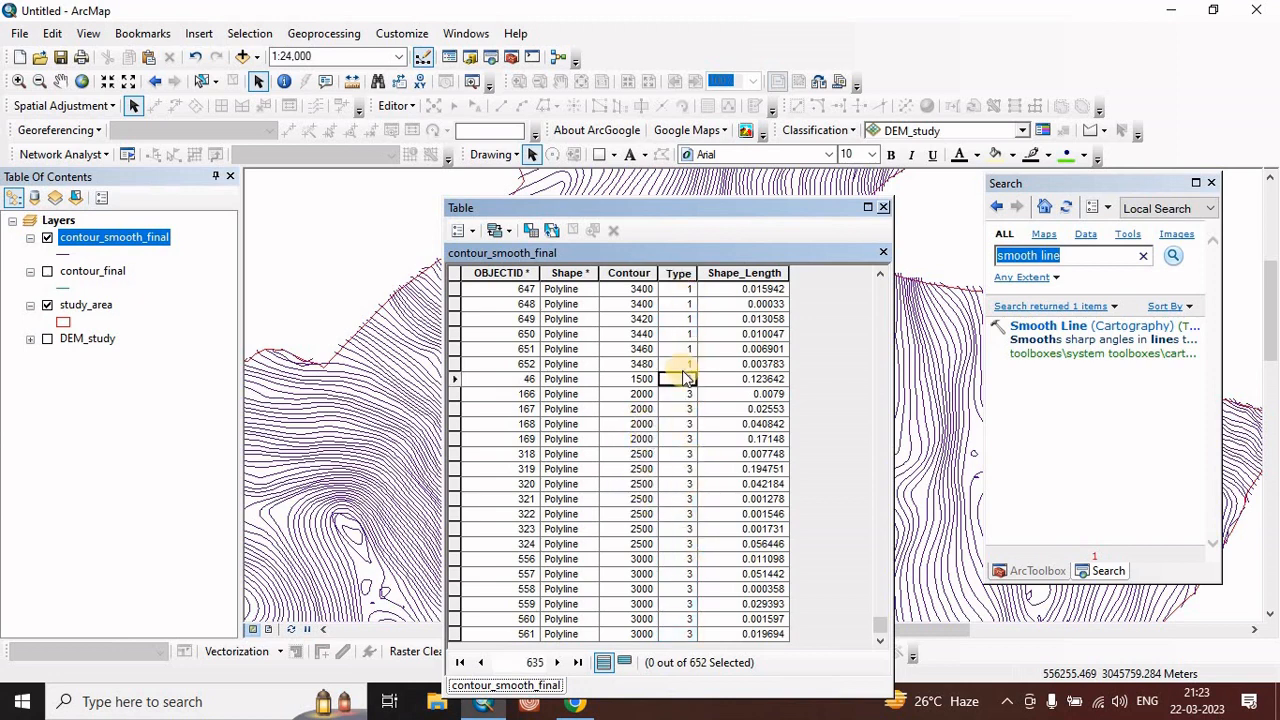
pyautogui.scroll(2, 684, 342)
pyautogui.scroll(20, 684, 342)
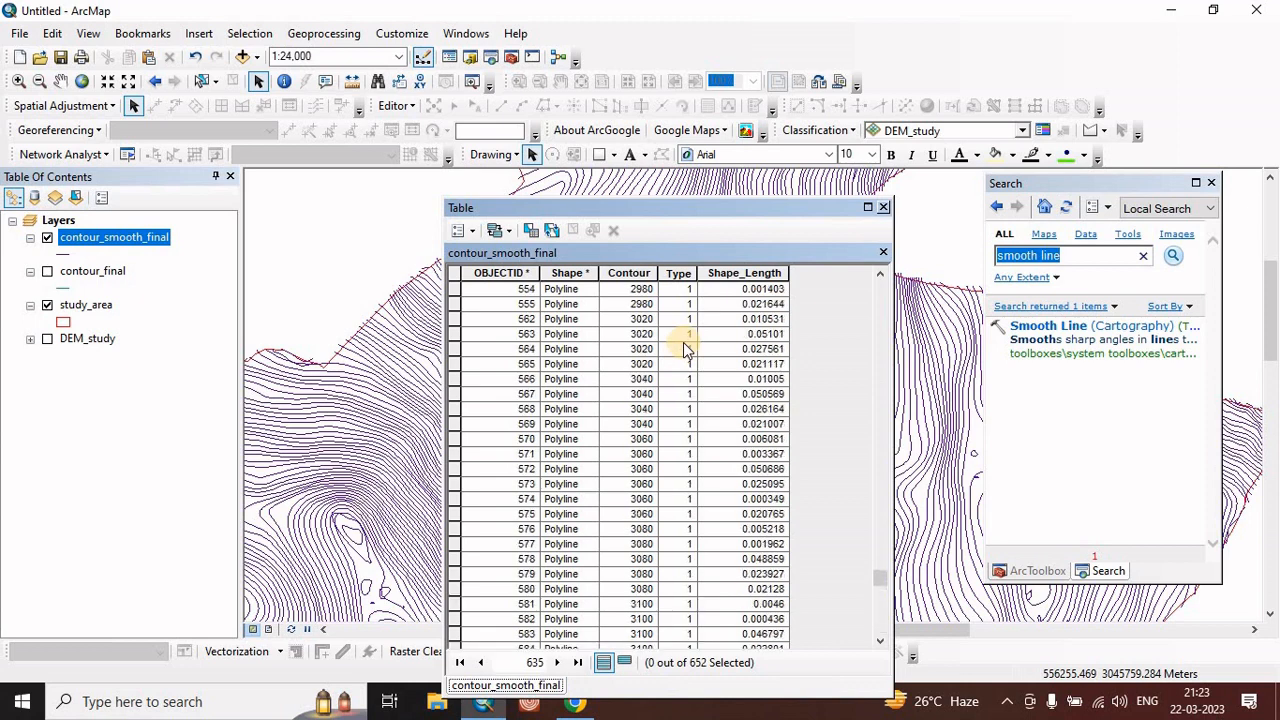
pyautogui.scroll(5, 683, 342)
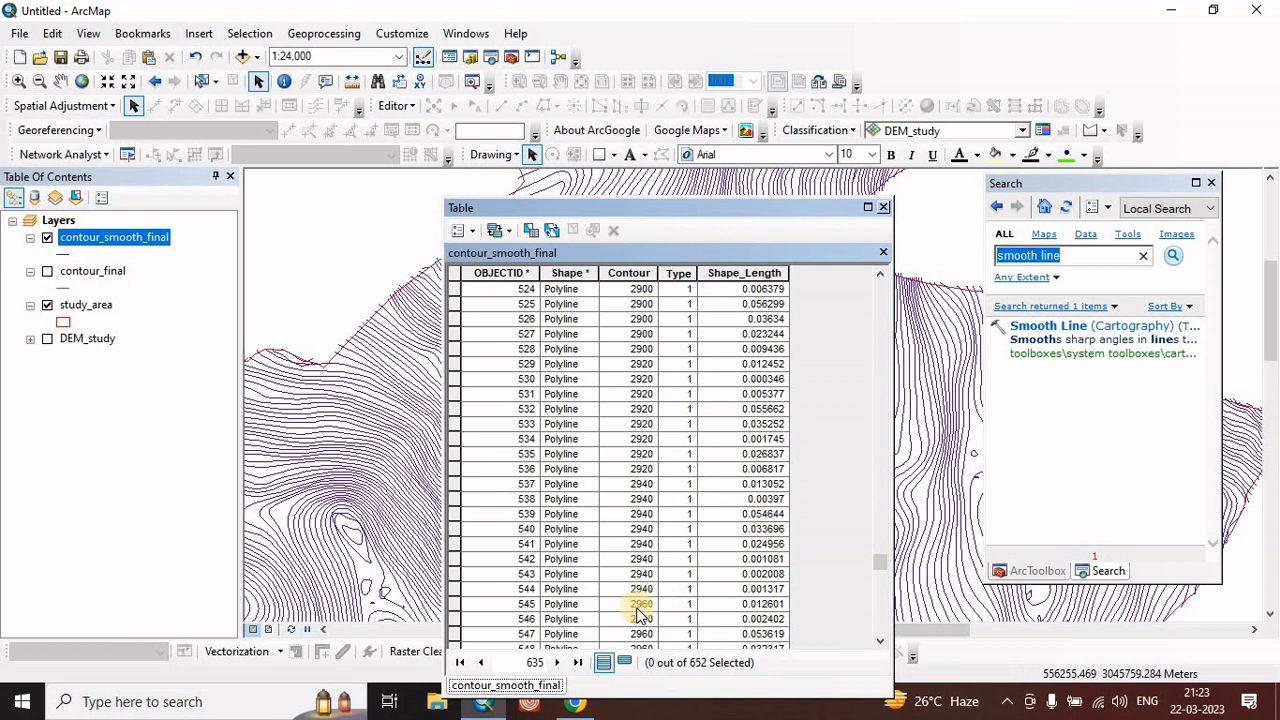
pyautogui.scroll(-4, 645, 540)
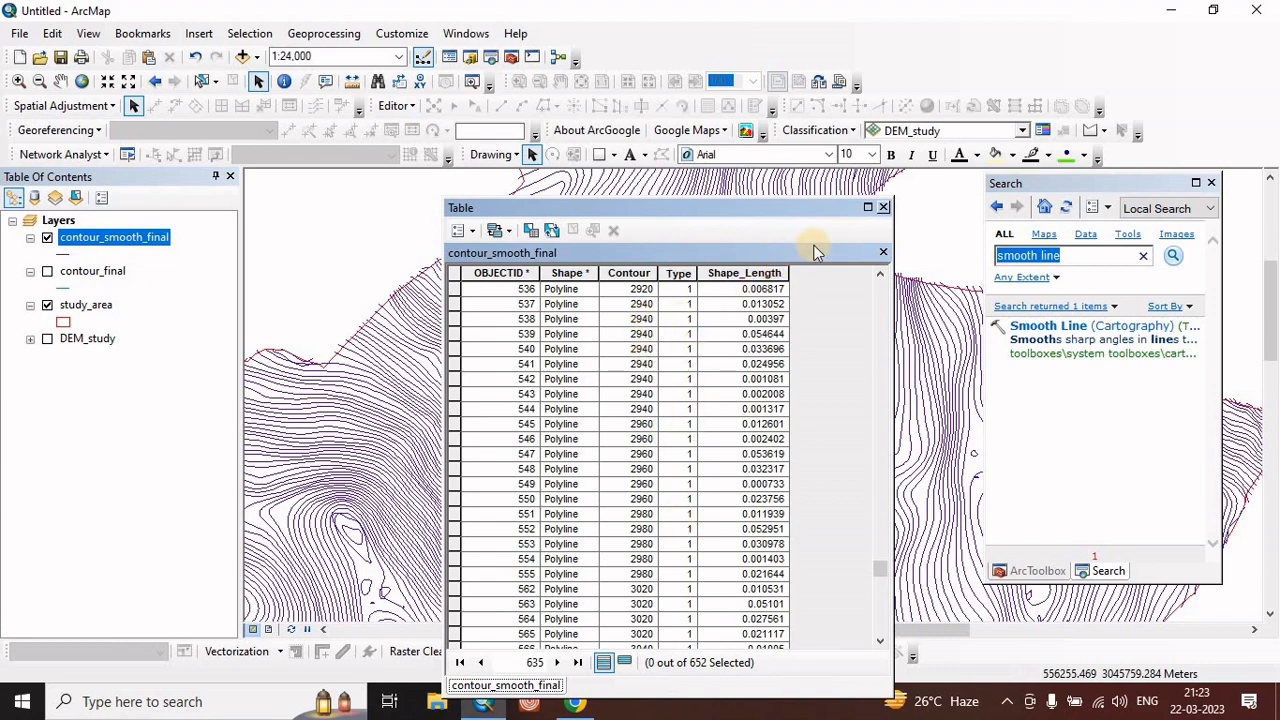
pyautogui.click(884, 208)
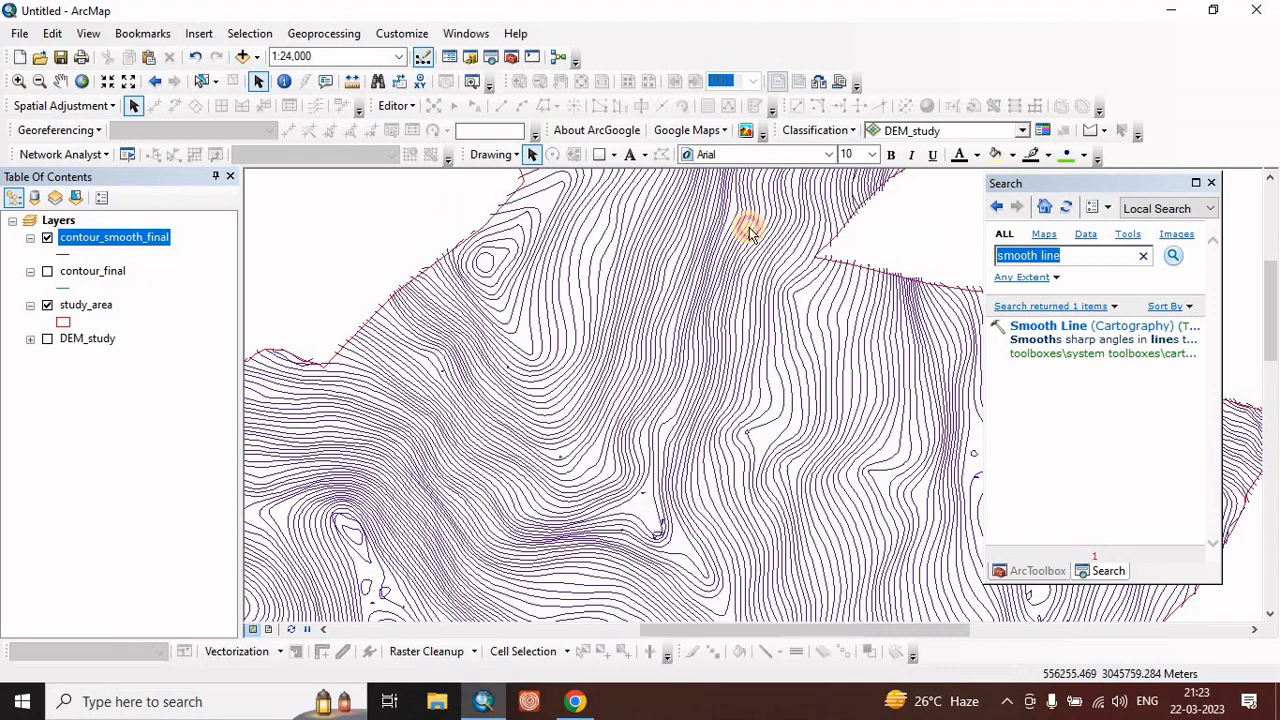
# - Symbolize contour_smooth_final by unique values of the Type field, adding all values and turning off the <all other values> class
pyautogui.rightClick(118, 244)
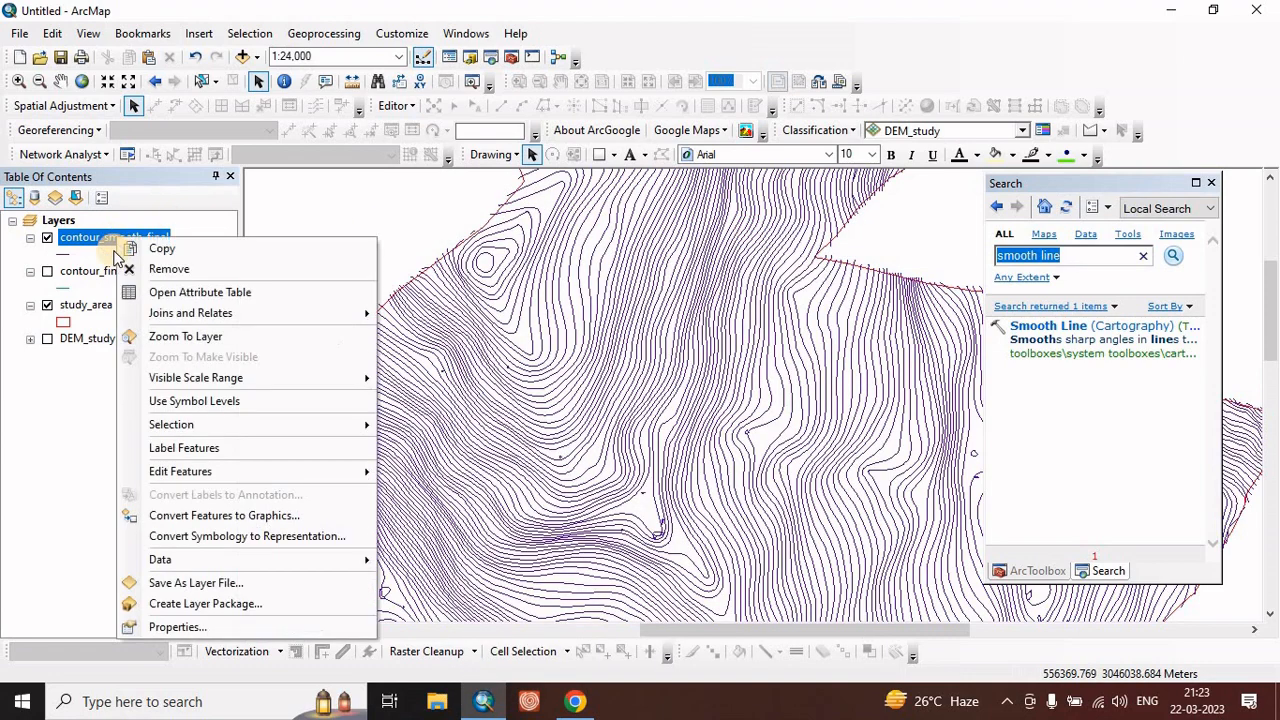
pyautogui.click(172, 625)
pyautogui.click(370, 207)
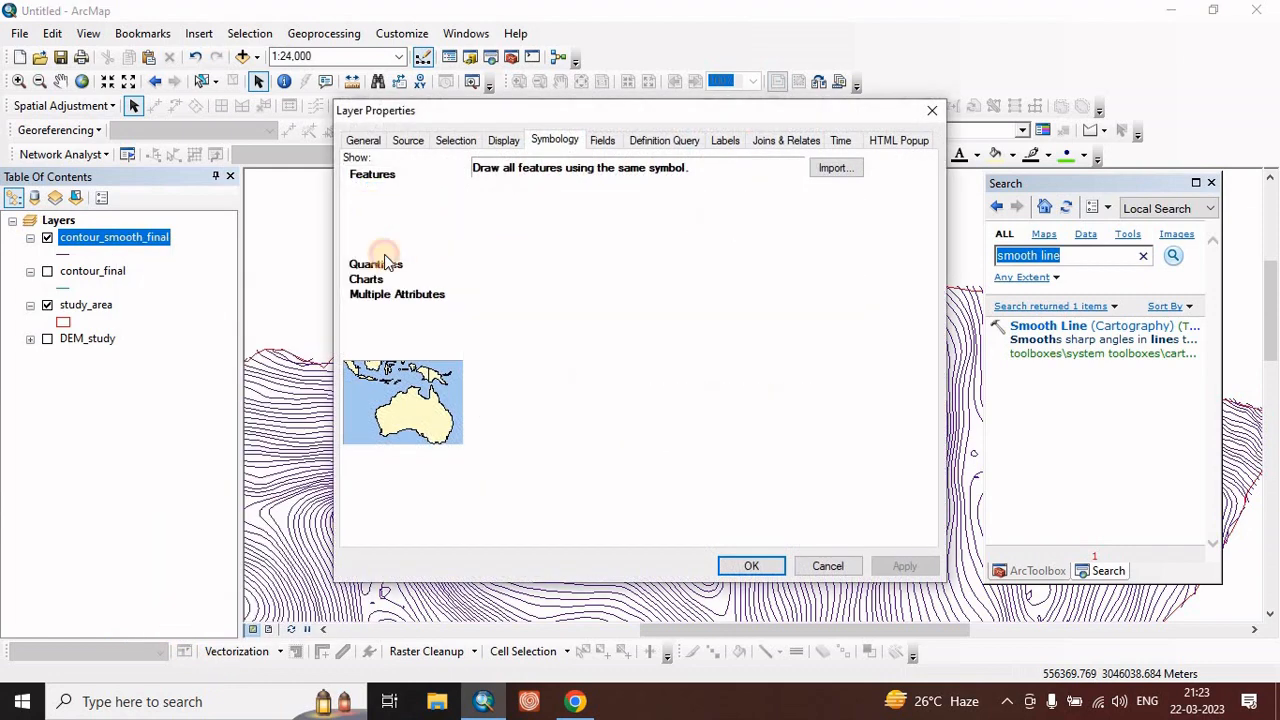
pyautogui.click(548, 207)
pyautogui.click(508, 234)
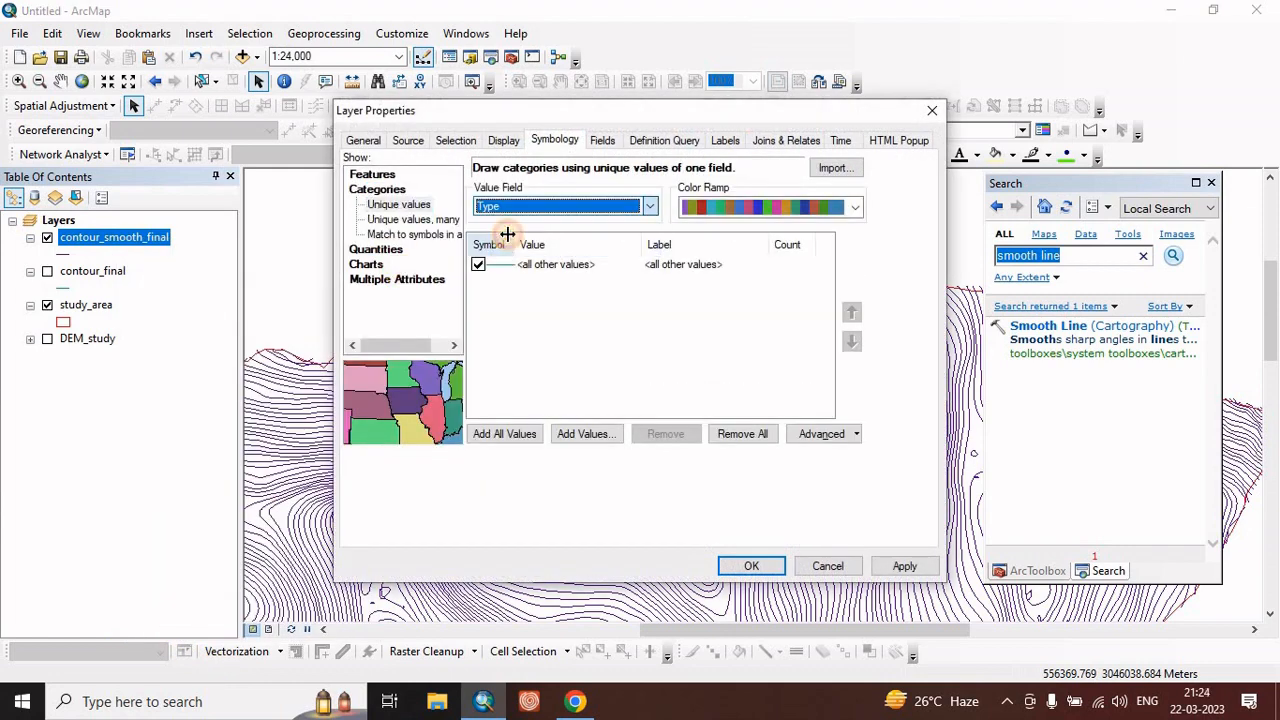
pyautogui.click(490, 434)
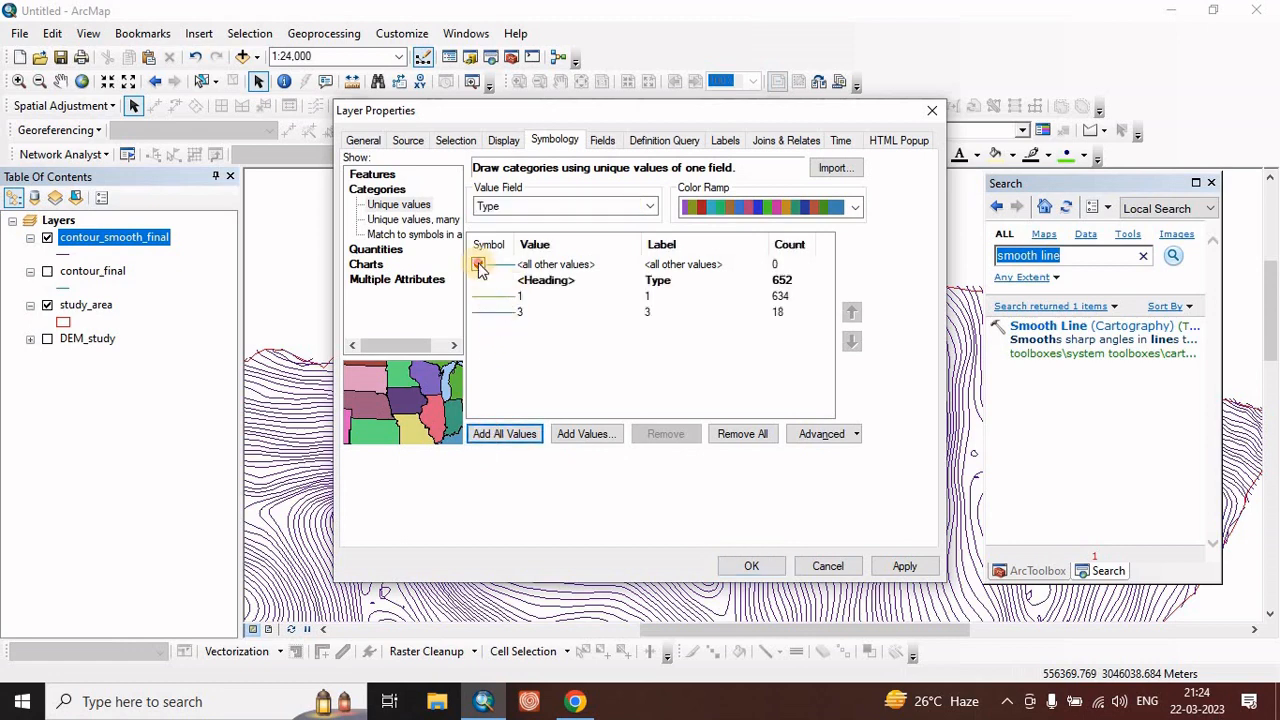
# - Give the Type 1 contours a light orange line symbol with a width of 0.1
pyautogui.doubleClick(486, 298)
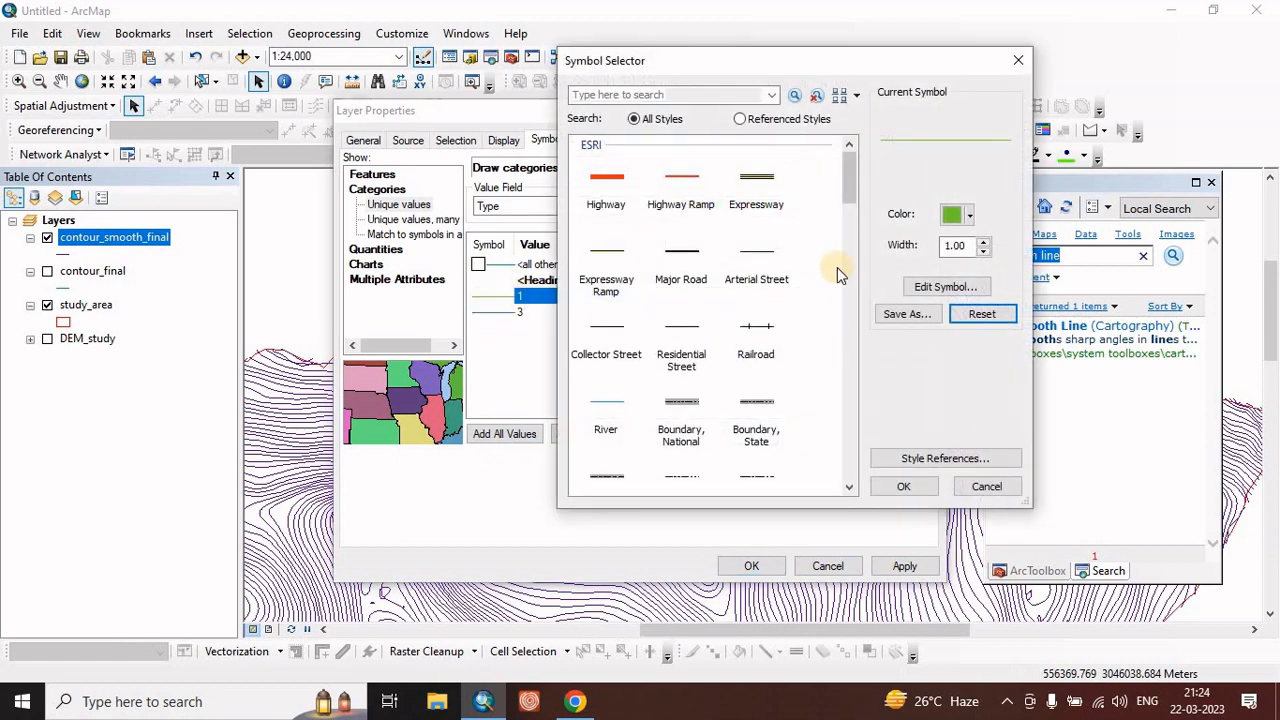
pyautogui.click(955, 214)
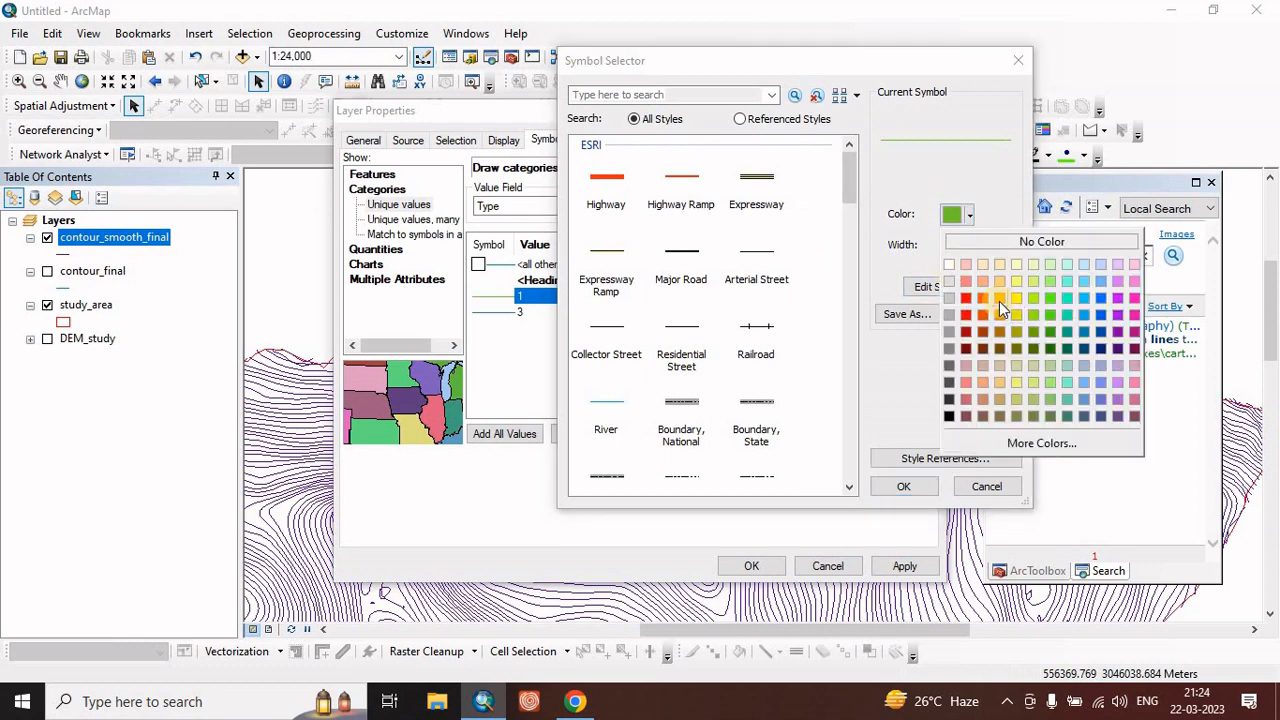
pyautogui.click(1000, 281)
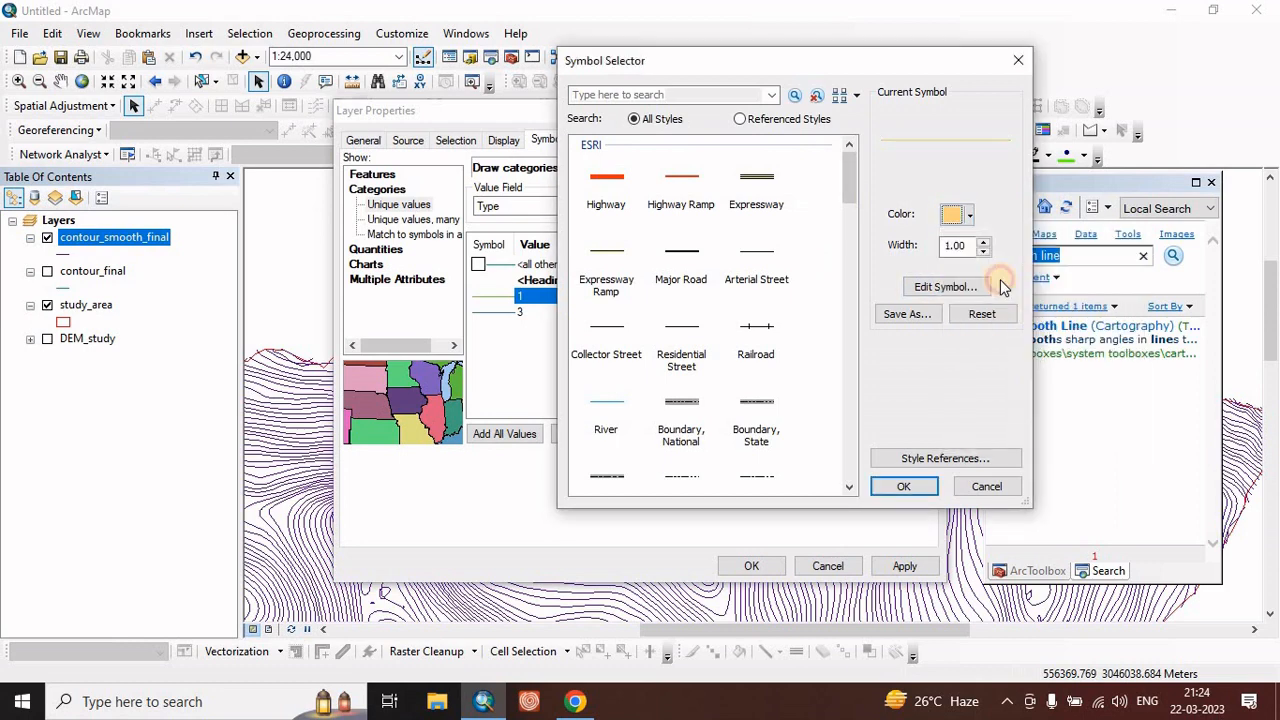
pyautogui.click(963, 244)
pyautogui.moveTo(968, 246); pyautogui.dragTo(905, 255)
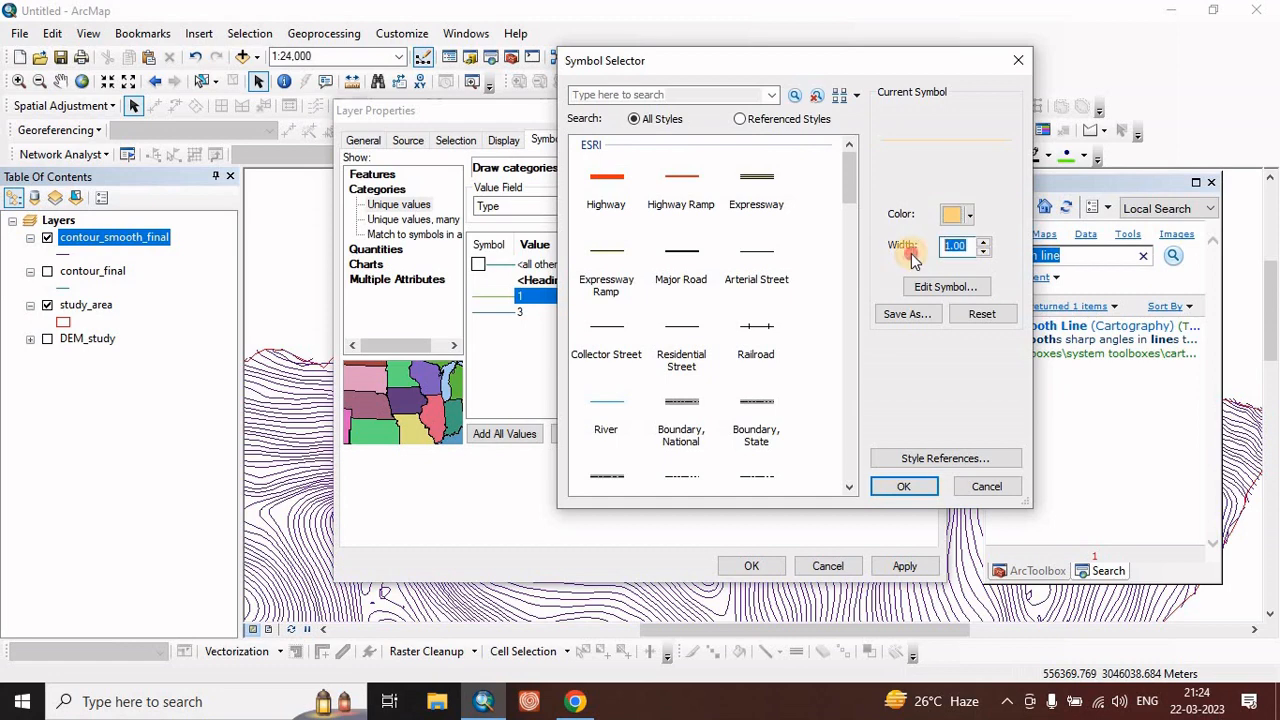
pyautogui.write('0.1')
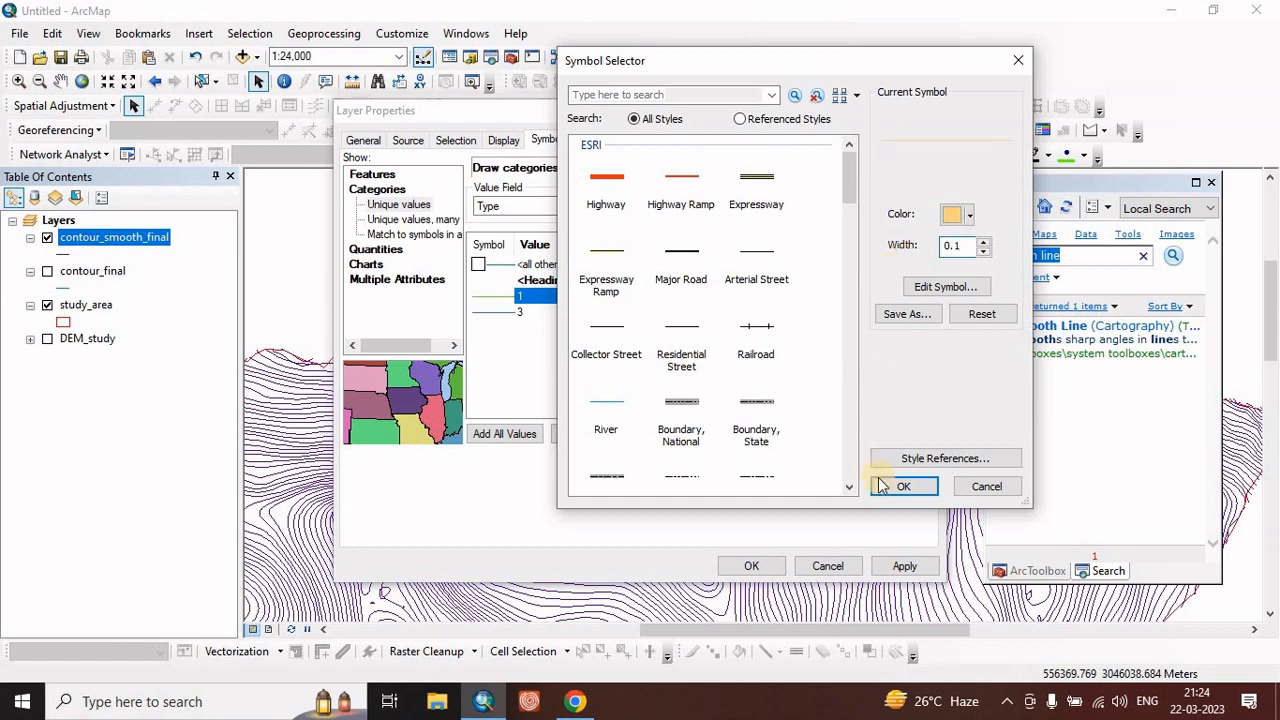
pyautogui.click(893, 486)
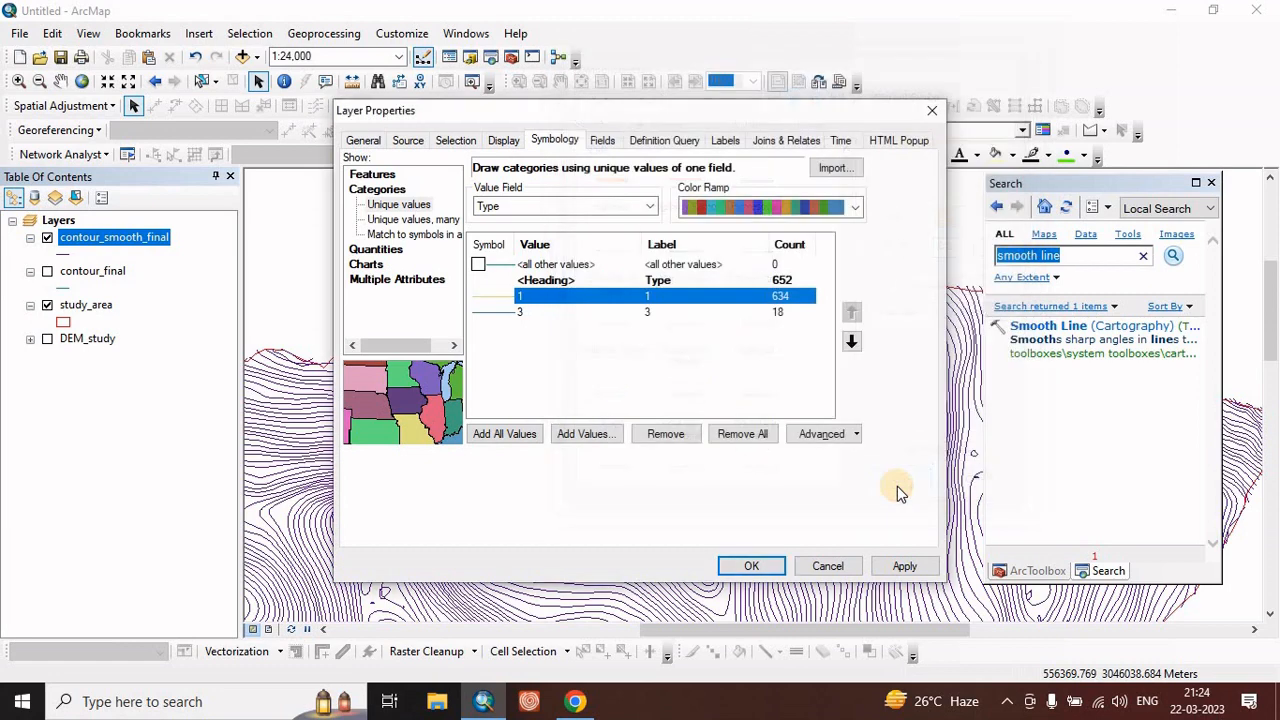
# - Give the Type 3 contours the Arterial Street line symbol in dark brown with a width of 1, and apply the symbology
pyautogui.doubleClick(500, 316)
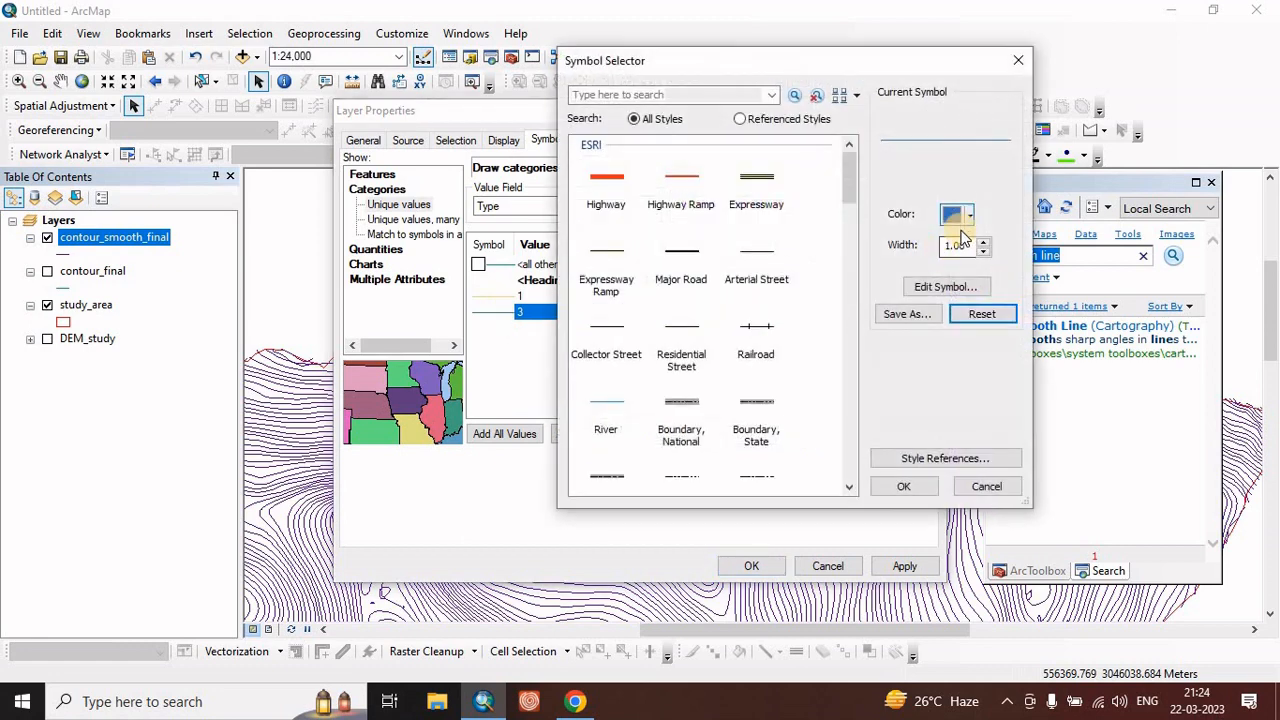
pyautogui.click(758, 262)
pyautogui.click(952, 223)
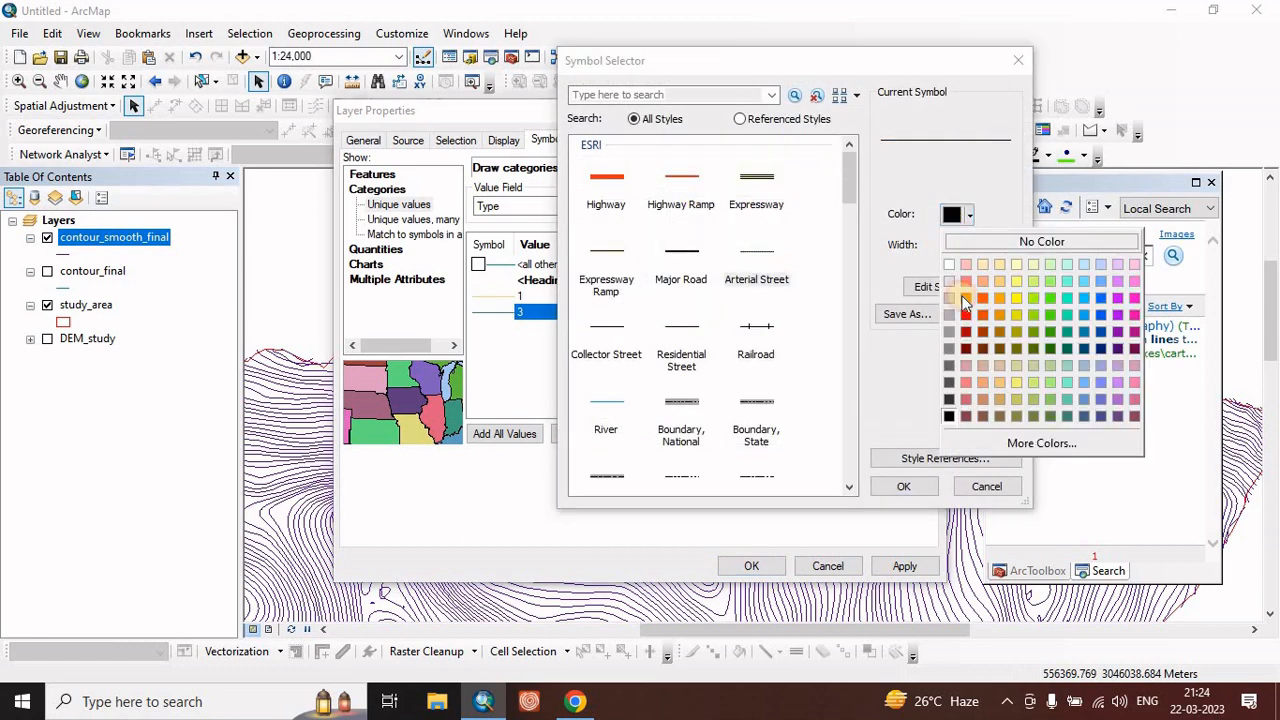
pyautogui.click(982, 347)
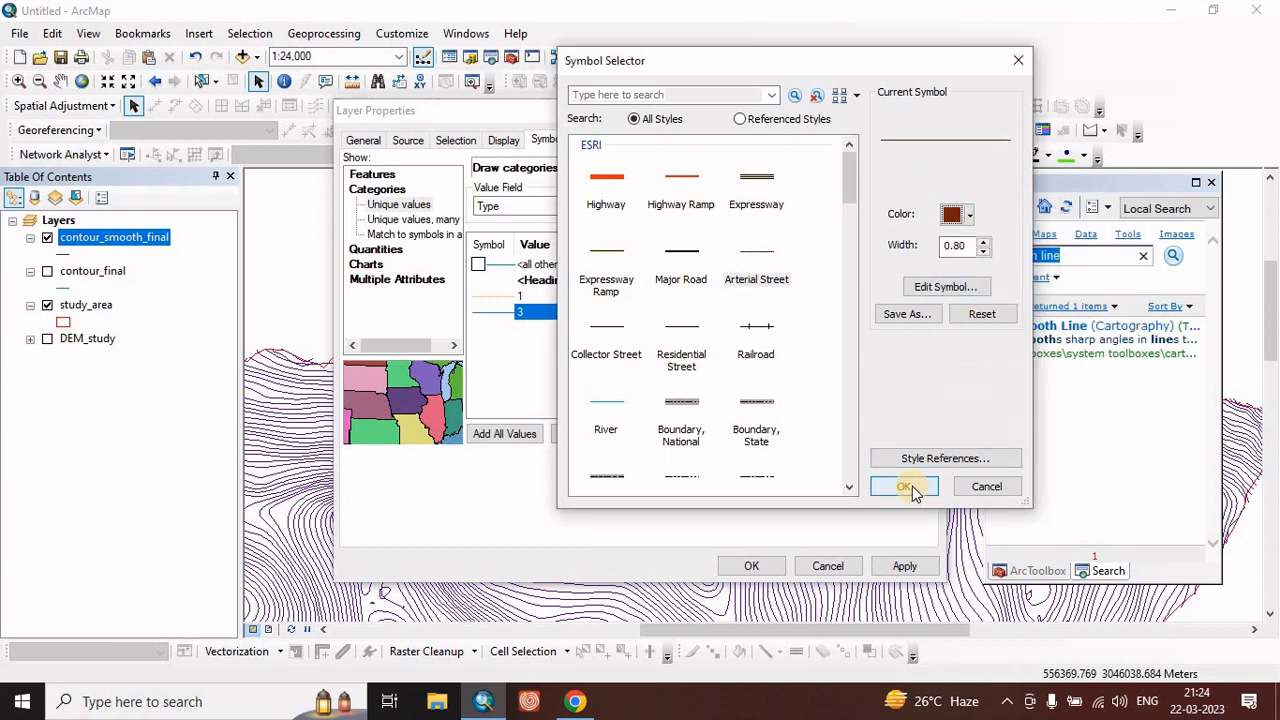
pyautogui.click(985, 246)
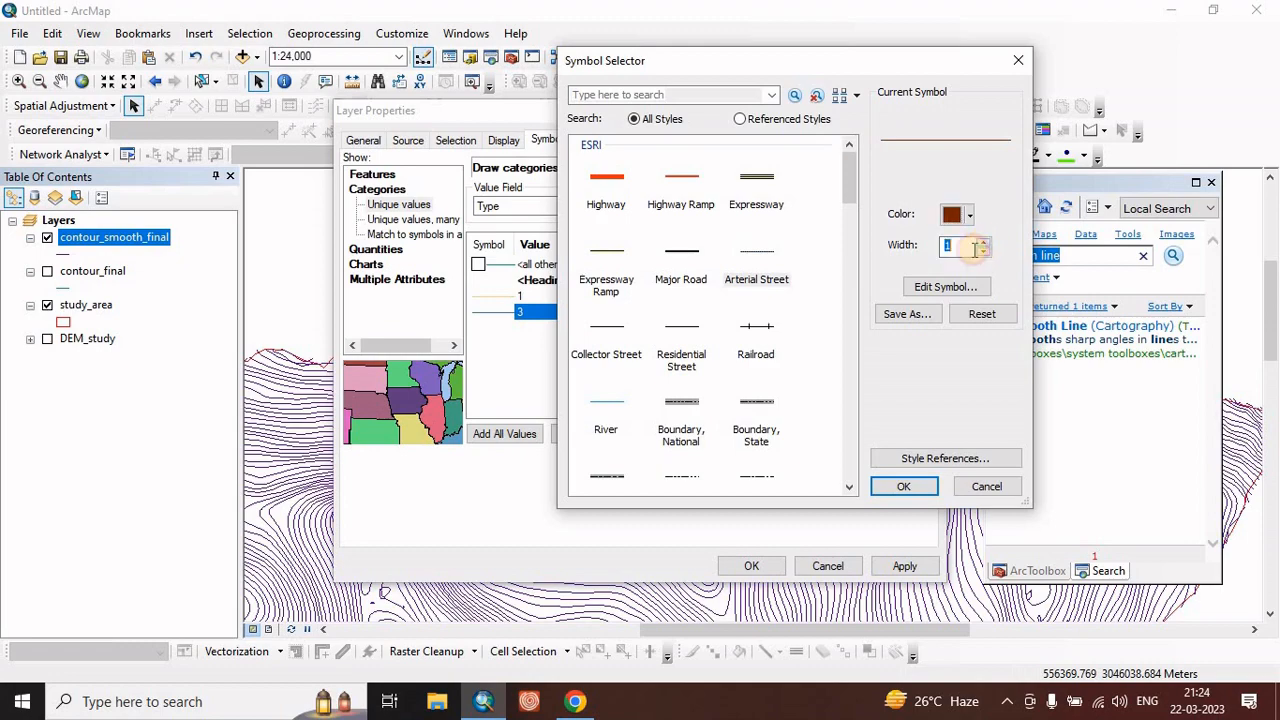
pyautogui.click(904, 487)
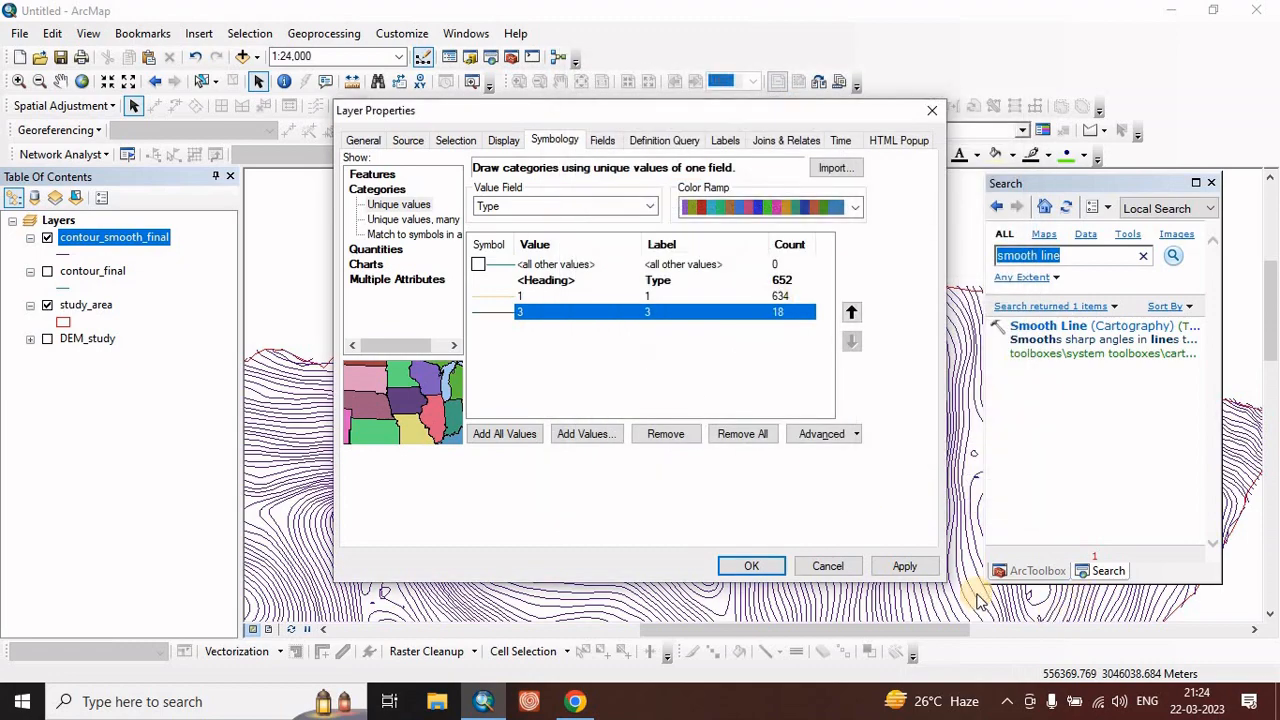
pyautogui.click(904, 566)
pyautogui.click(751, 566)
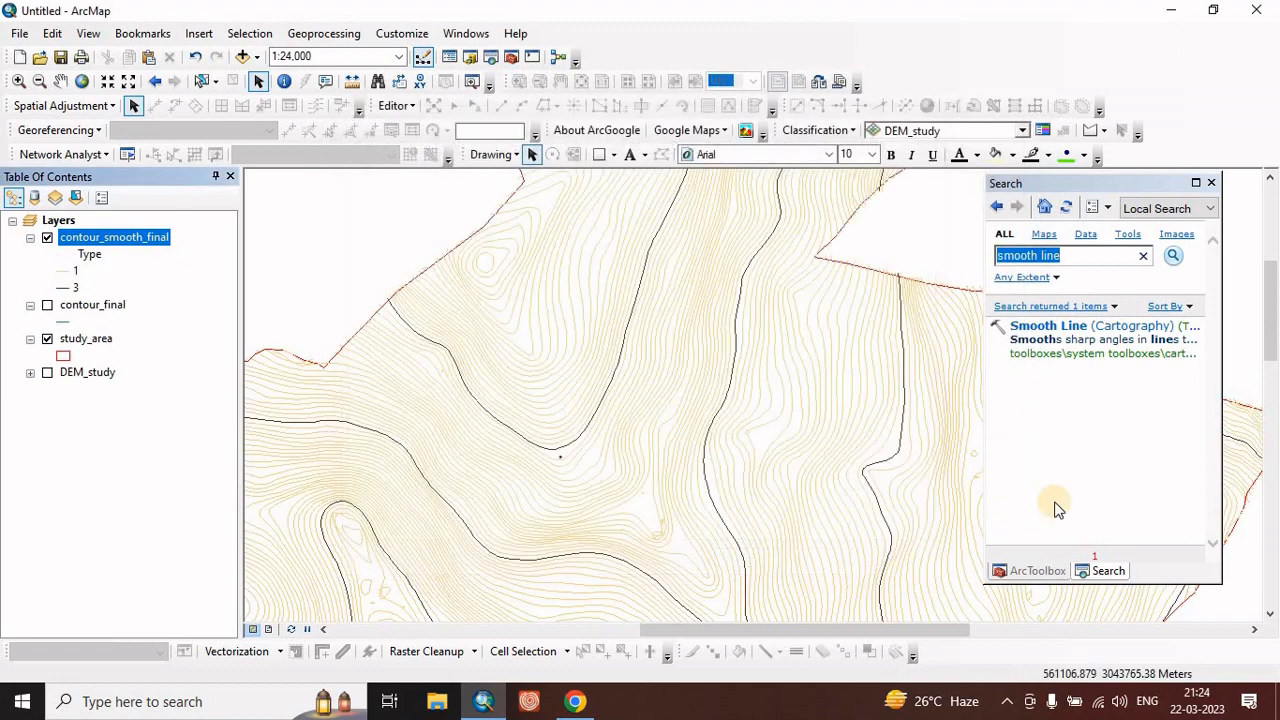
# - Examine the symbolized Type 1 and Type 3 contours across the study area at several map scales
pyautogui.scroll(3, 708, 478)
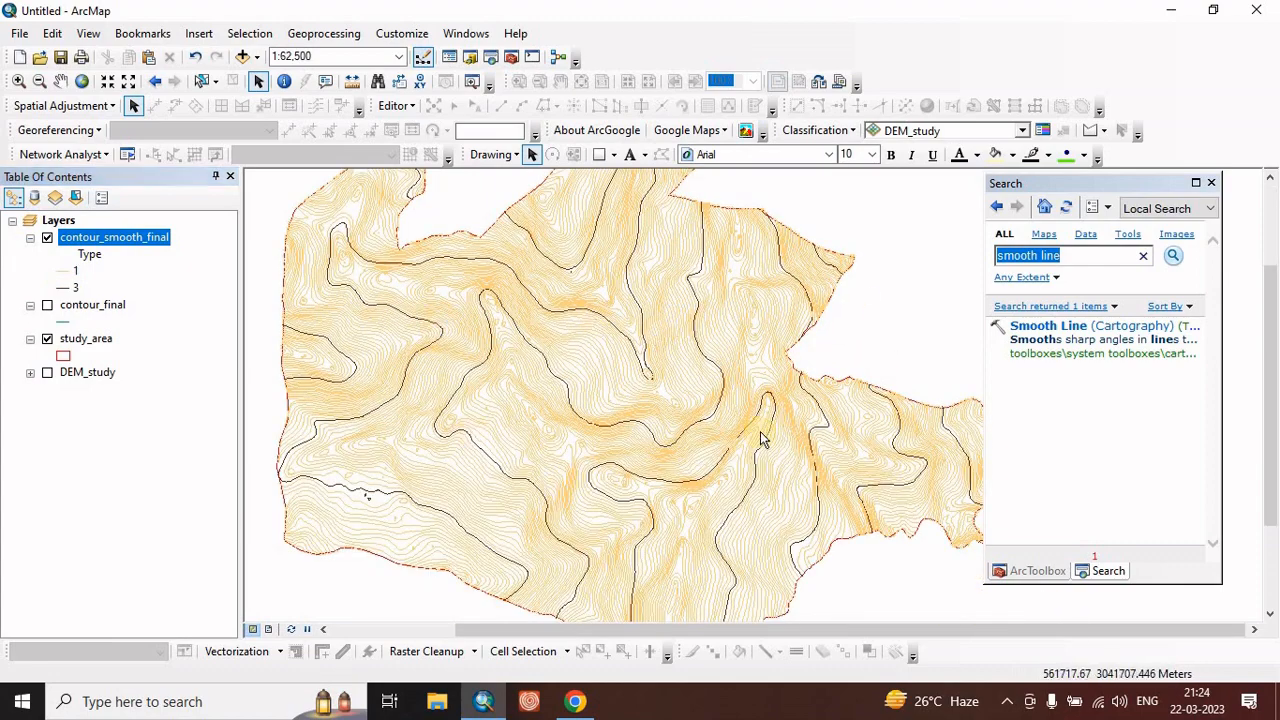
pyautogui.moveTo(475, 358); pyautogui.dragTo(584, 406)
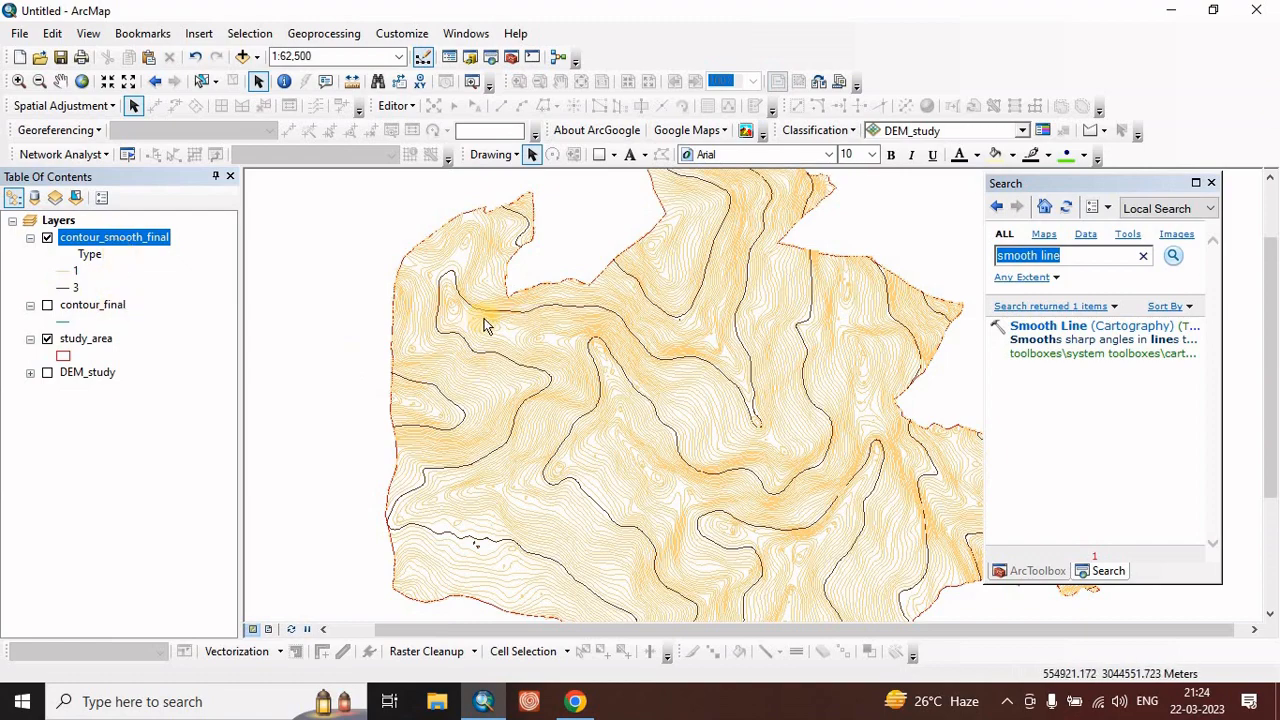
pyautogui.scroll(-1, 529, 374)
pyautogui.scroll(-2, 537, 259)
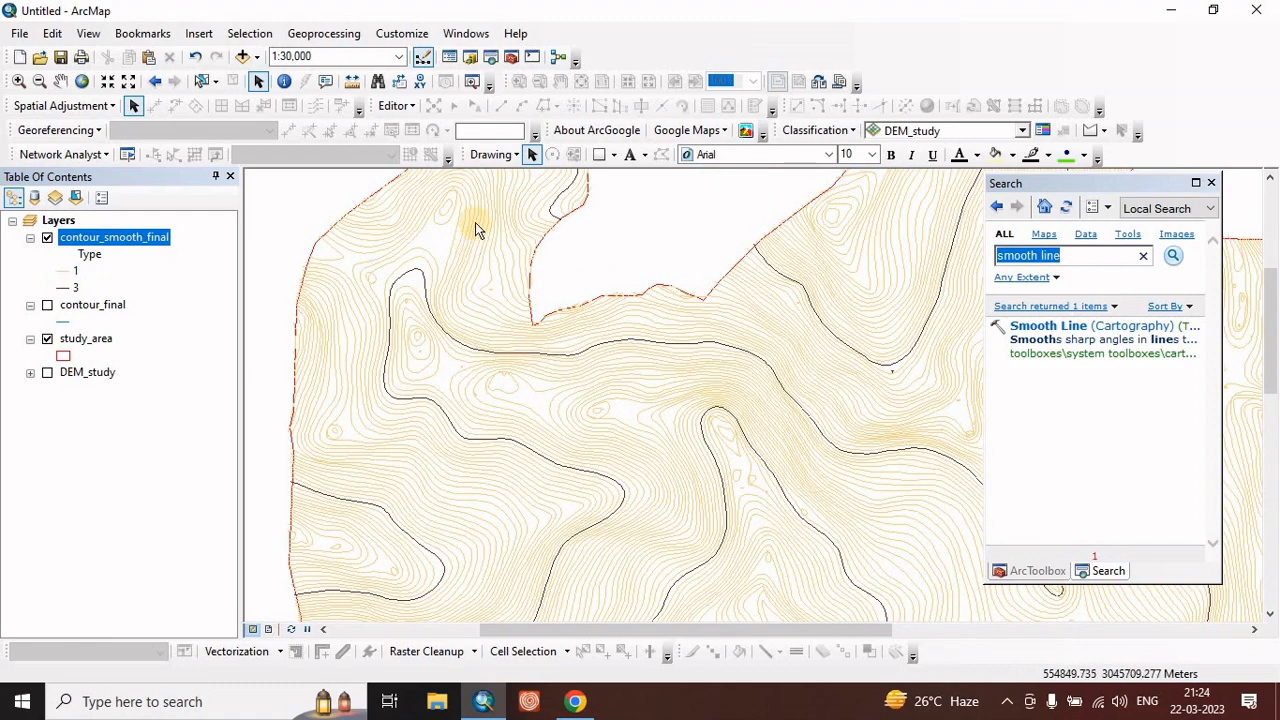
pyautogui.scroll(-1, 475, 223)
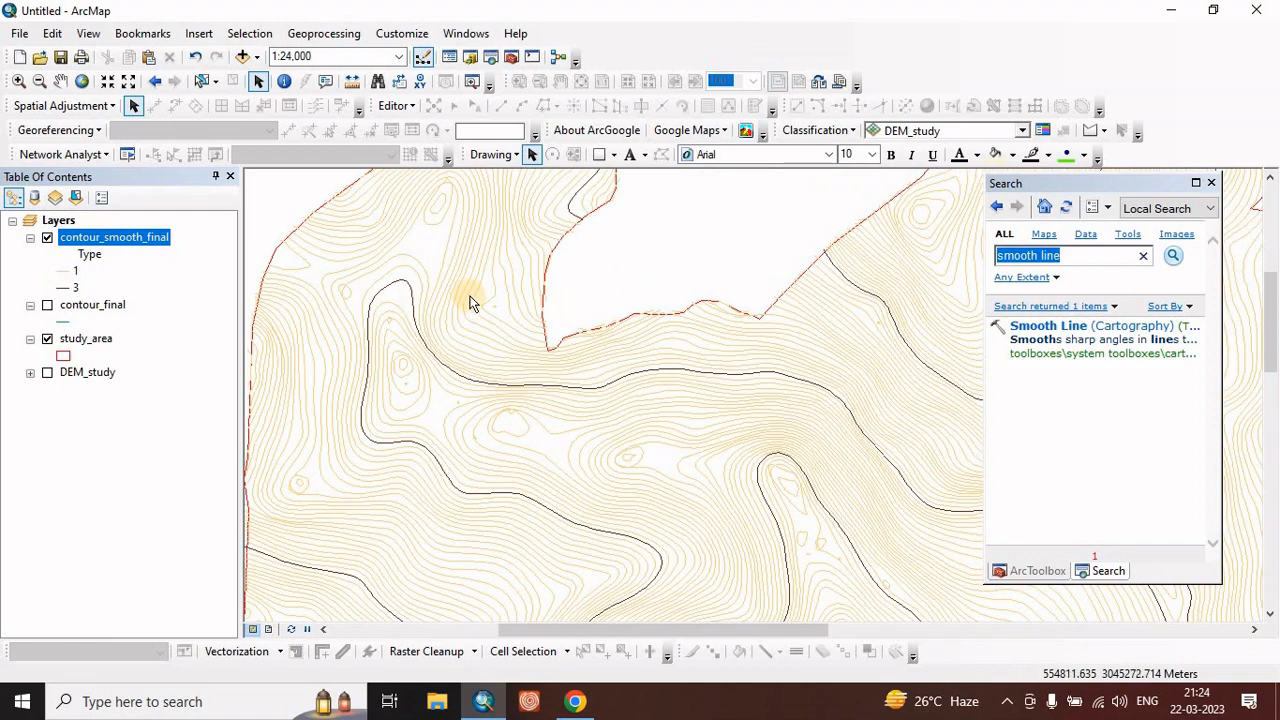
pyautogui.scroll(1, 476, 302)
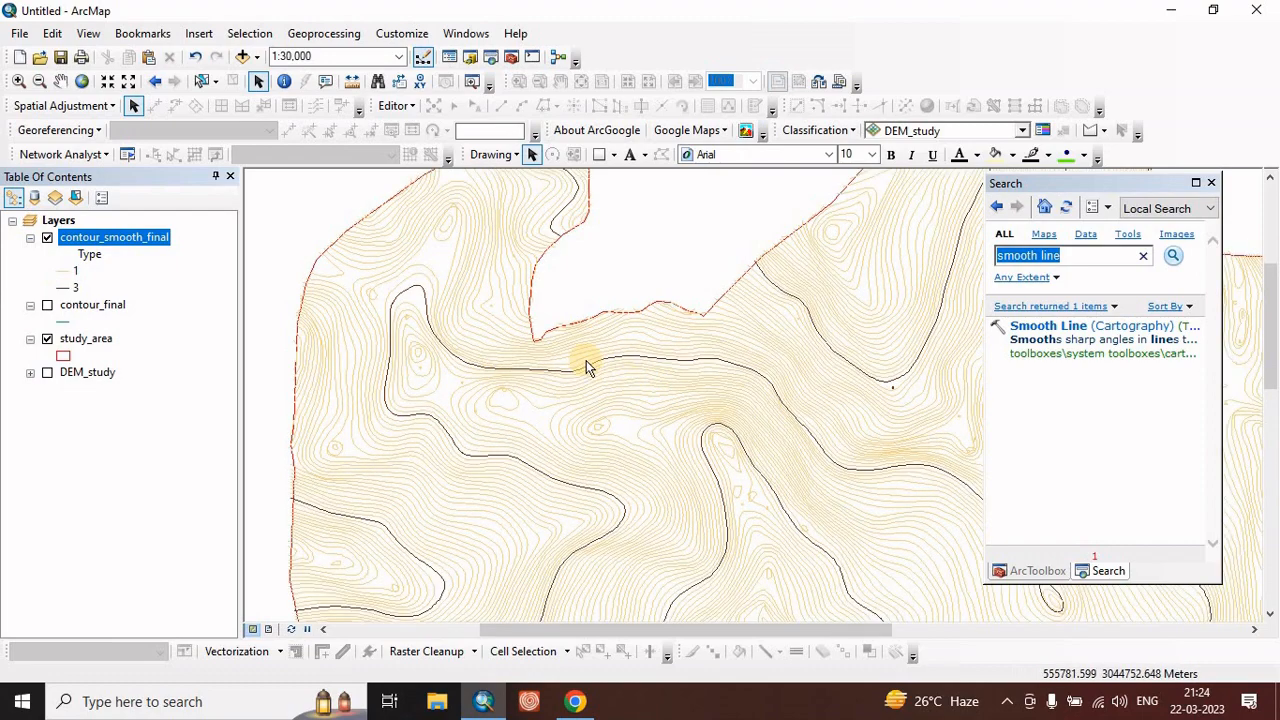
pyautogui.scroll(2, 602, 406)
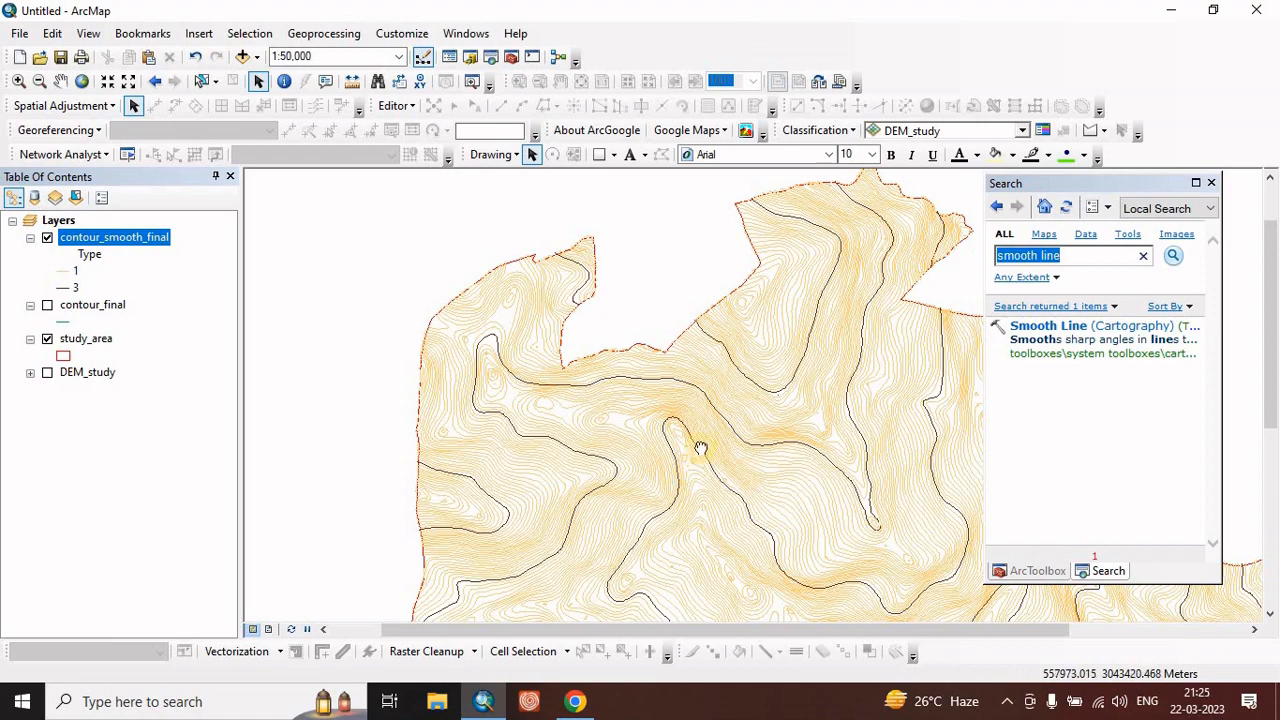
pyautogui.moveTo(698, 446); pyautogui.dragTo(562, 374)
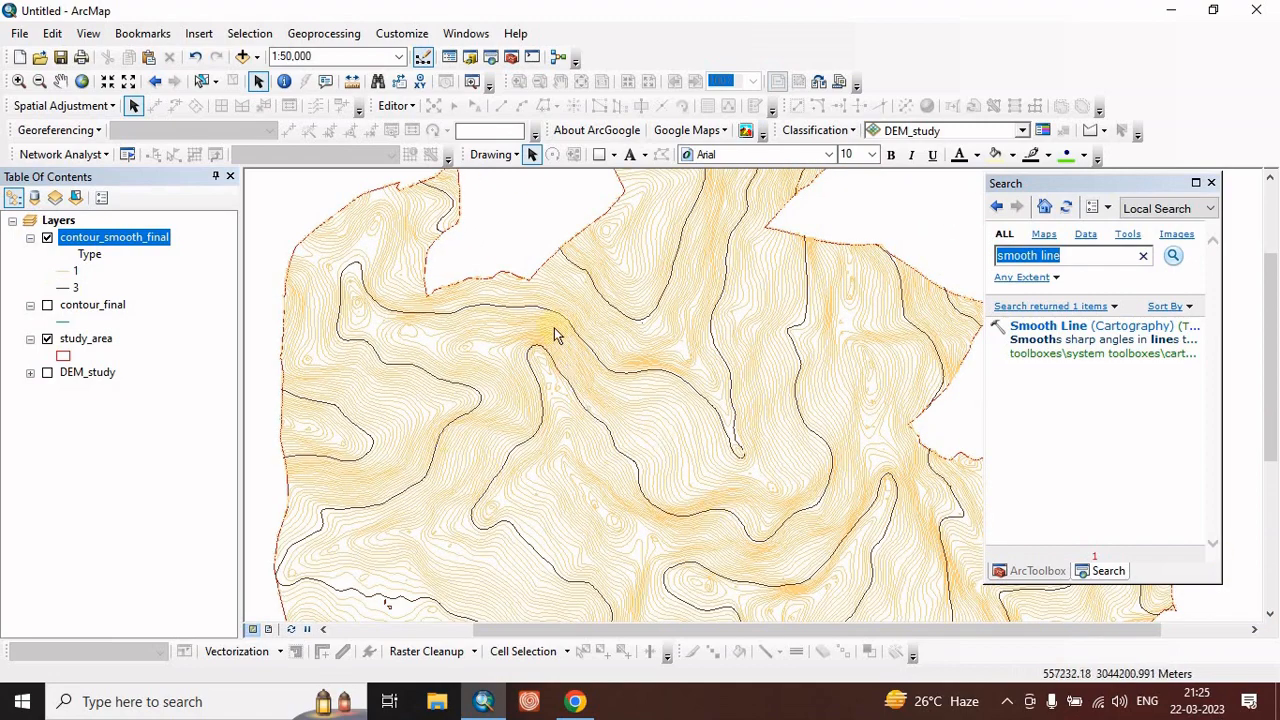
pyautogui.scroll(1, 733, 457)
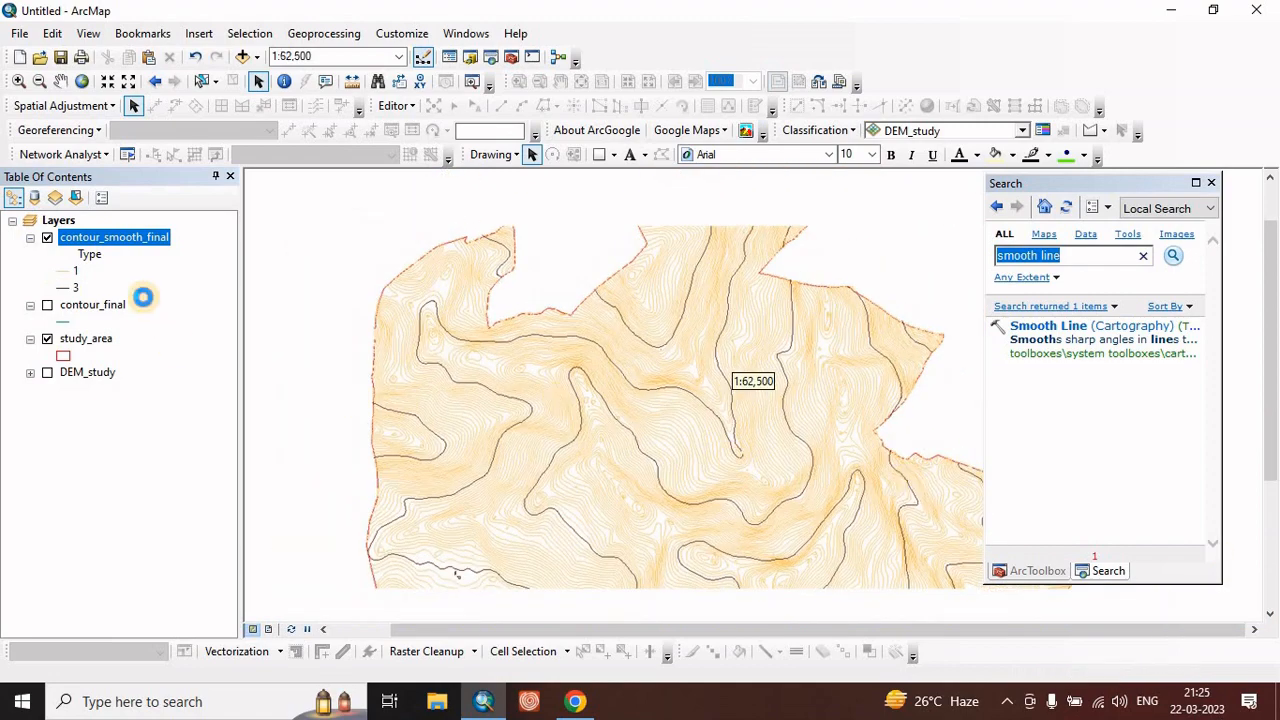
# - Turn on labels for contour_smooth_final and set the method to define classes of features and label each class differently
pyautogui.rightClick(98, 246)
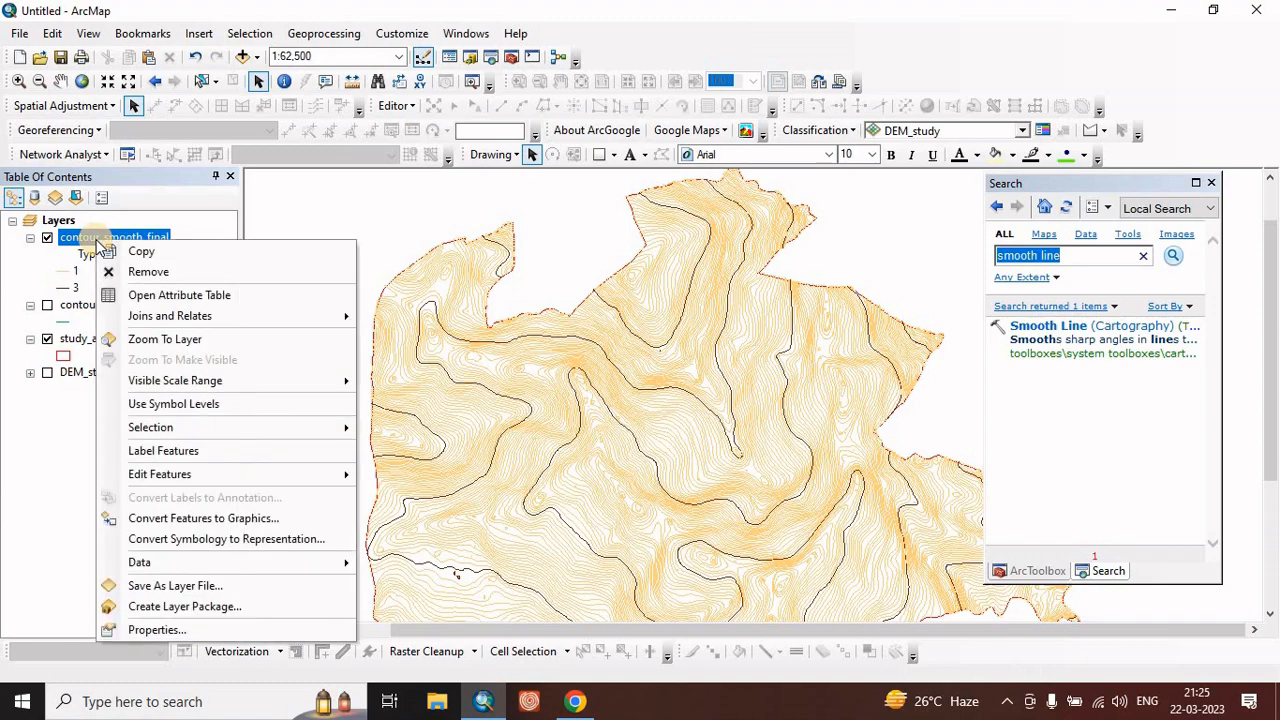
pyautogui.click(158, 630)
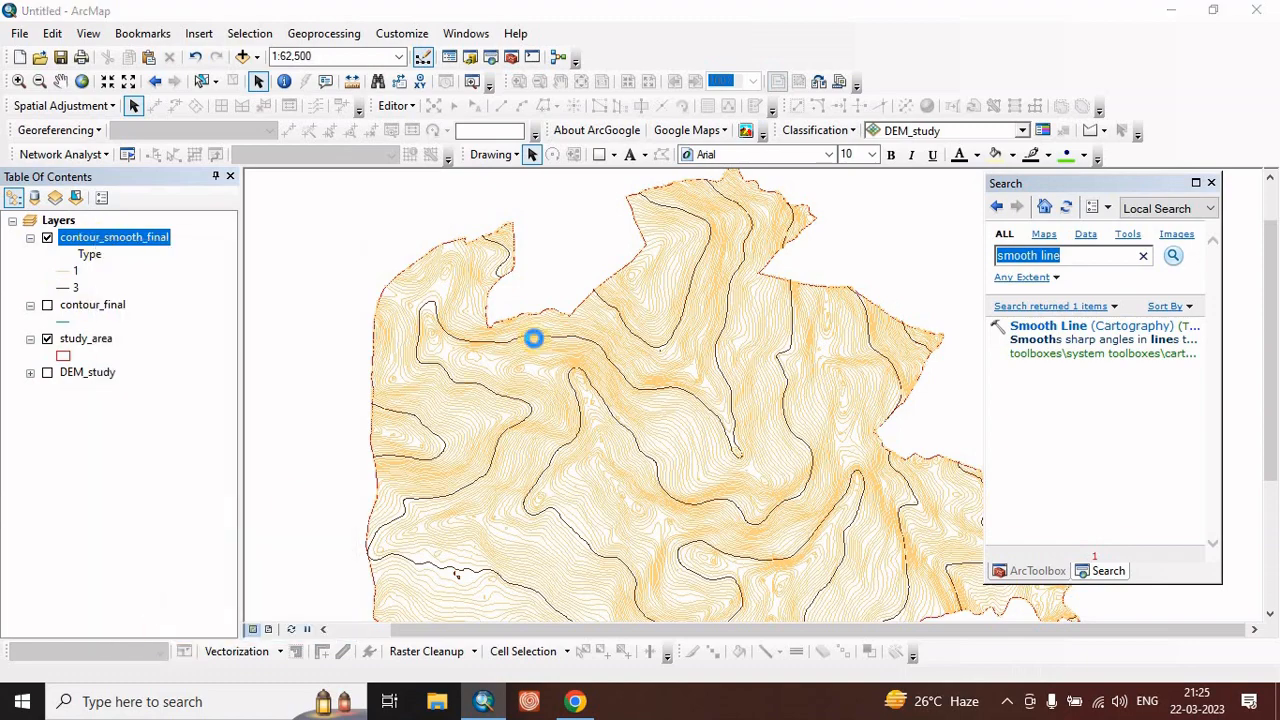
pyautogui.click(727, 141)
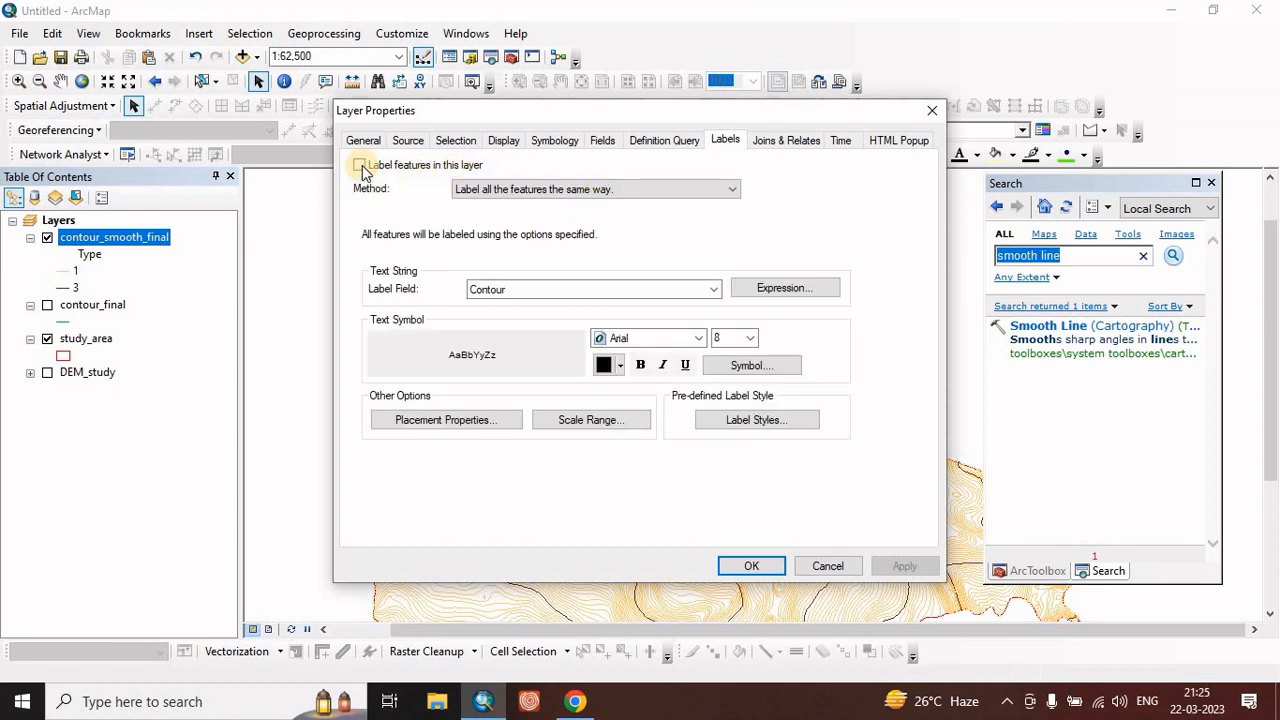
pyautogui.click(360, 166)
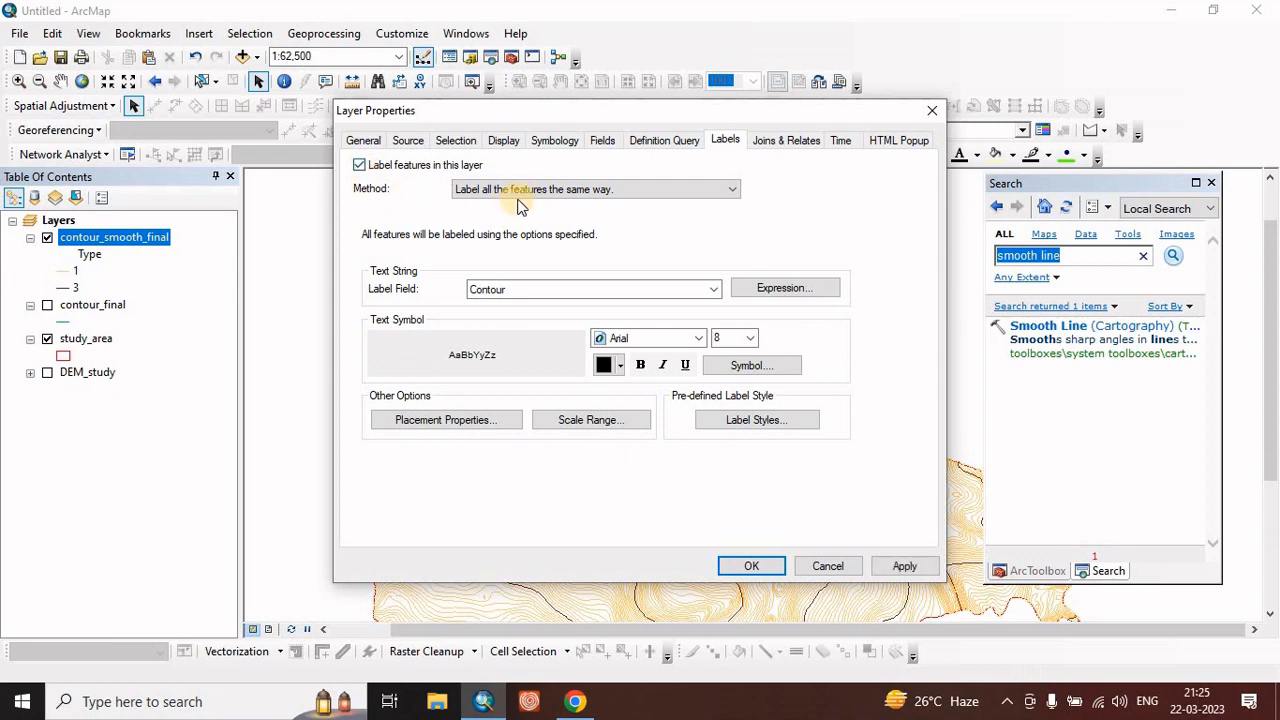
pyautogui.click(515, 193)
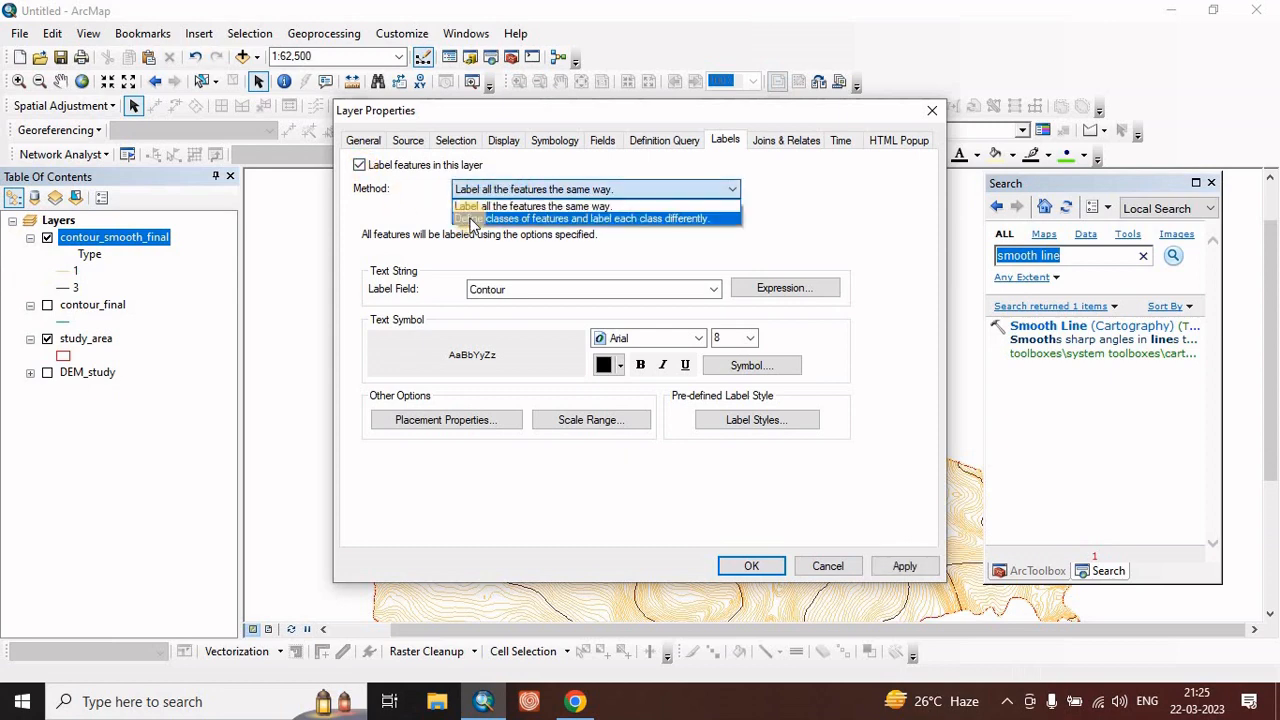
pyautogui.click(485, 219)
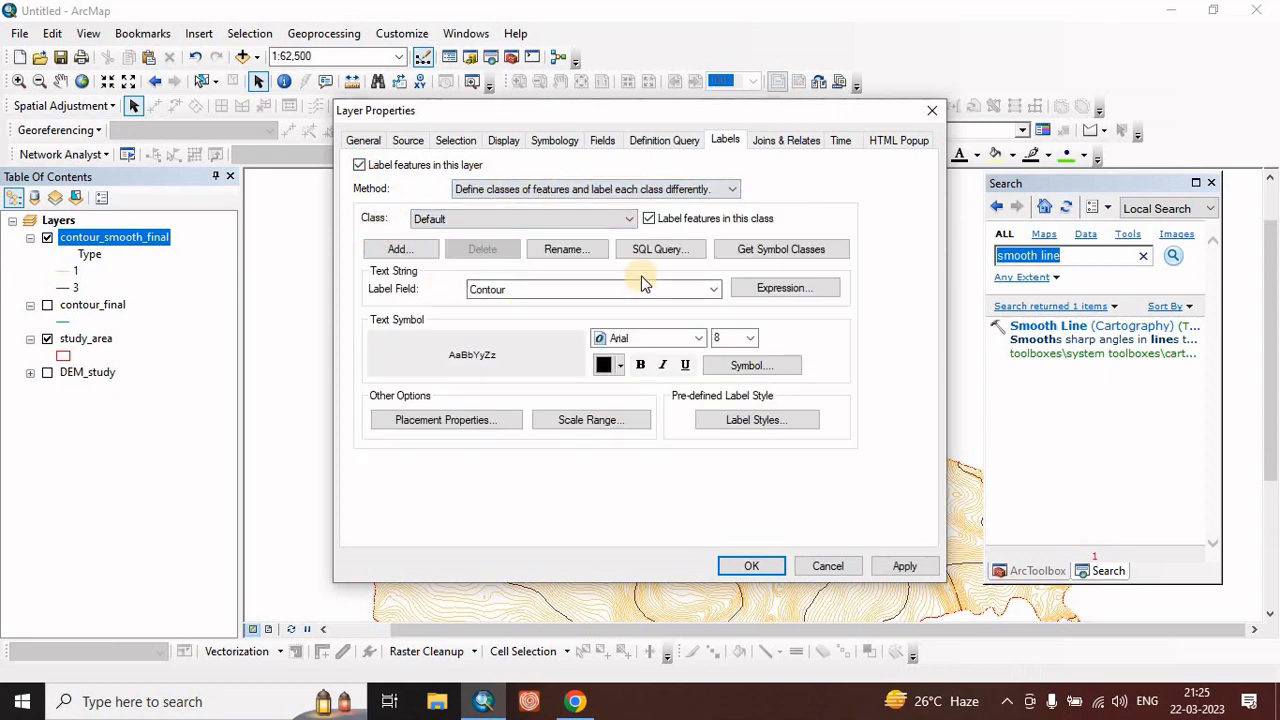
# - Restrict the Default label class to the index contours with the SQL query Type = 3
pyautogui.click(657, 251)
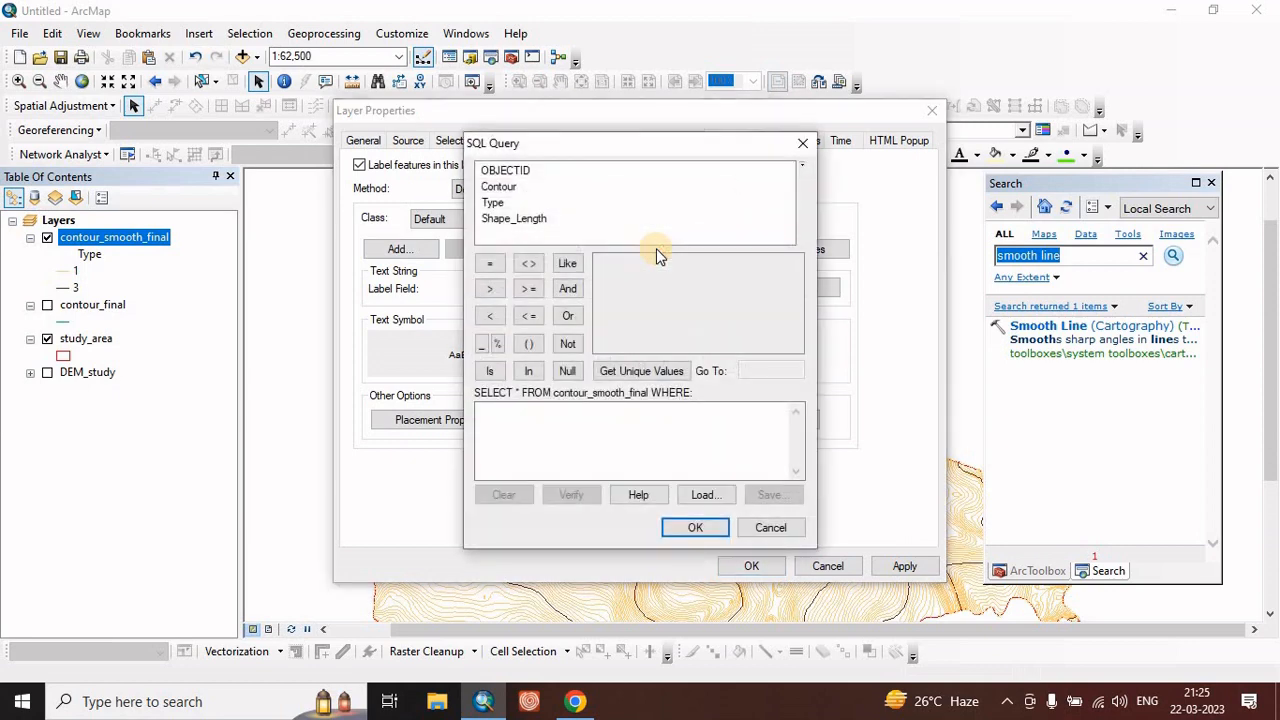
pyautogui.doubleClick(493, 204)
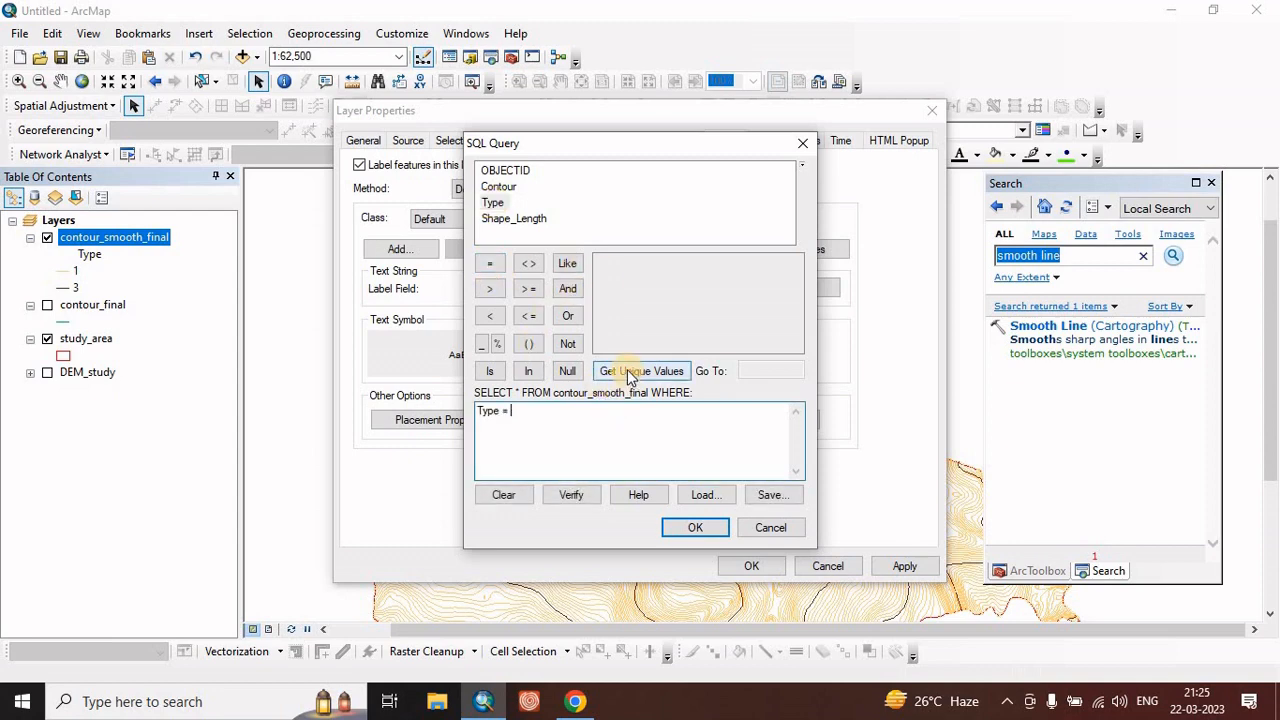
pyautogui.click(627, 370)
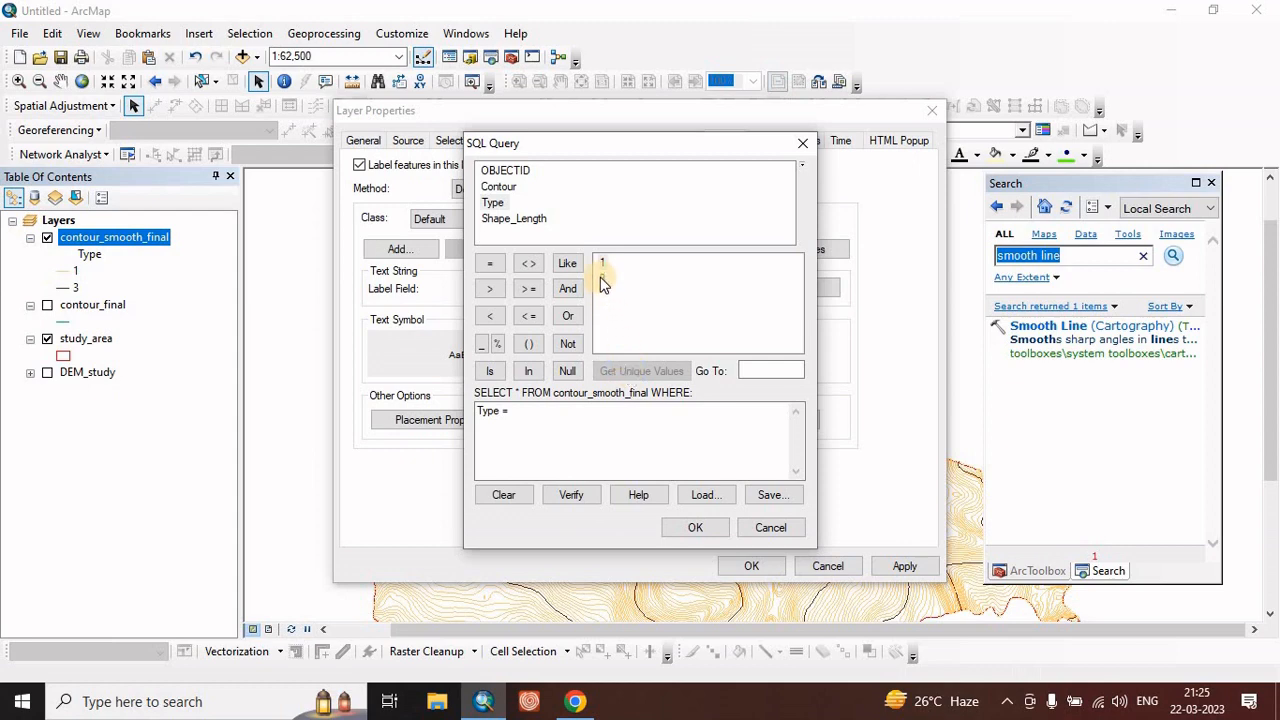
pyautogui.doubleClick(603, 278)
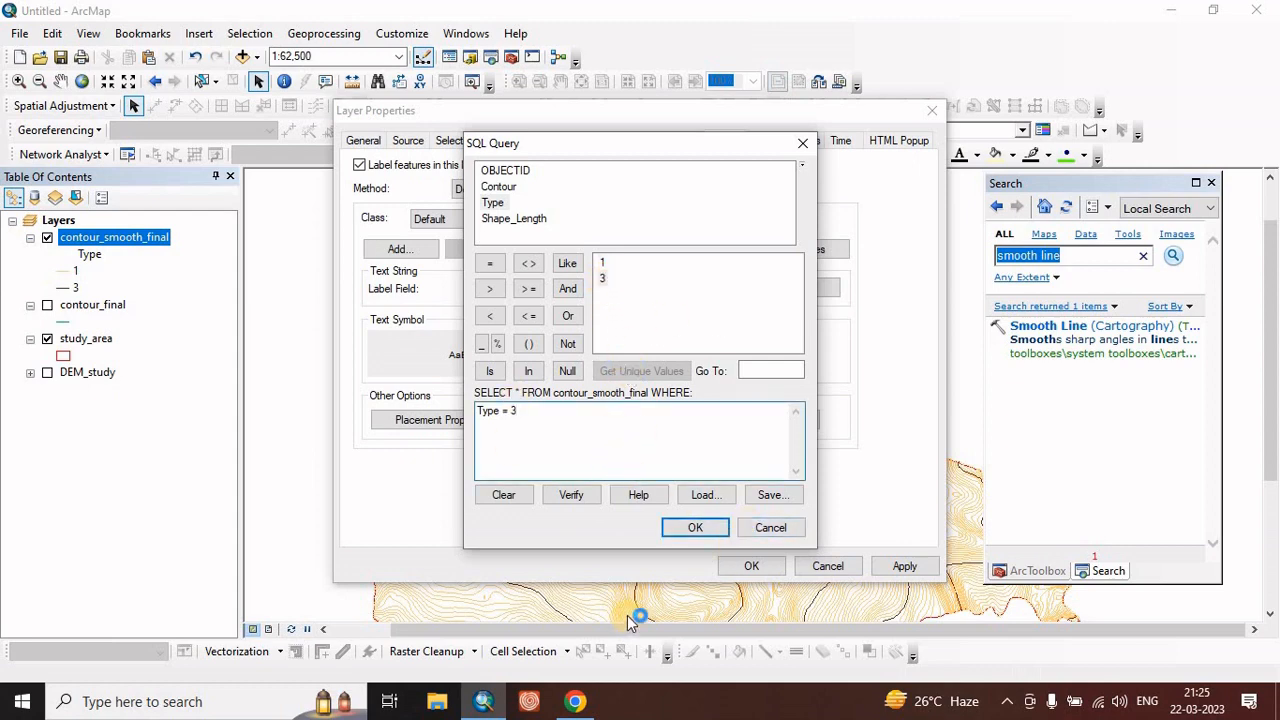
pyautogui.click(708, 533)
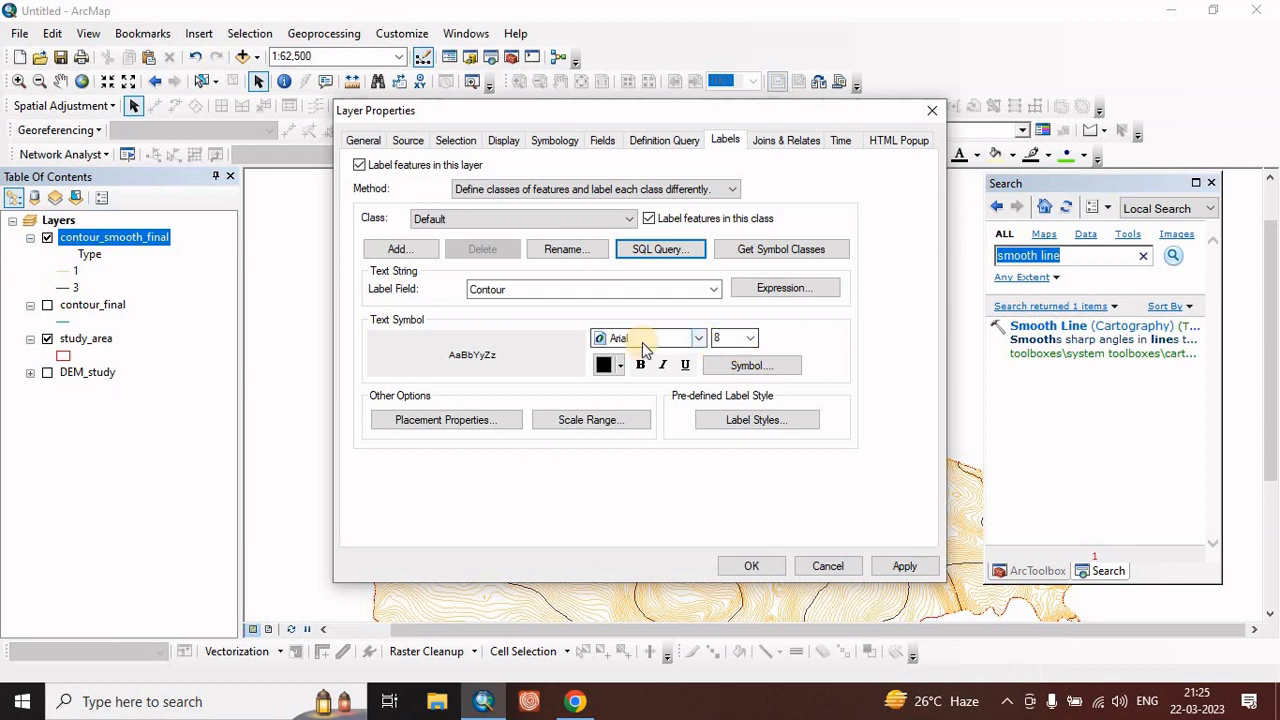
# - Set the label placement to Curved orientation, positioned only on the line, with one label per feature
pyautogui.click(425, 422)
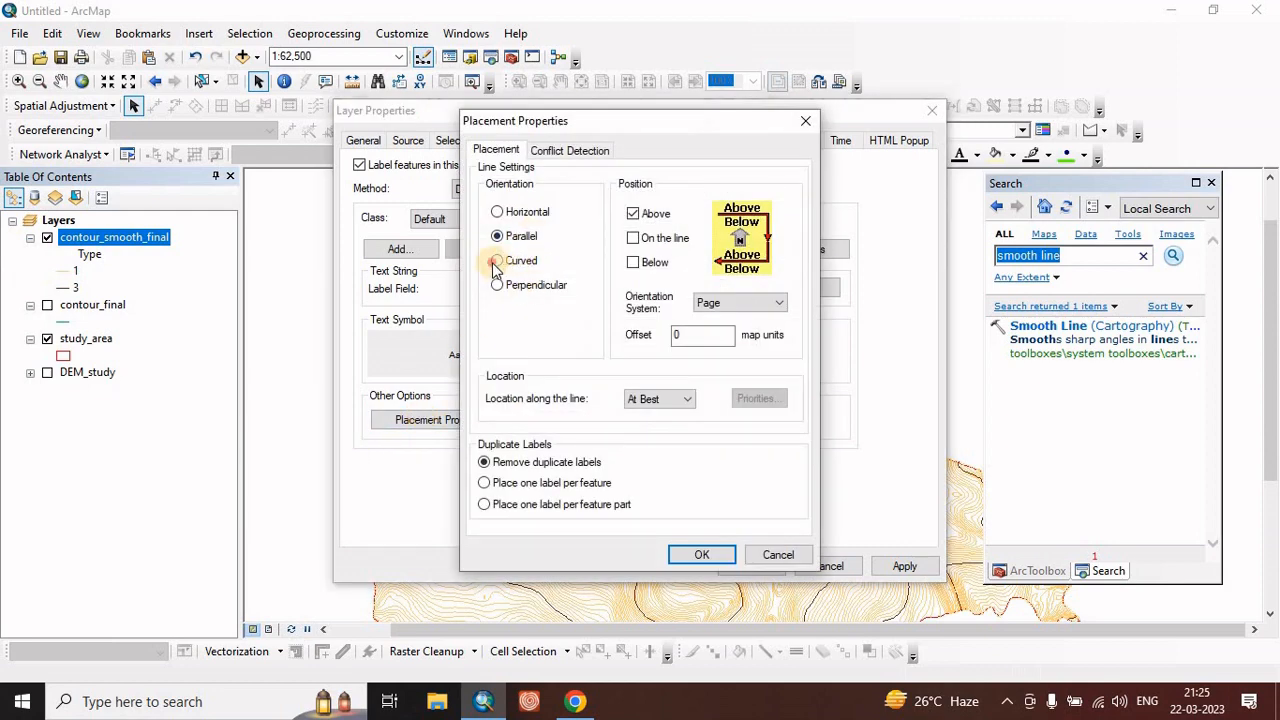
pyautogui.click(500, 262)
pyautogui.click(634, 238)
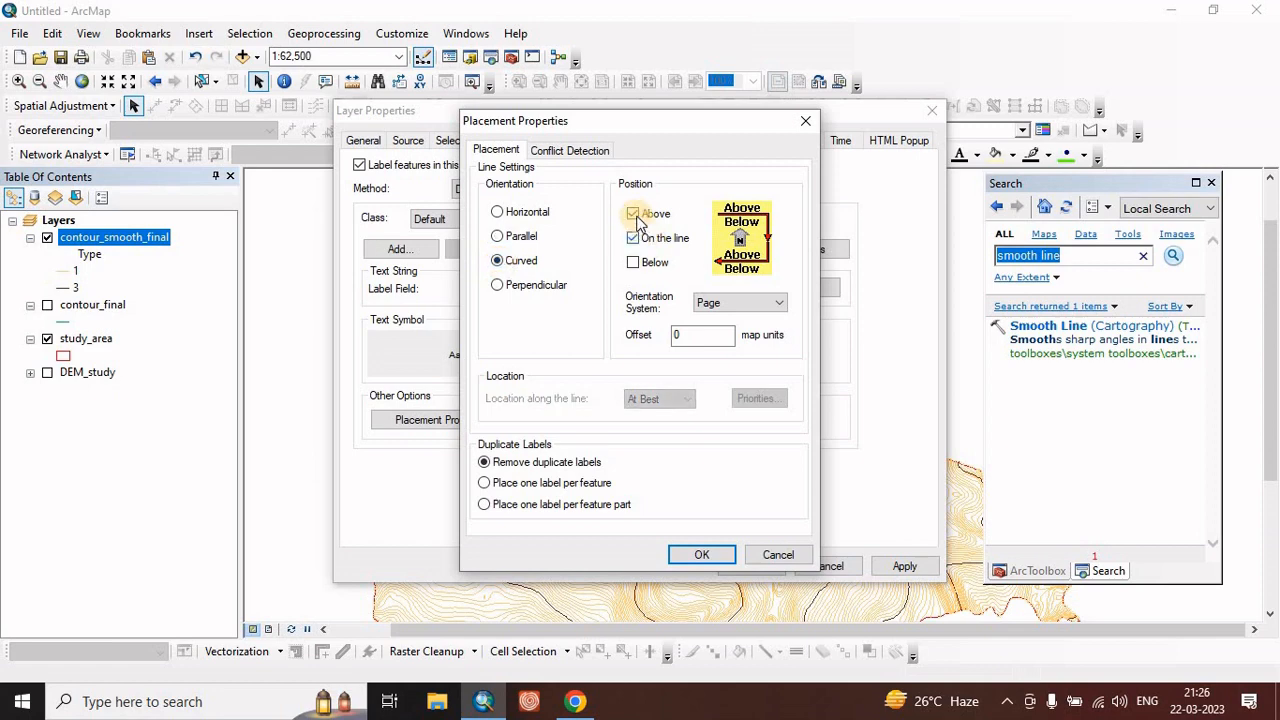
pyautogui.click(633, 213)
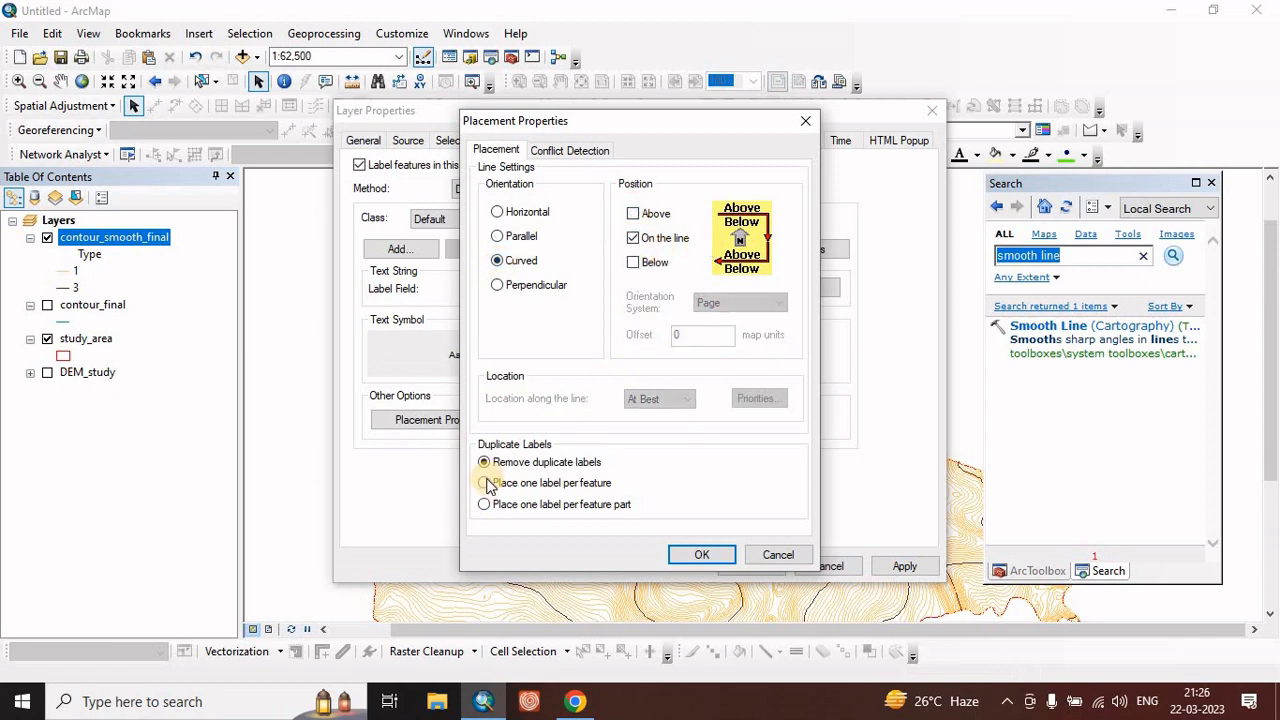
pyautogui.click(485, 483)
pyautogui.click(701, 554)
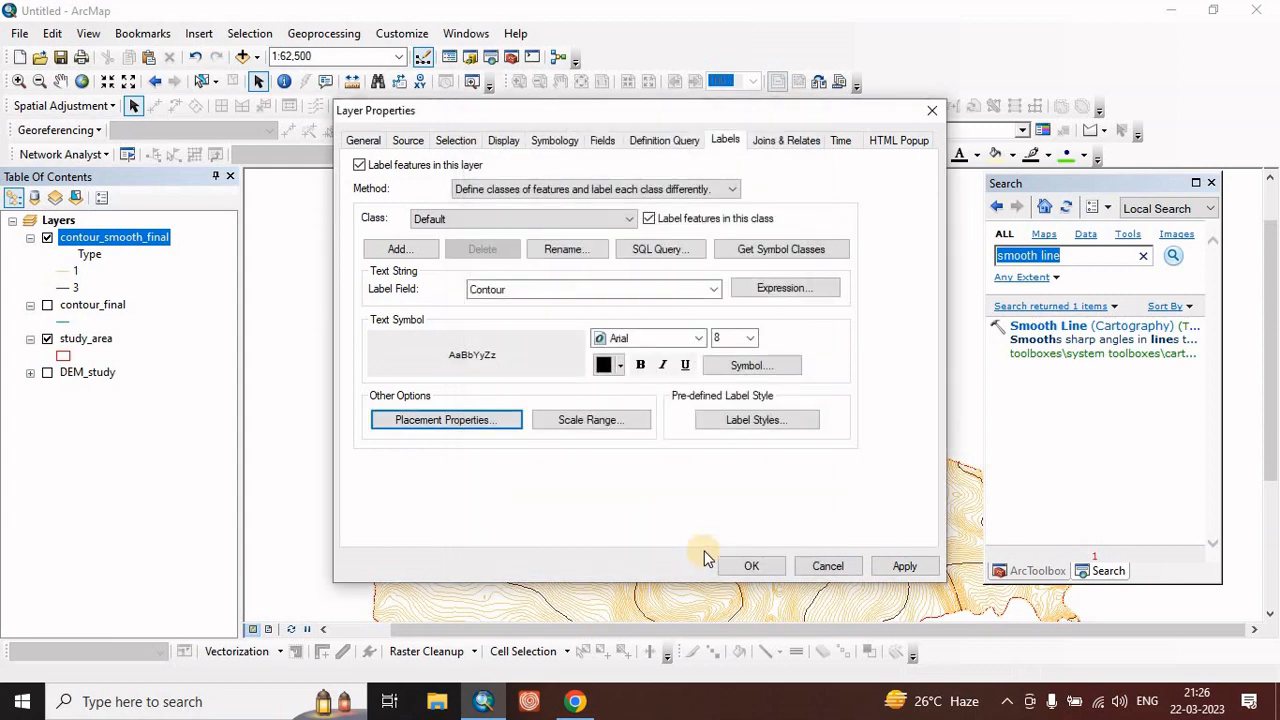
# - Add a Halo mask to the Default label class's text symbol
pyautogui.click(750, 366)
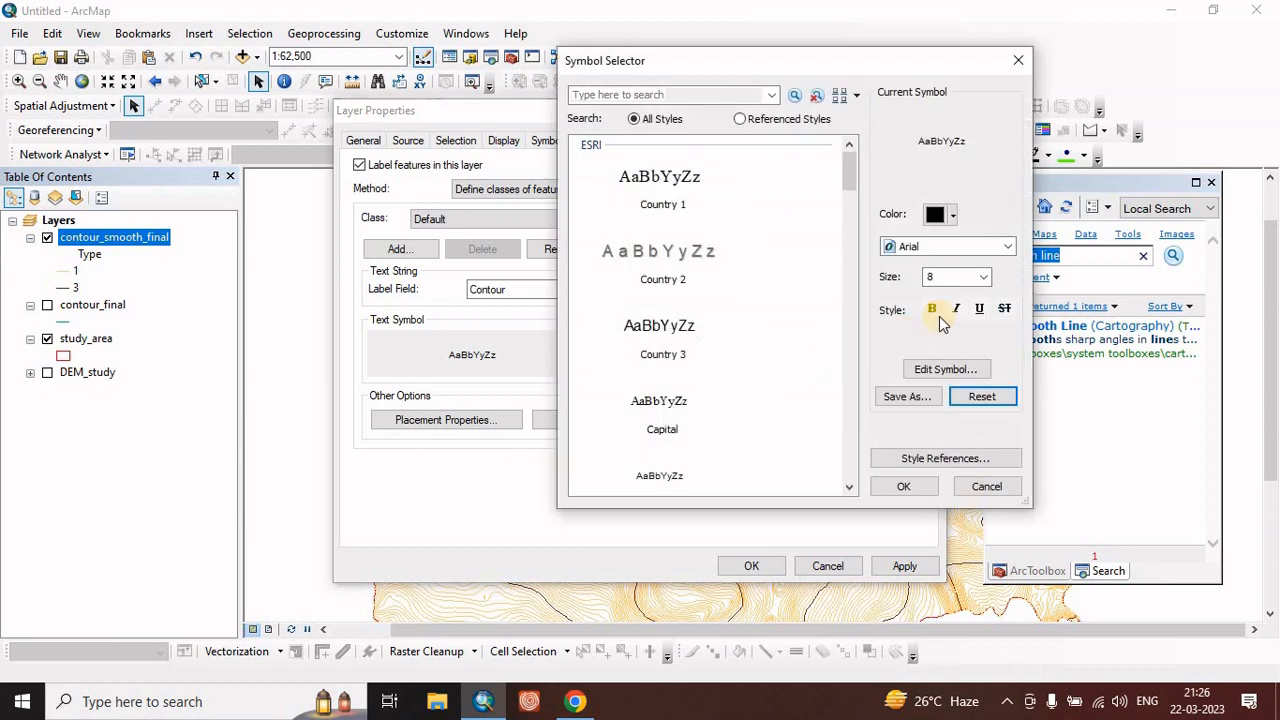
pyautogui.click(944, 370)
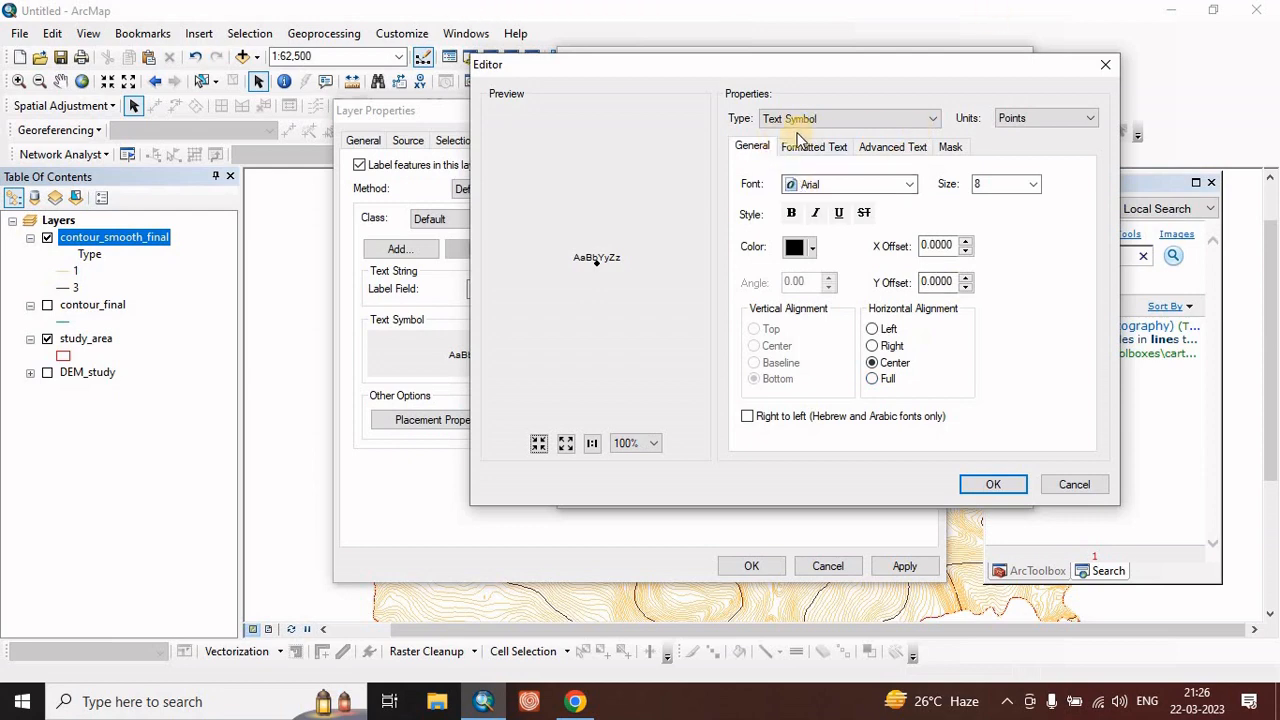
pyautogui.click(872, 362)
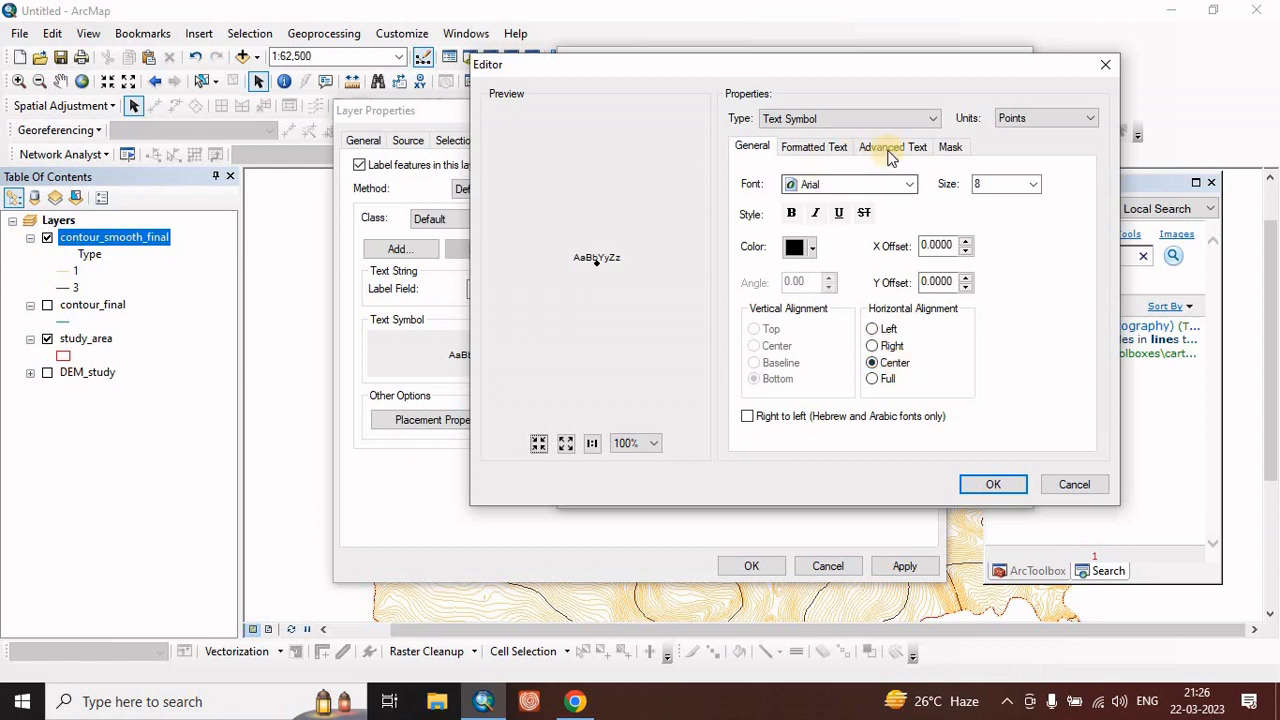
pyautogui.click(952, 147)
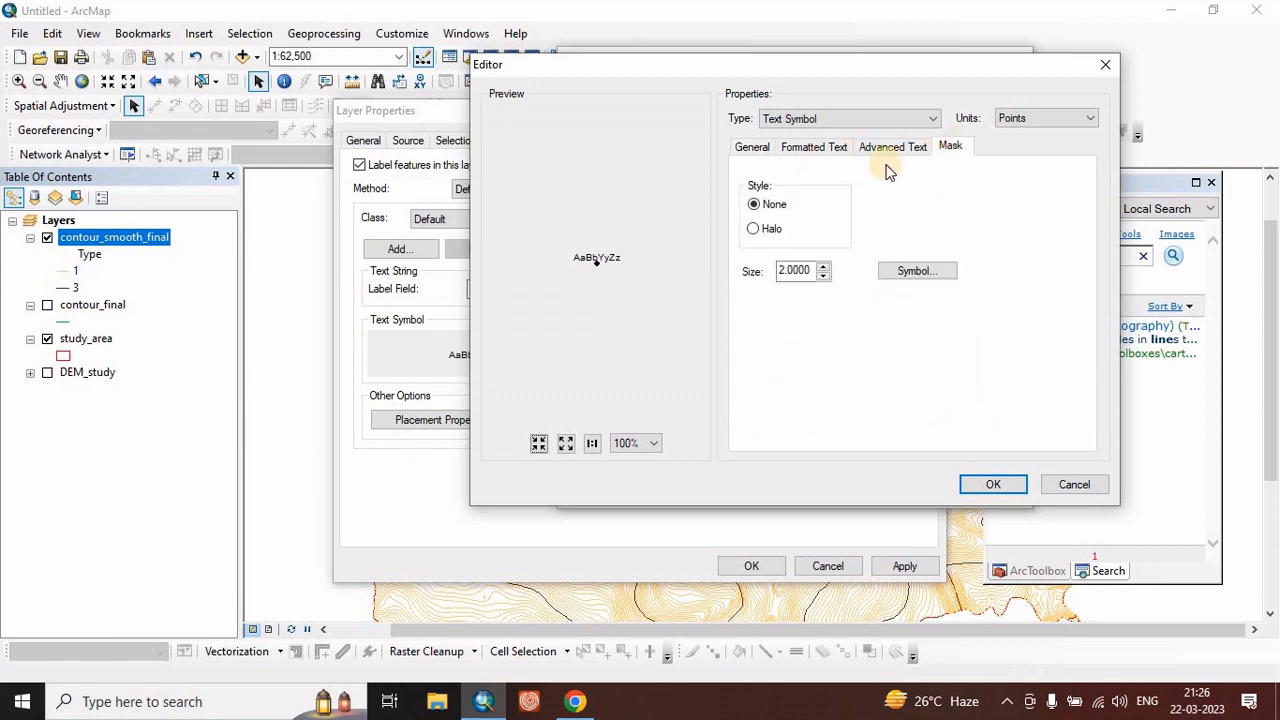
pyautogui.click(755, 231)
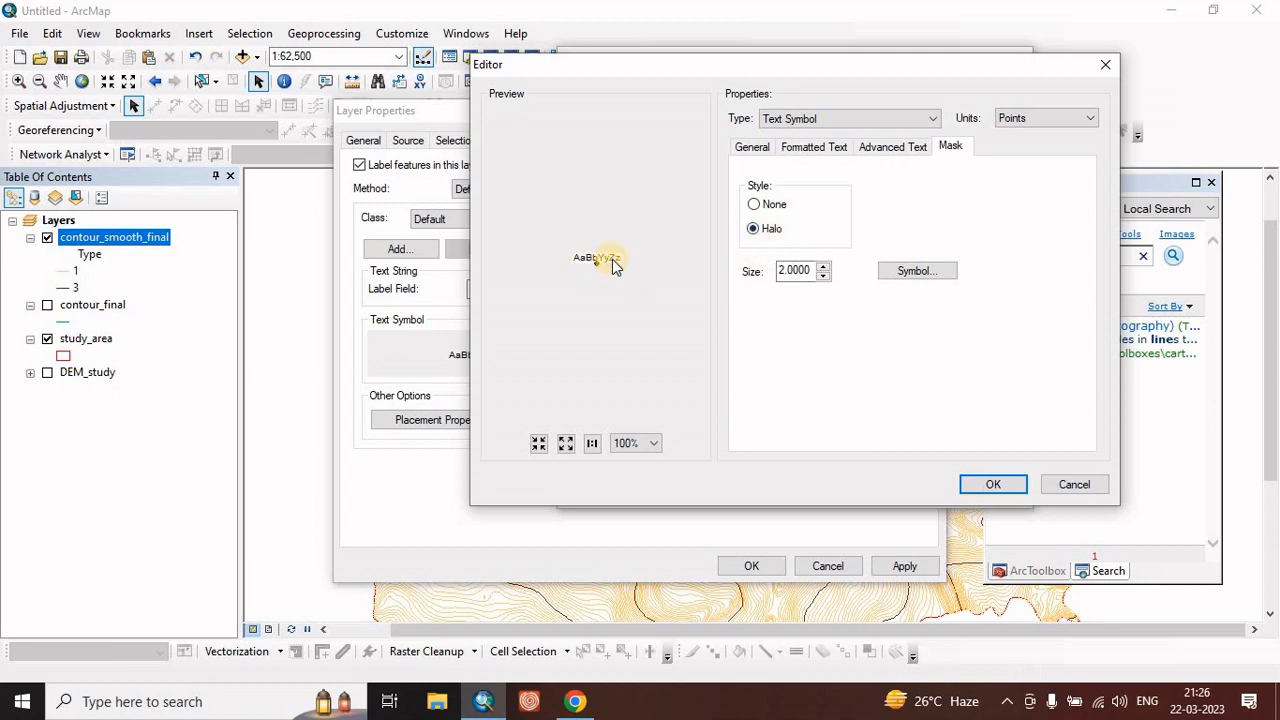
# - Use a white fill for the label halo and apply the label settings to contour_smooth_final
pyautogui.click(910, 272)
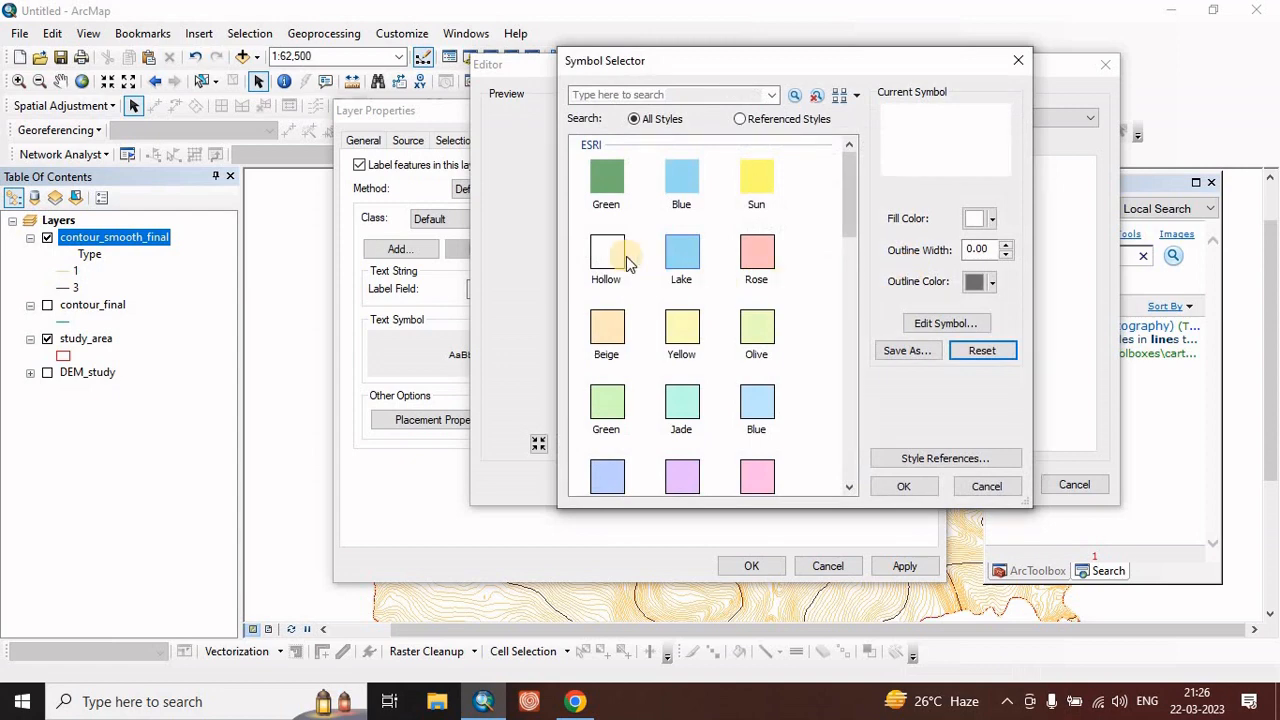
pyautogui.click(982, 222)
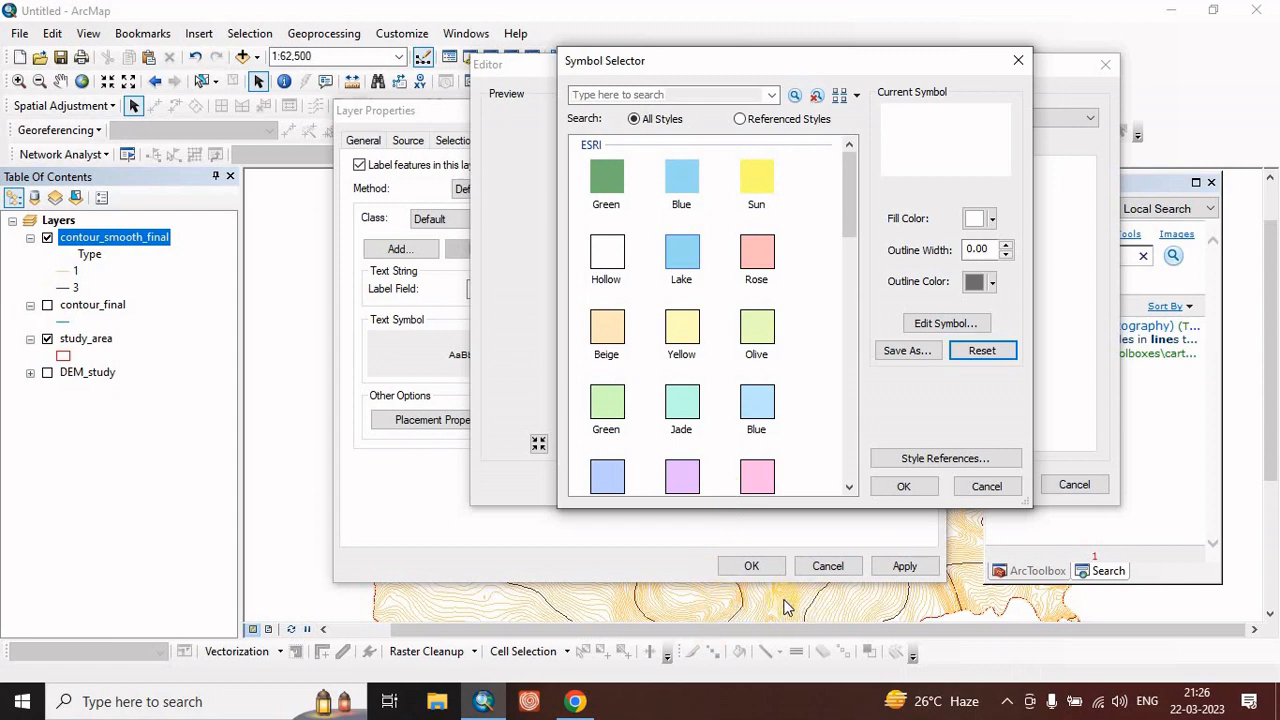
pyautogui.click(945, 254)
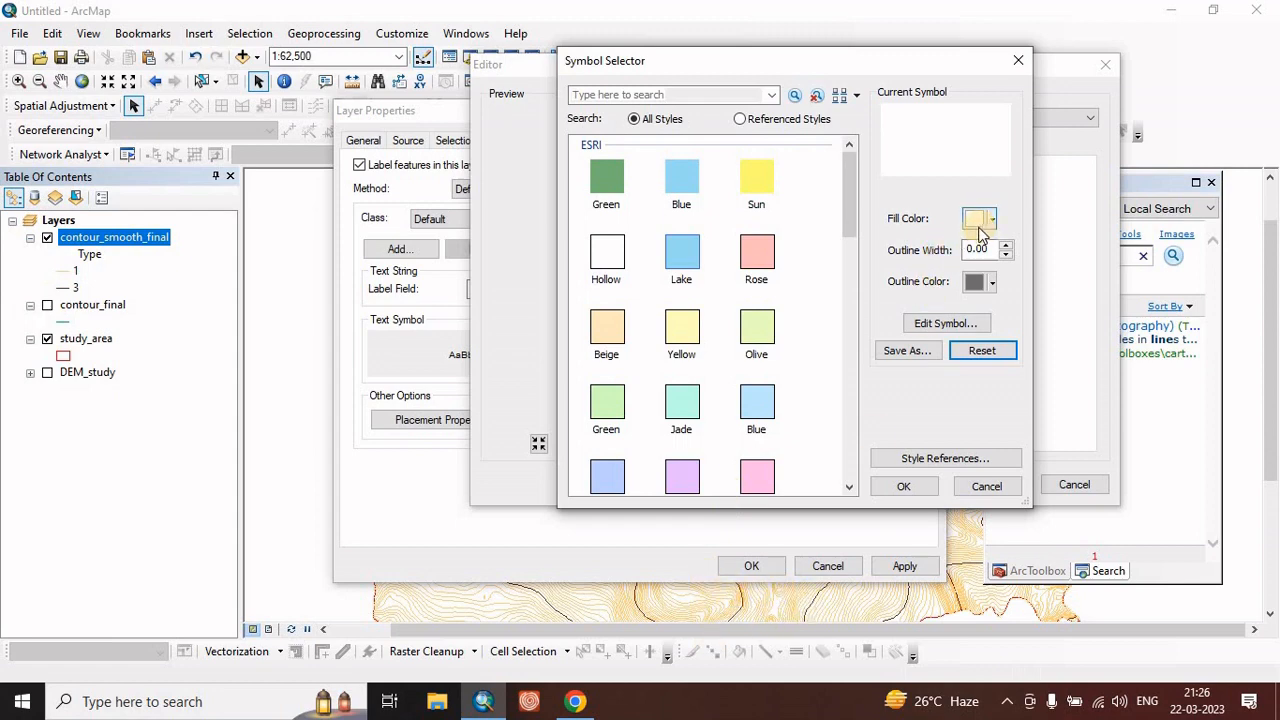
pyautogui.click(906, 486)
pyautogui.click(995, 482)
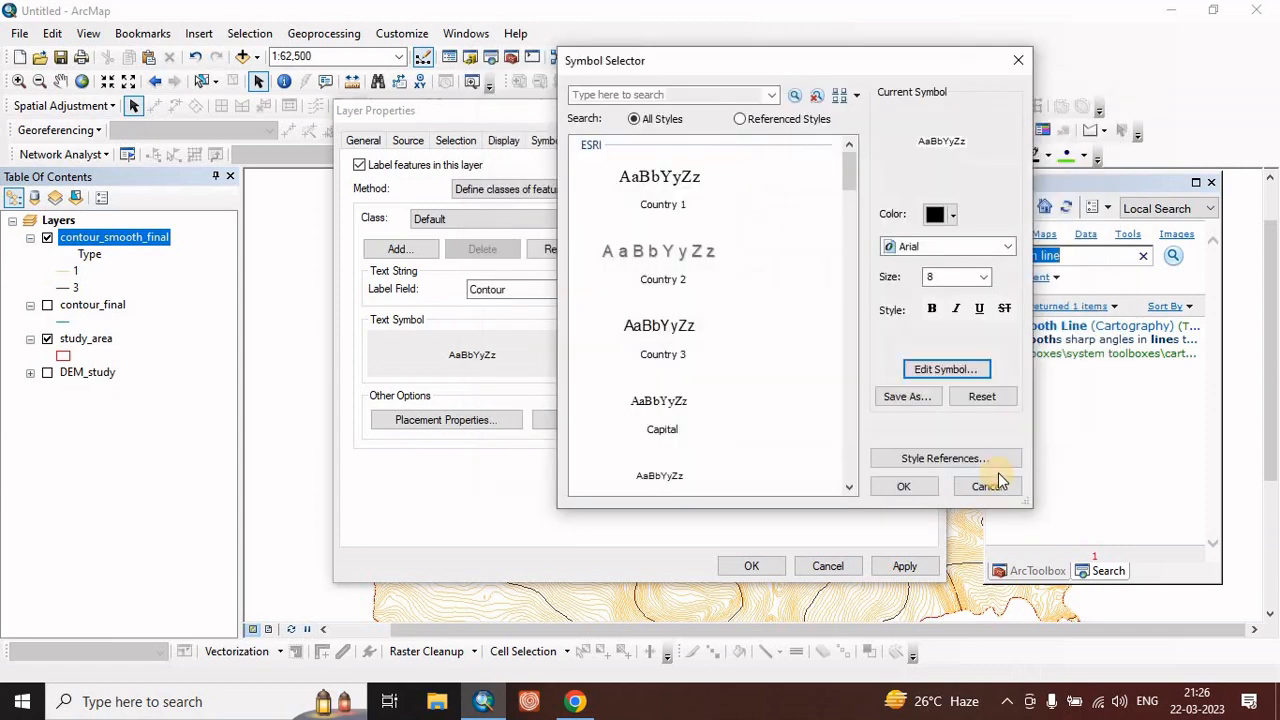
pyautogui.click(903, 487)
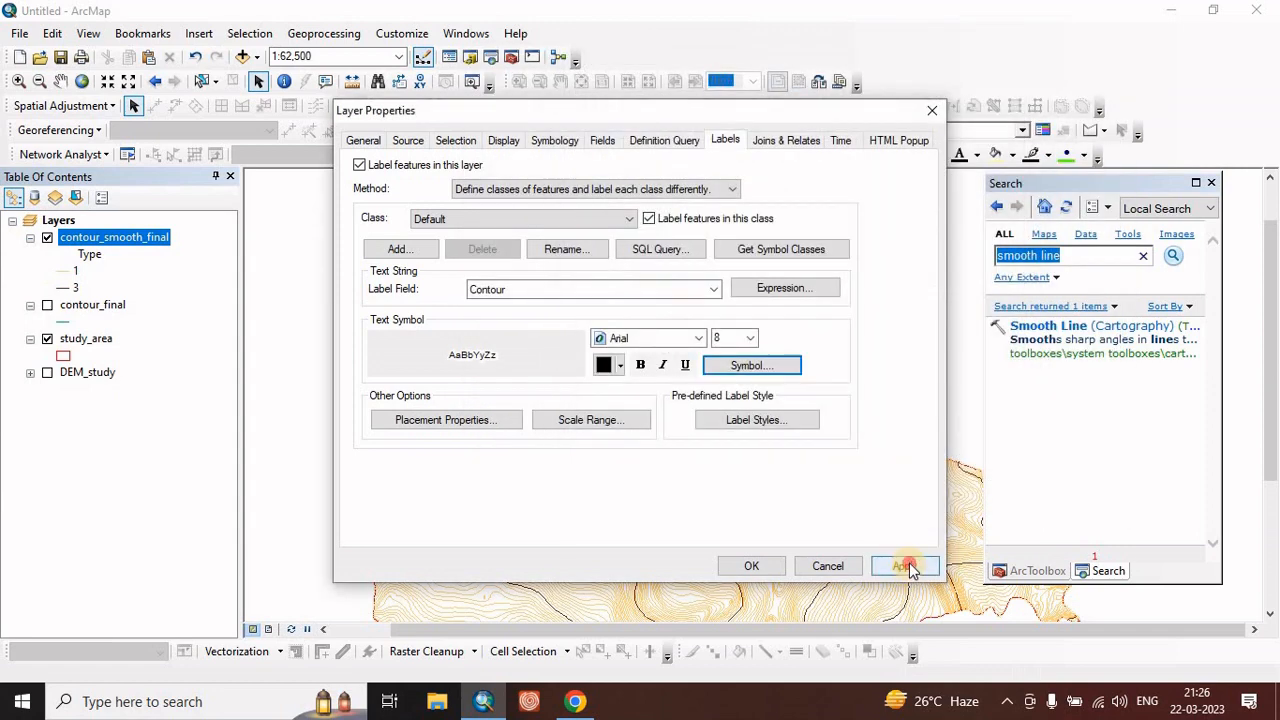
pyautogui.click(904, 566)
pyautogui.click(753, 566)
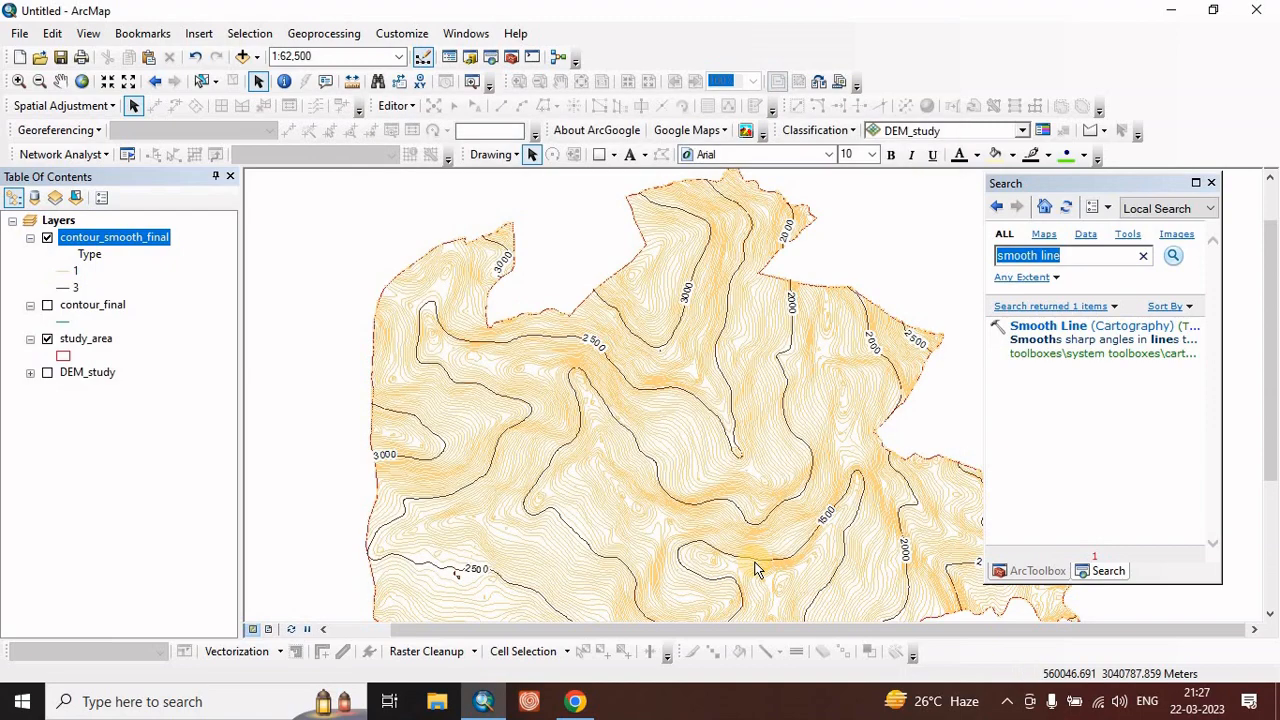
# - Examine the curved, haloed elevation labels on the index contours across the whole study area
pyautogui.scroll(-2, 744, 360)
pyautogui.scroll(2, 744, 360)
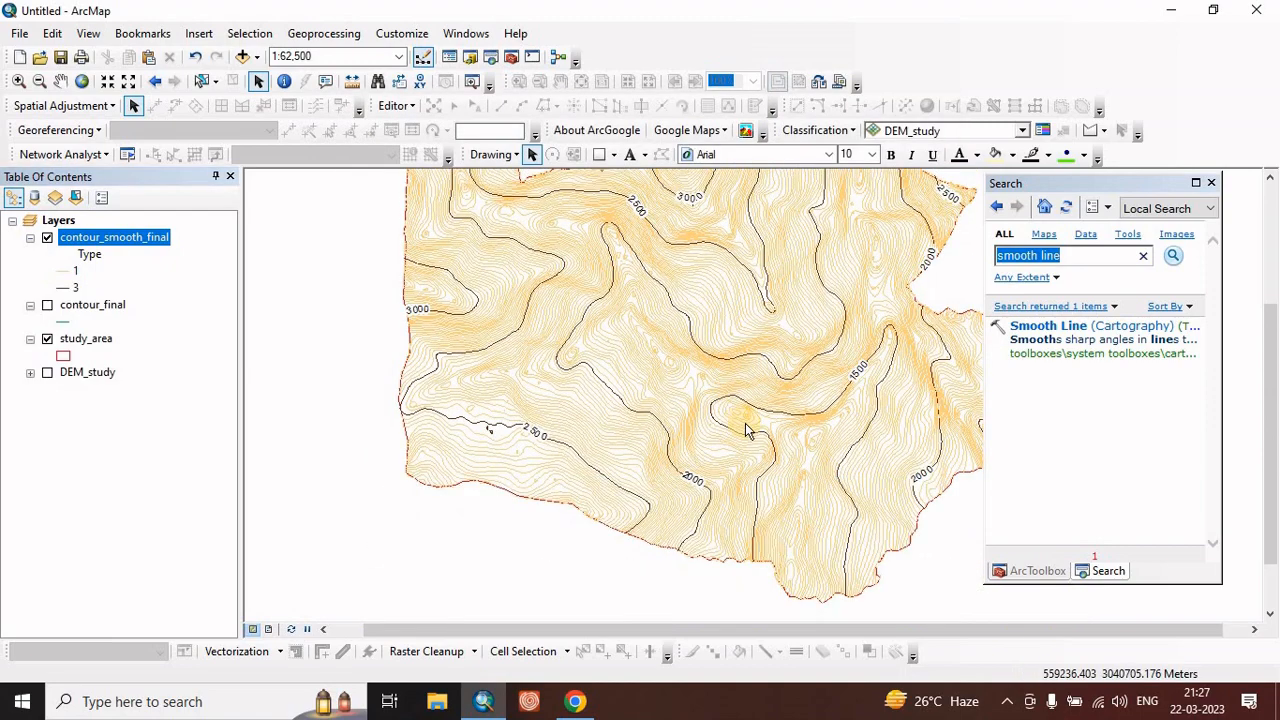
pyautogui.moveTo(750, 295); pyautogui.dragTo(654, 375)
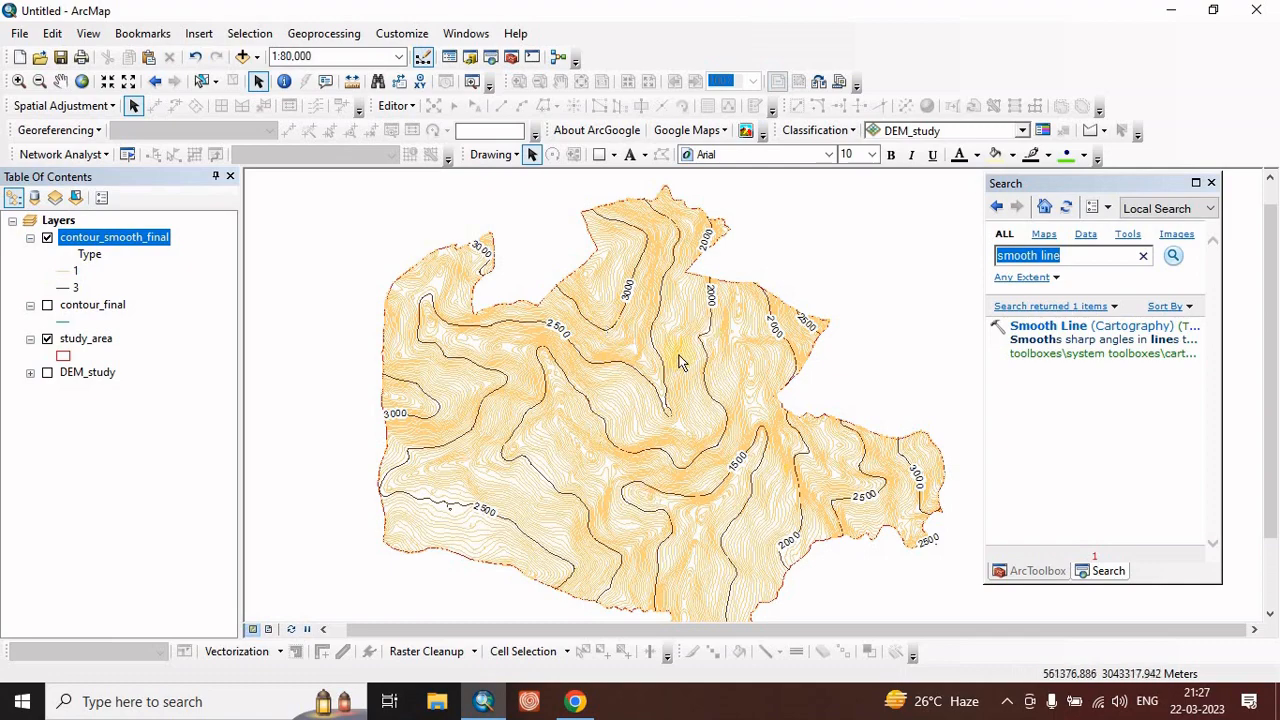
pyautogui.moveTo(728, 488); pyautogui.dragTo(692, 470)
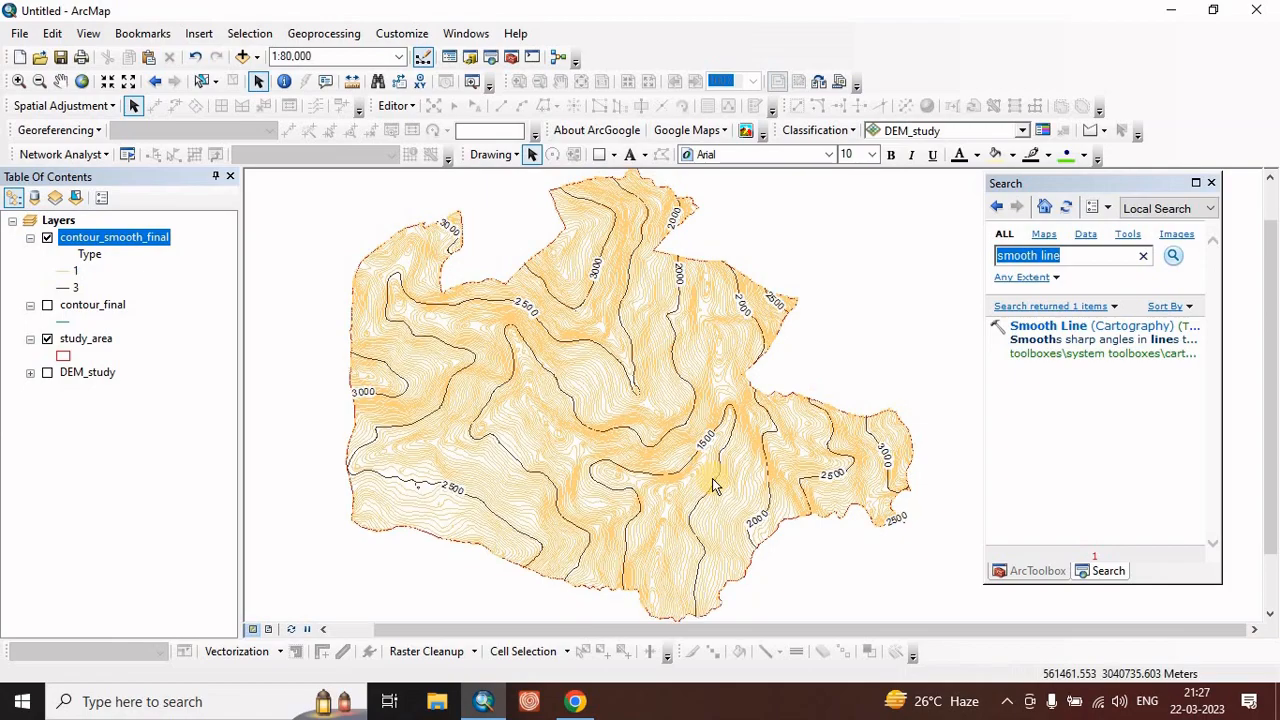